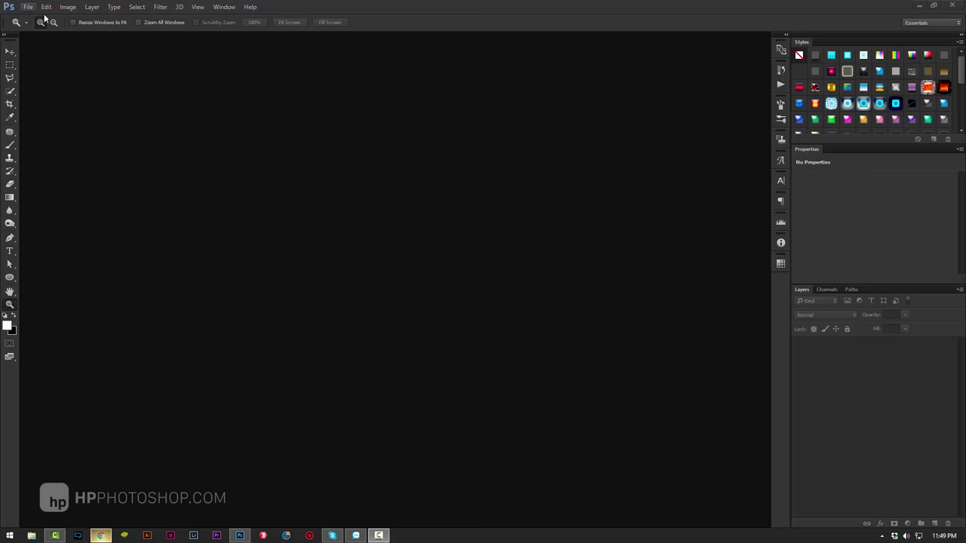
# Step: Switch from Photoshop to the browser's 'couple in romance' Google Images results
pyautogui.click(102, 535)
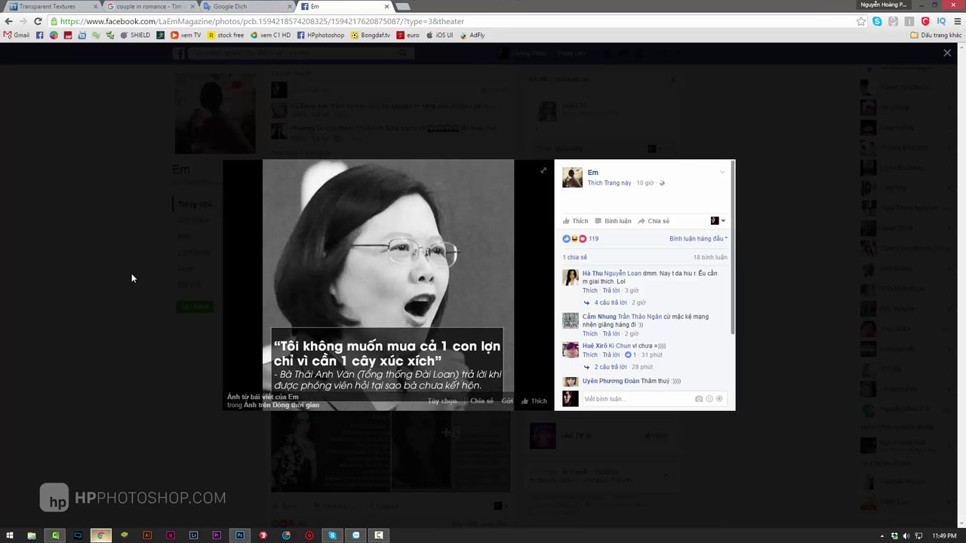
pyautogui.click(927, 7)
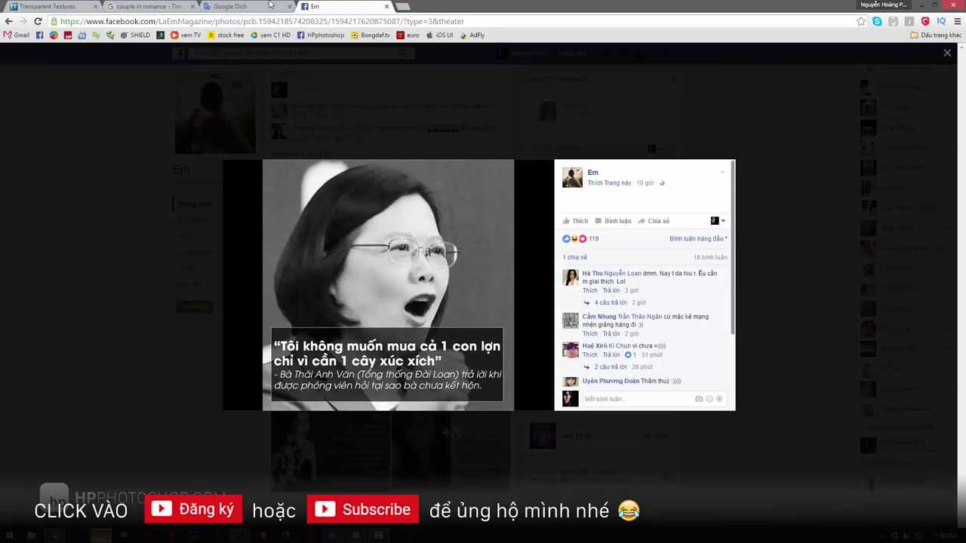
pyautogui.click(67, 7)
pyautogui.click(118, 8)
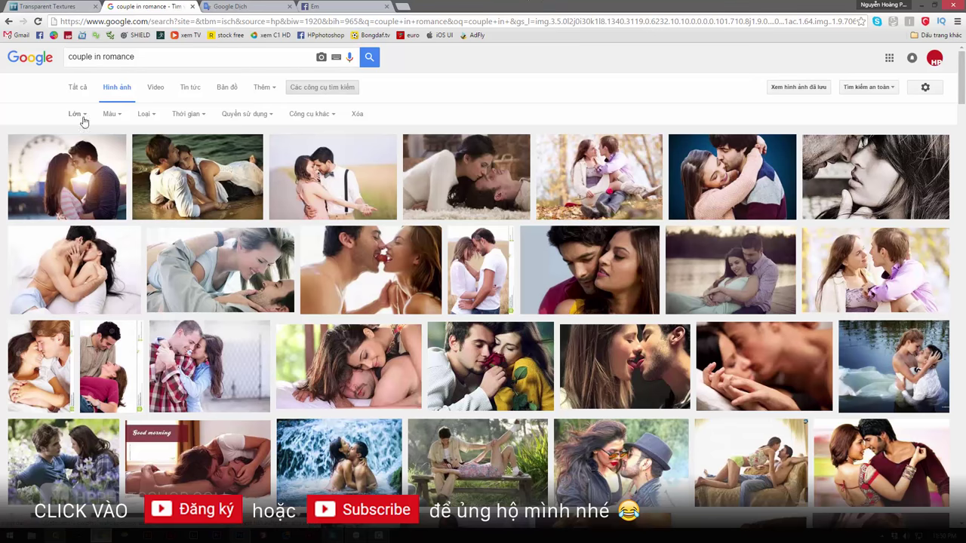
pyautogui.moveTo(139, 56); pyautogui.dragTo(95, 57)
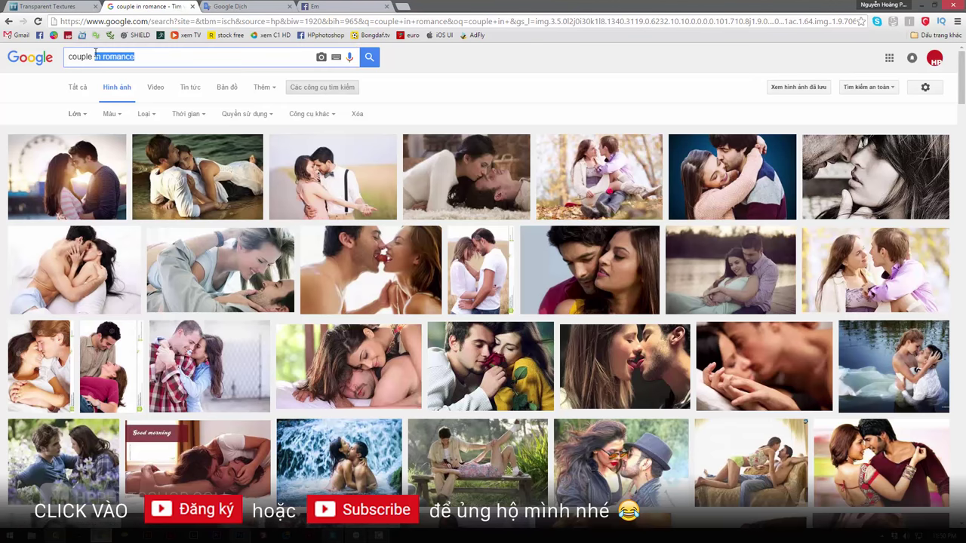
pyautogui.press('BackSpace')
pyautogui.press('Return')
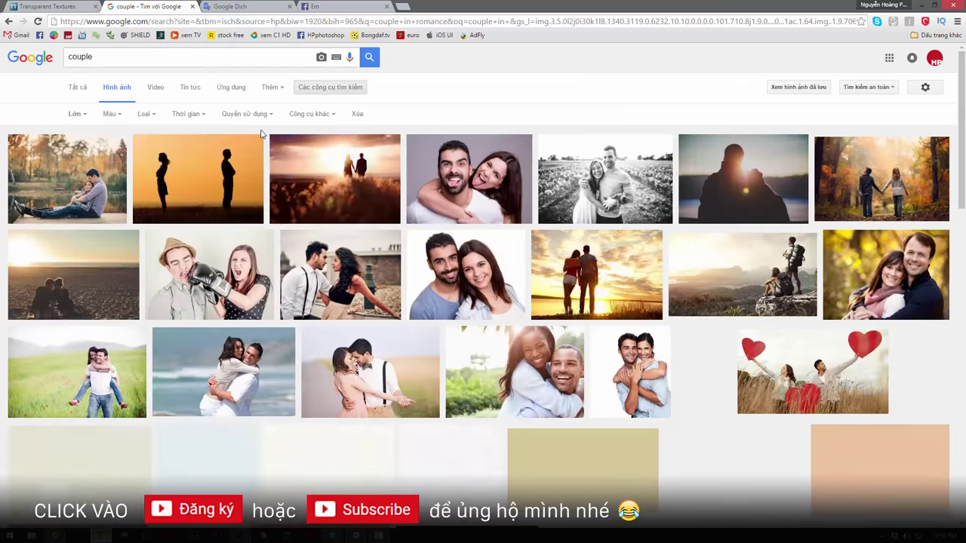
pyautogui.click(320, 89)
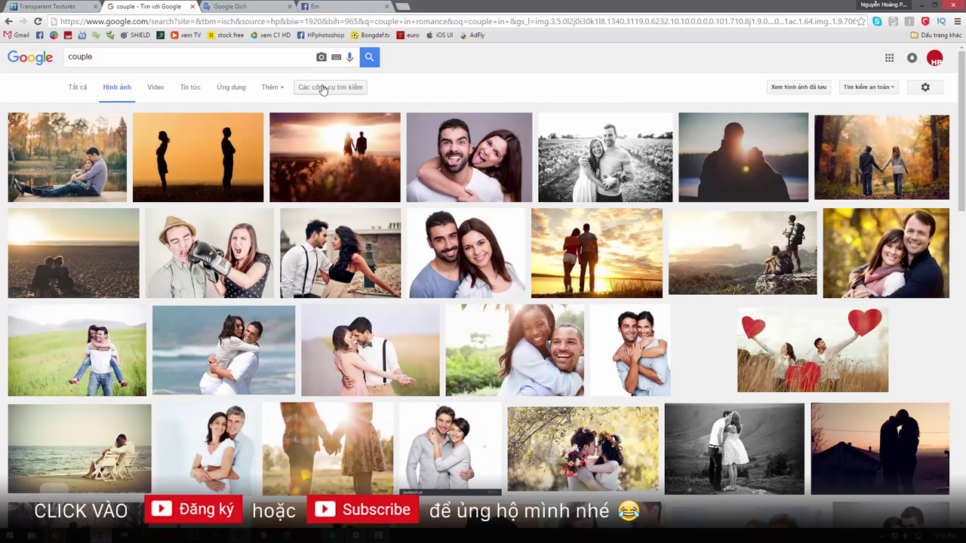
pyautogui.click(328, 88)
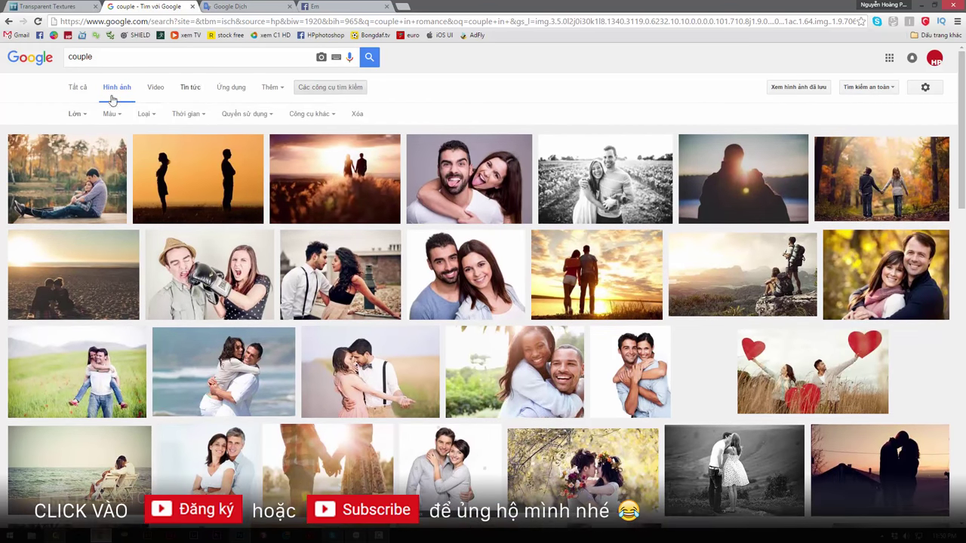
pyautogui.click(78, 115)
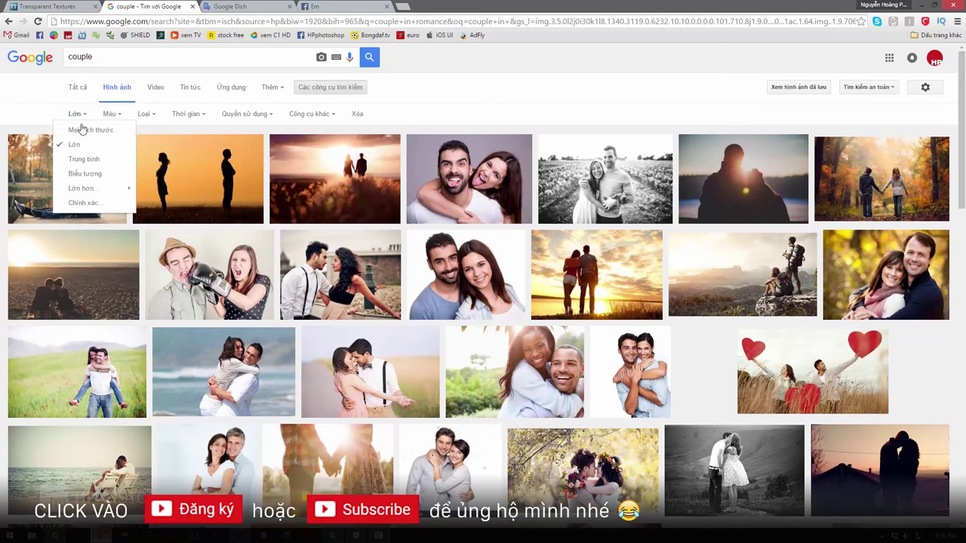
pyautogui.click(40, 111)
pyautogui.click(125, 59)
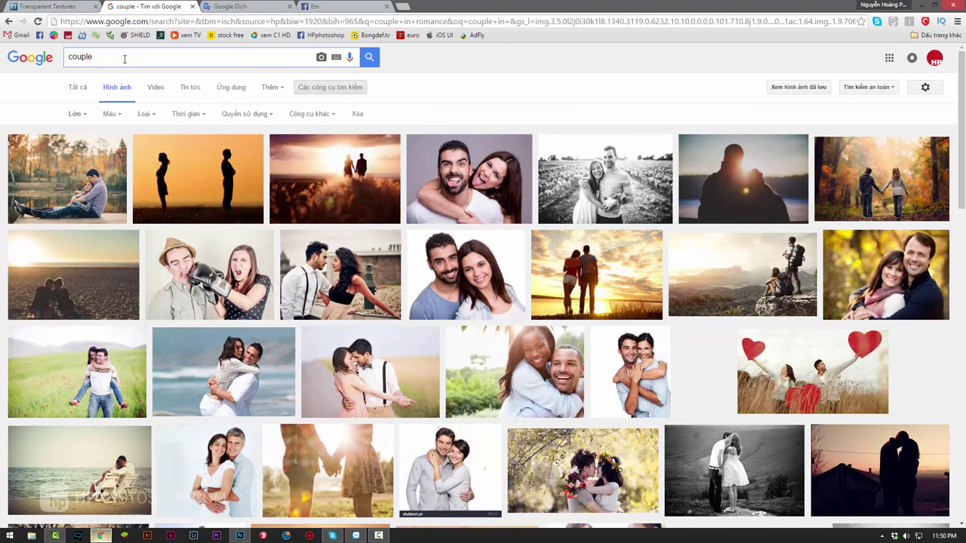
pyautogui.write('n ro')
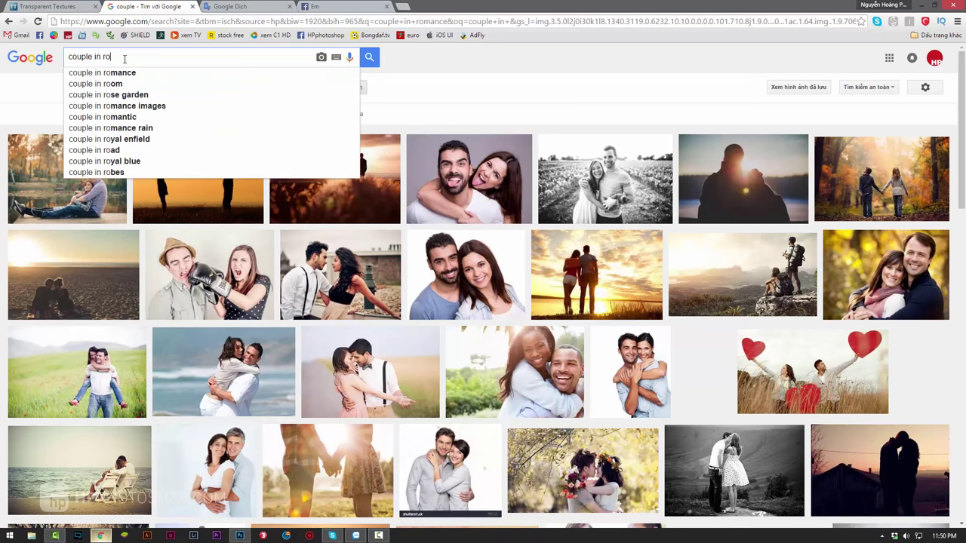
pyautogui.press('Down')
pyautogui.press('Return')
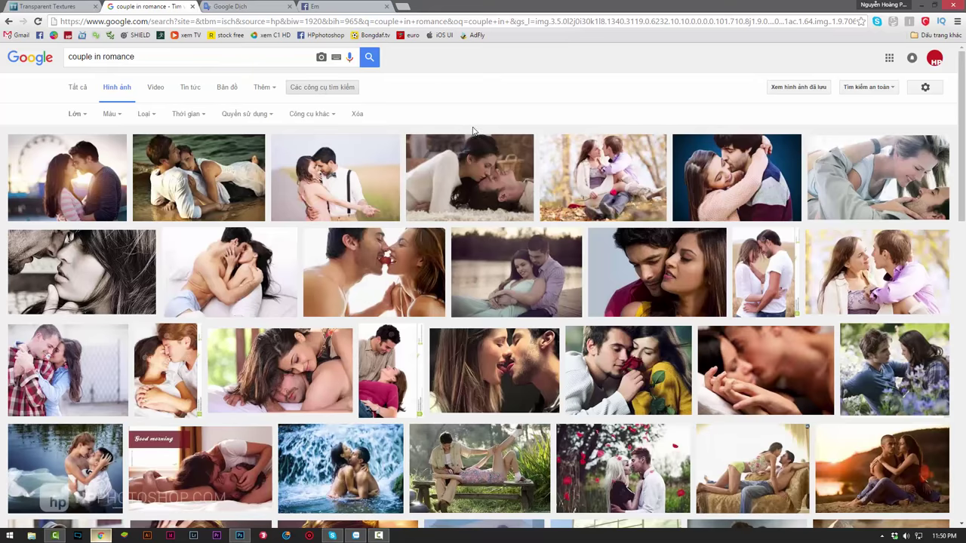
pyautogui.scroll(-5, 332, 189)
pyautogui.scroll(-1, 330, 281)
pyautogui.scroll(-3, 330, 280)
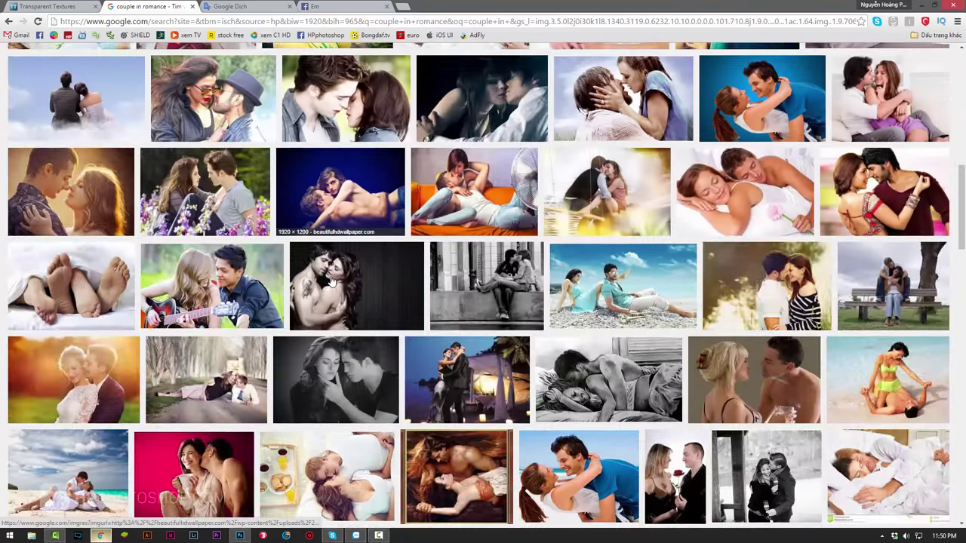
pyautogui.scroll(-3, 331, 280)
pyautogui.scroll(-2, 332, 276)
pyautogui.scroll(-2, 331, 270)
pyautogui.scroll(-1, 332, 270)
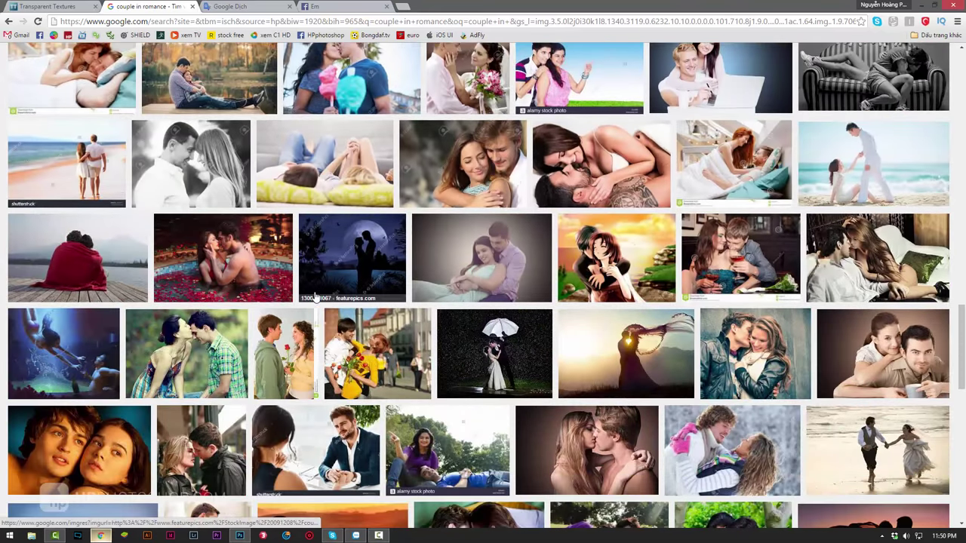
pyautogui.scroll(-2, 315, 294)
pyautogui.scroll(-3, 315, 294)
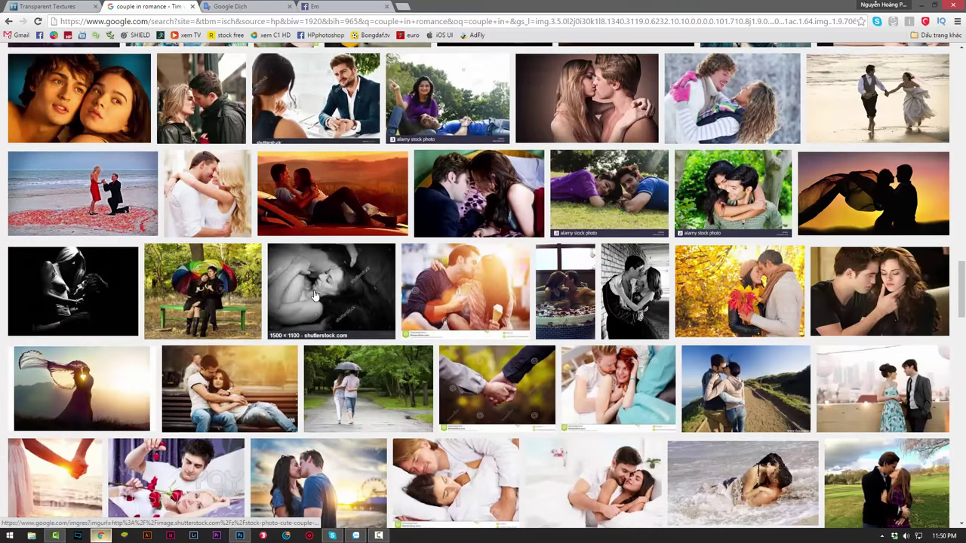
pyautogui.scroll(-3, 316, 296)
pyautogui.scroll(-2, 315, 296)
pyautogui.scroll(-3, 315, 296)
pyautogui.scroll(-3, 315, 294)
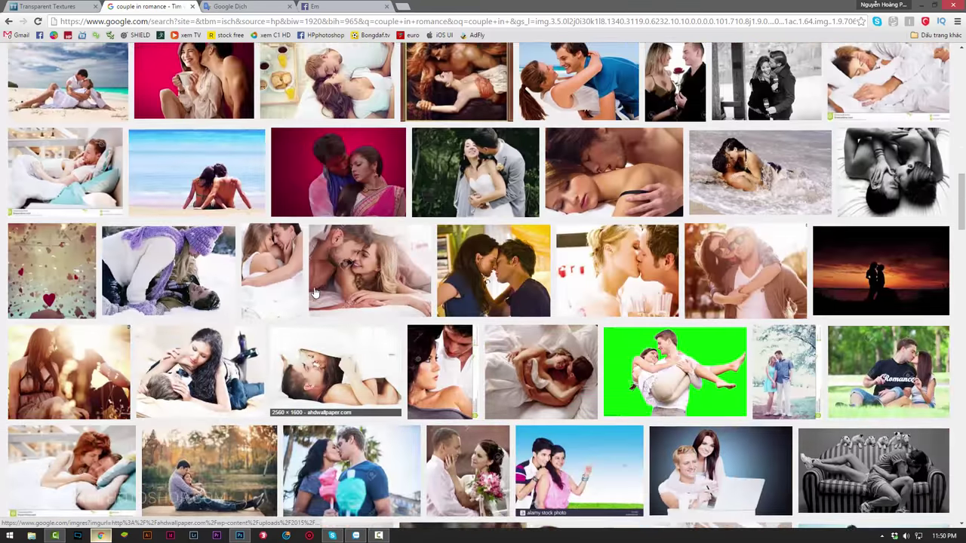
pyautogui.scroll(-2, 316, 292)
pyautogui.scroll(1, 316, 292)
pyautogui.scroll(-2, 316, 293)
pyautogui.scroll(-1, 317, 291)
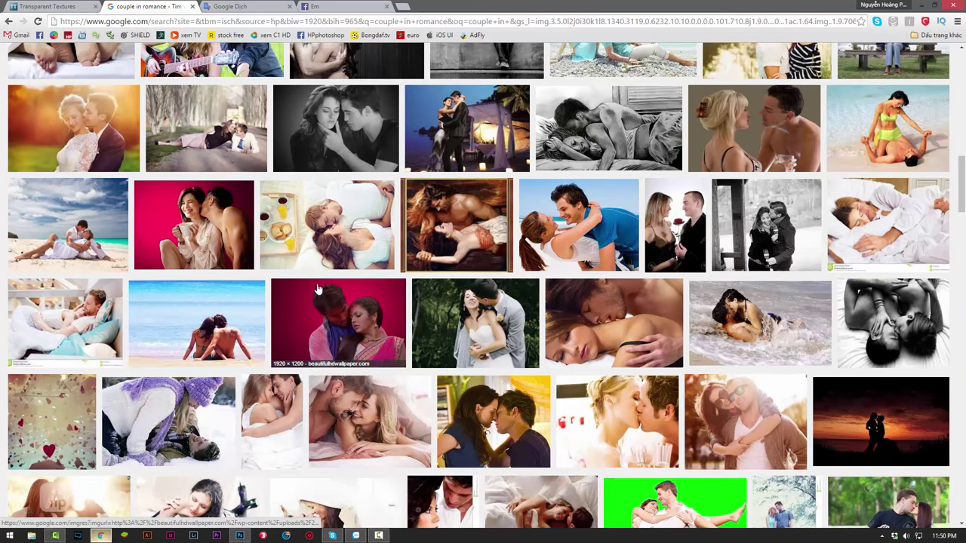
pyautogui.scroll(-2, 407, 242)
pyautogui.scroll(-3, 406, 244)
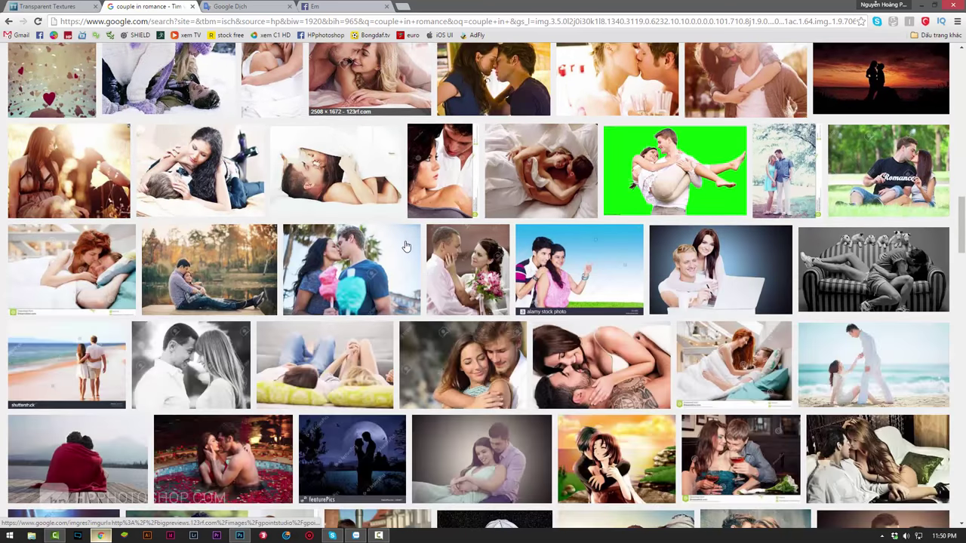
pyautogui.scroll(-3, 405, 246)
pyautogui.scroll(-4, 406, 245)
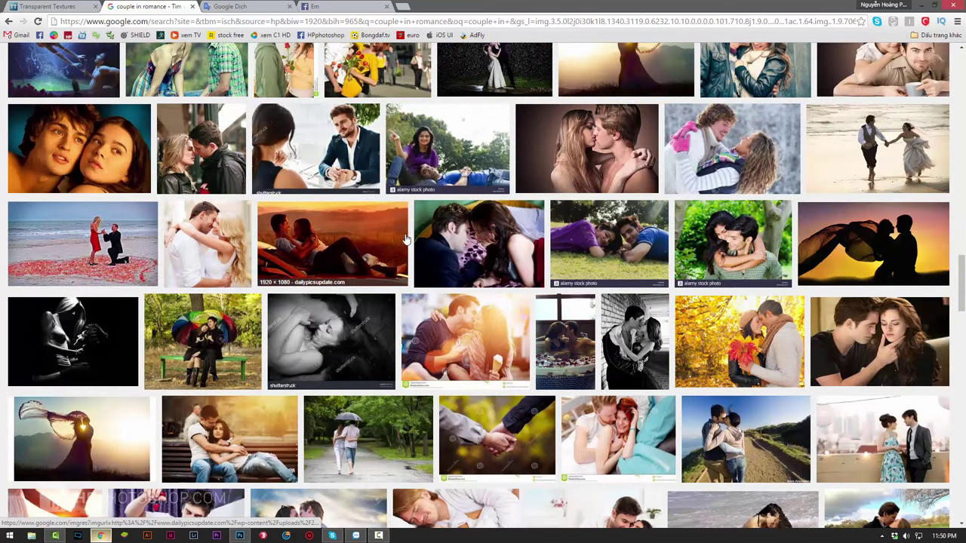
pyautogui.scroll(-3, 405, 238)
pyautogui.scroll(-4, 406, 238)
pyautogui.scroll(-1, 405, 238)
pyautogui.scroll(-3, 405, 239)
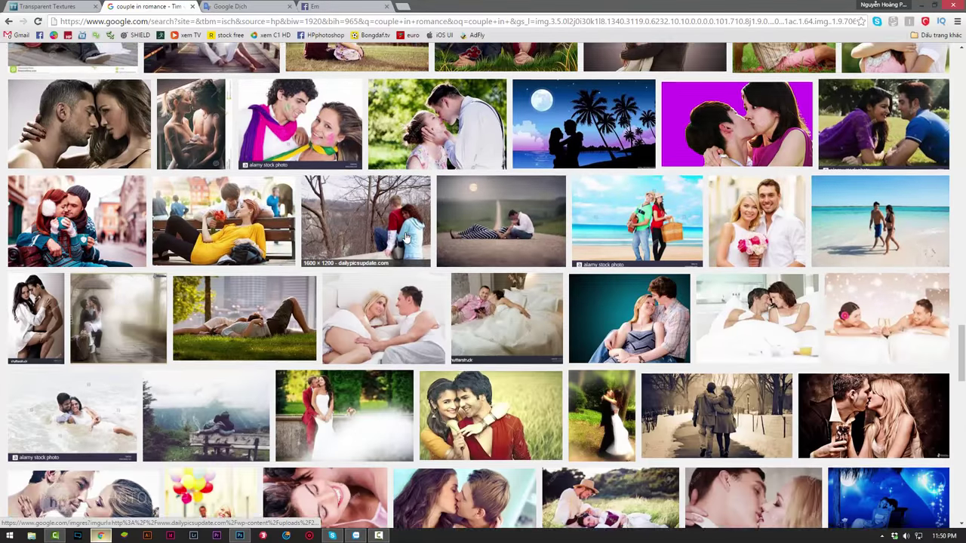
pyautogui.scroll(-1, 405, 238)
pyautogui.scroll(-2, 405, 237)
pyautogui.scroll(-3, 405, 235)
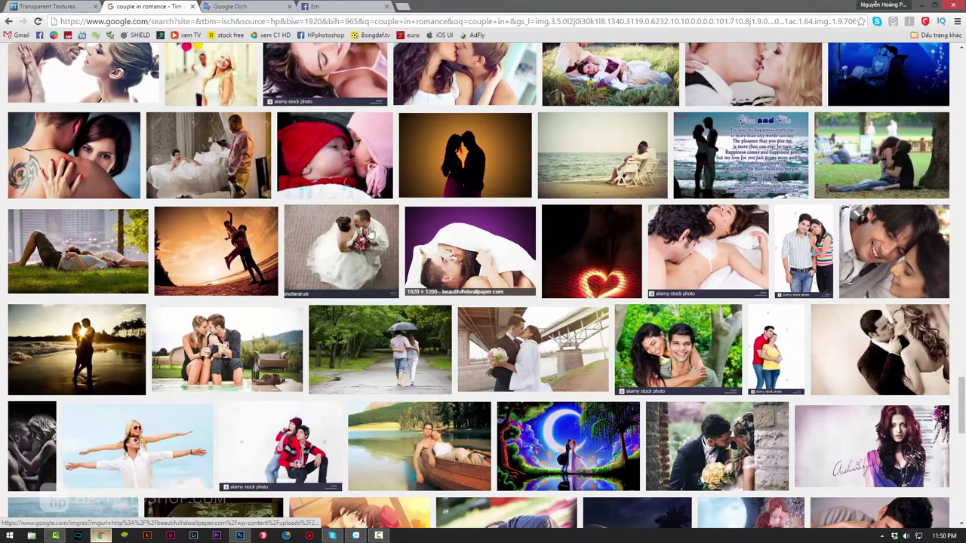
pyautogui.scroll(-3, 521, 274)
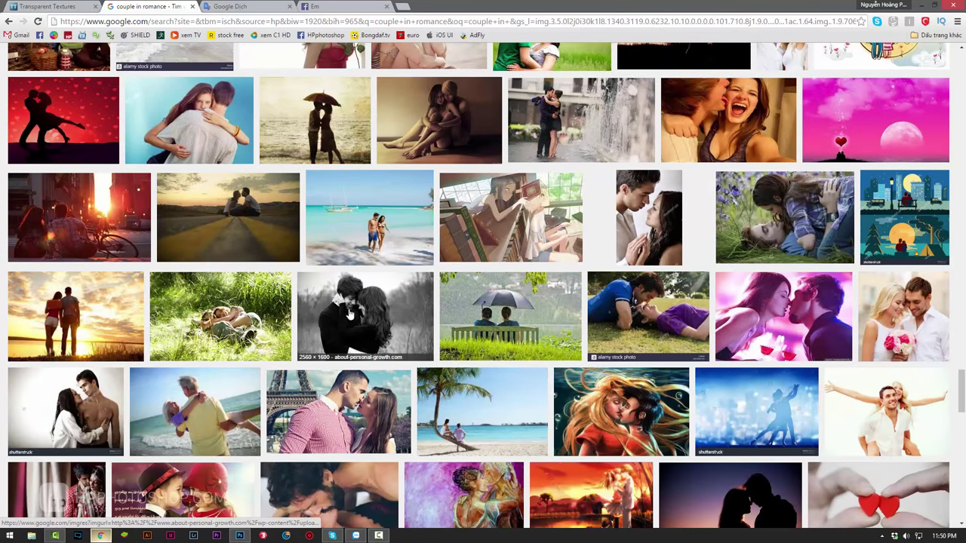
pyautogui.scroll(5, 387, 270)
pyautogui.scroll(5, 385, 275)
pyautogui.scroll(5, 384, 280)
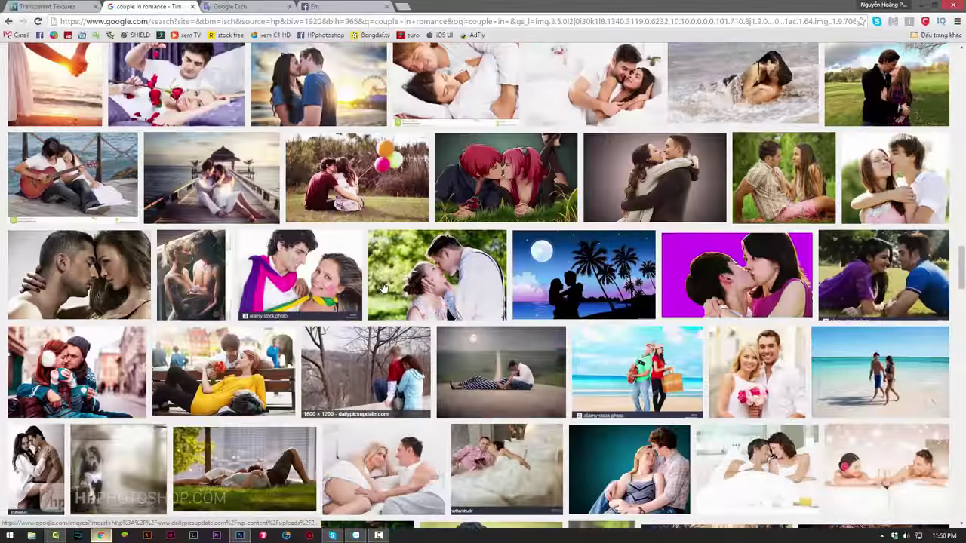
pyautogui.scroll(5, 383, 290)
pyautogui.scroll(5, 383, 289)
pyautogui.scroll(5, 383, 290)
pyautogui.scroll(5, 383, 289)
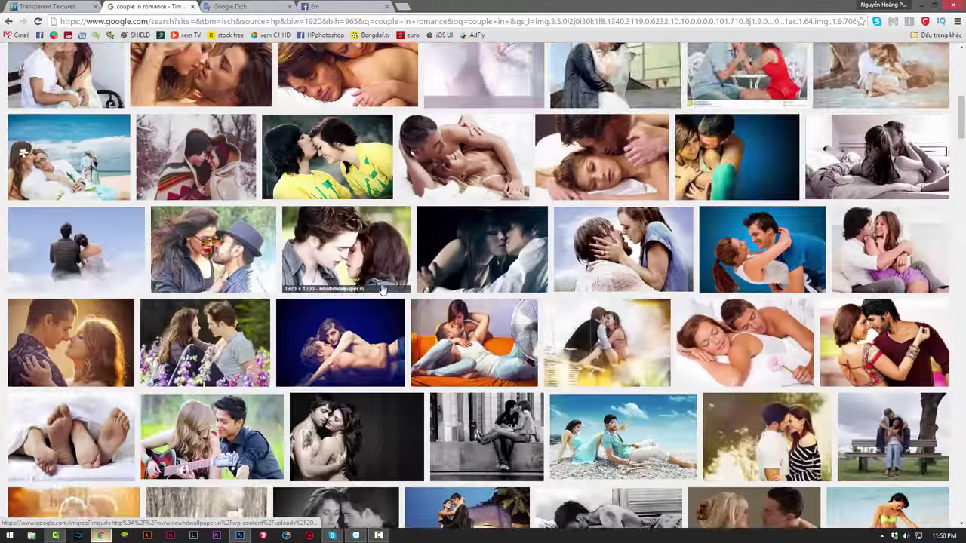
pyautogui.scroll(5, 383, 290)
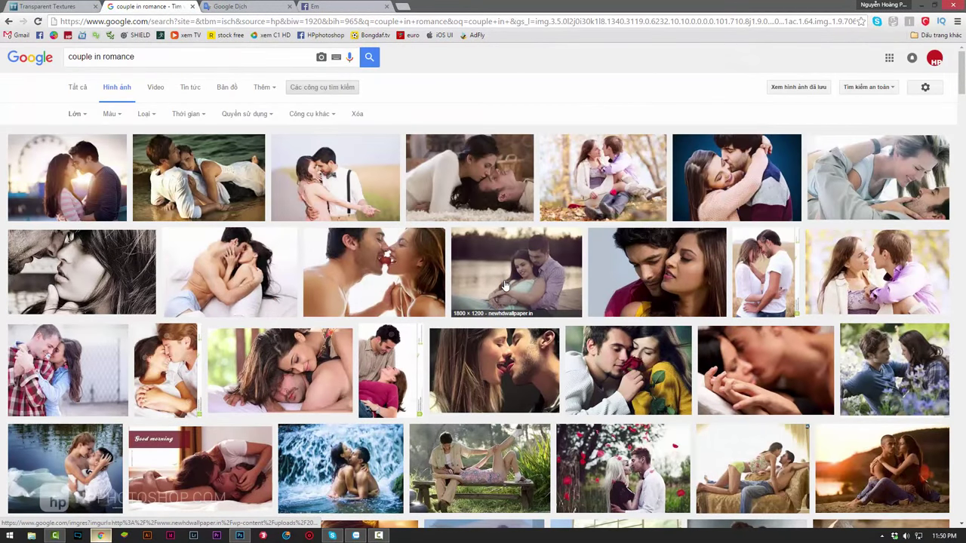
pyautogui.scroll(-3, 506, 285)
pyautogui.scroll(-1, 405, 301)
pyautogui.scroll(-4, 405, 301)
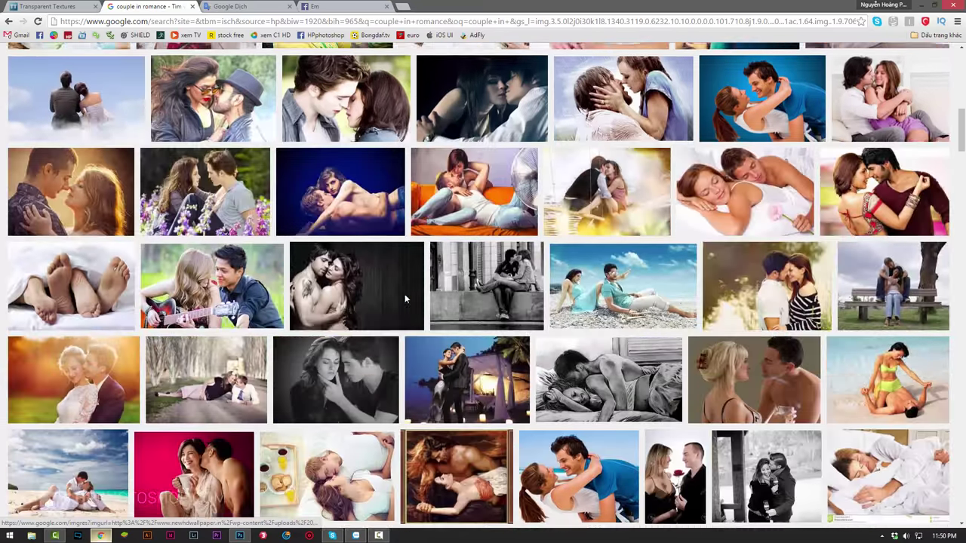
pyautogui.scroll(-2, 405, 300)
pyautogui.scroll(-3, 405, 300)
pyautogui.scroll(-3, 405, 300)
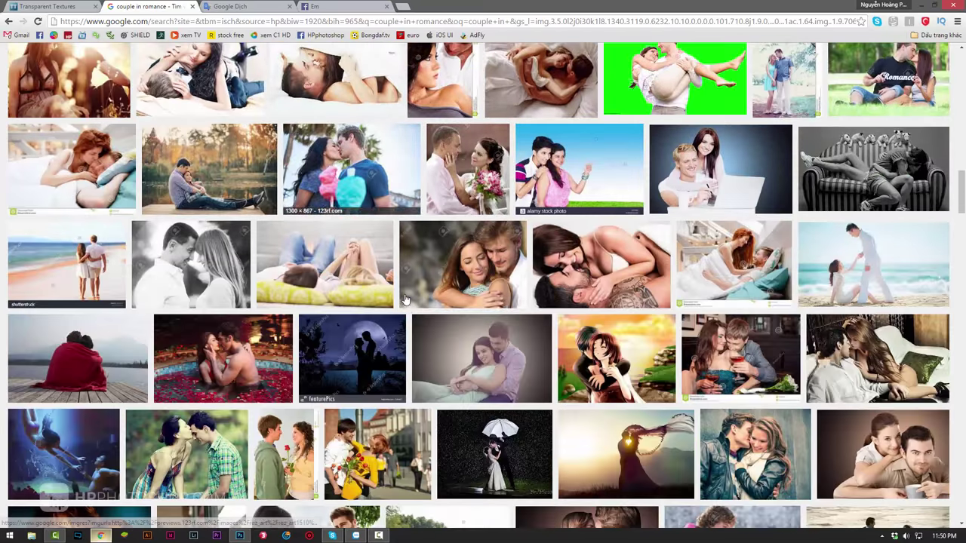
pyautogui.scroll(-2, 360, 324)
pyautogui.scroll(-2, 361, 324)
pyautogui.scroll(-2, 360, 324)
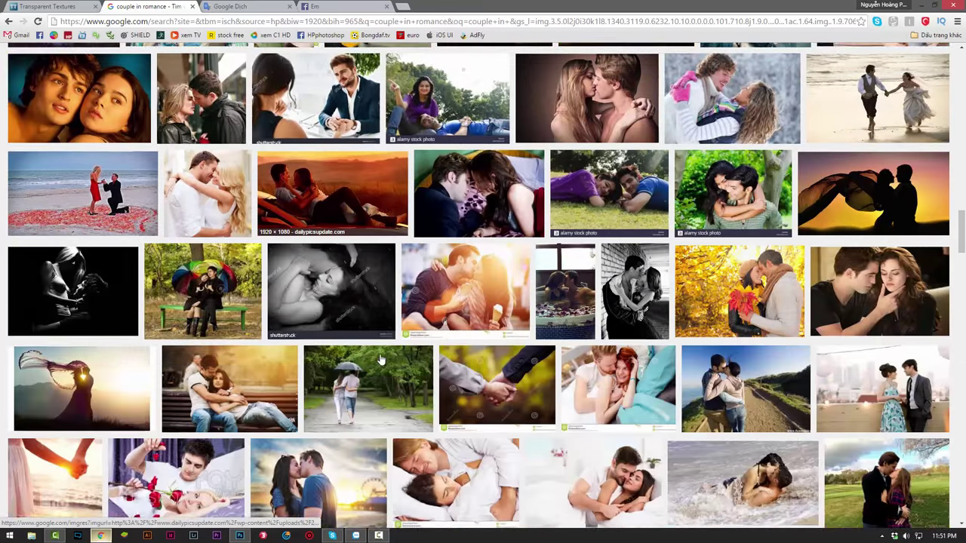
pyautogui.scroll(-4, 375, 355)
pyautogui.scroll(-2, 375, 355)
pyautogui.scroll(-2, 367, 352)
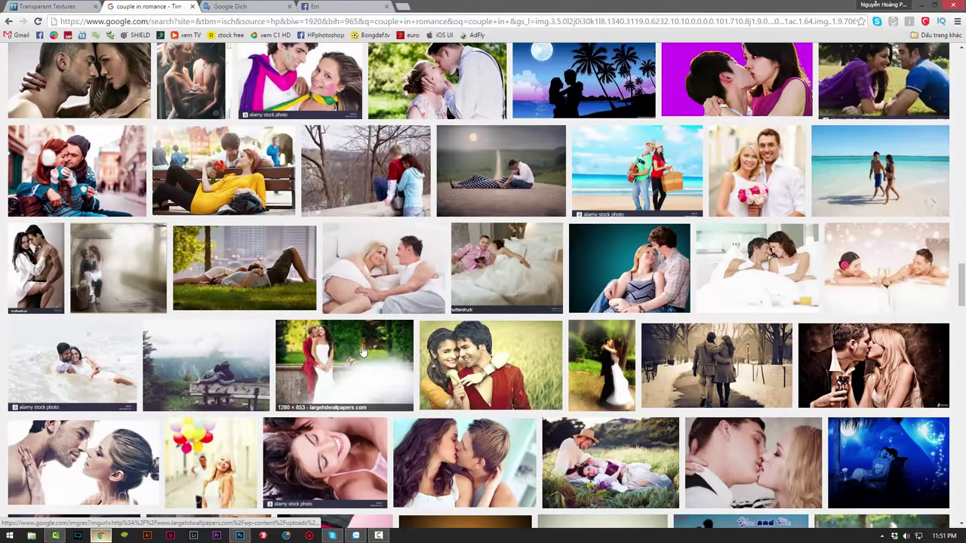
pyautogui.scroll(-5, 367, 353)
pyautogui.scroll(1, 366, 349)
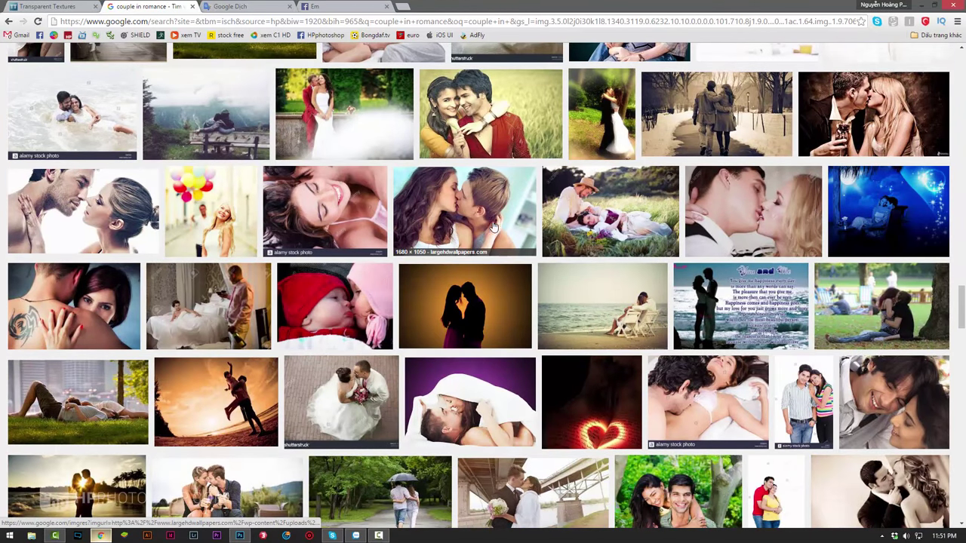
# Step: Preview the kissing-couple image, then scroll far down through the image results
pyautogui.click(494, 226)
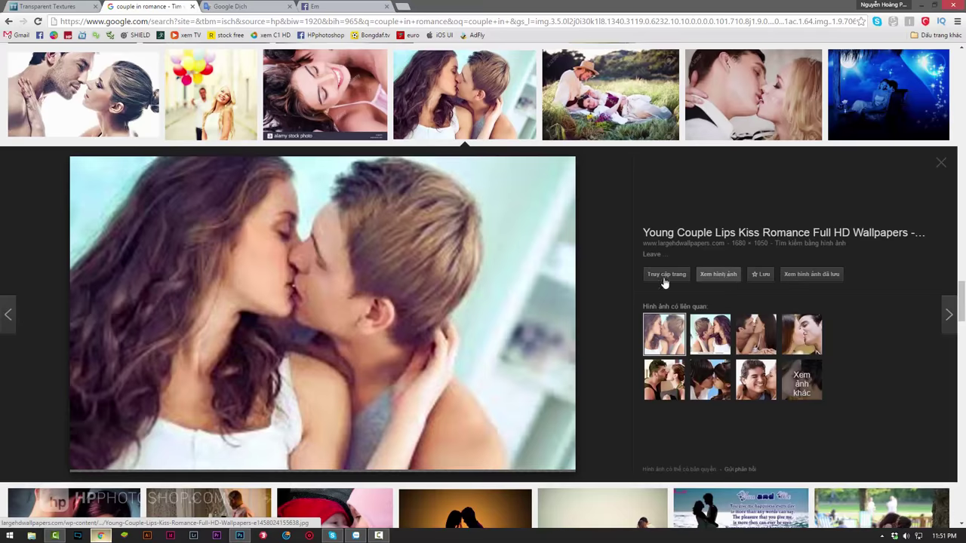
pyautogui.scroll(-4, 573, 312)
pyautogui.scroll(-5, 573, 317)
pyautogui.scroll(-5, 572, 315)
pyautogui.scroll(-4, 572, 315)
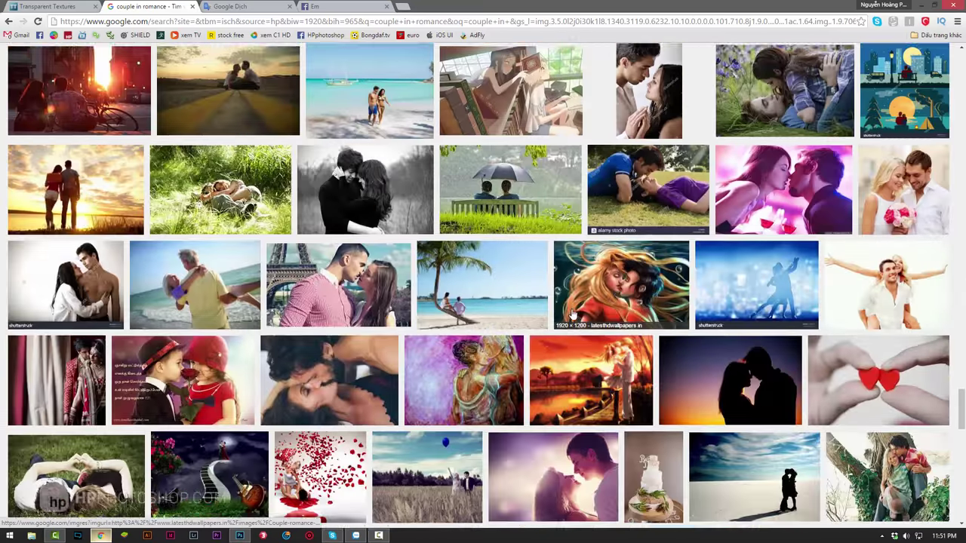
pyautogui.scroll(-2, 572, 315)
pyautogui.scroll(-3, 572, 315)
pyautogui.scroll(-3, 572, 315)
pyautogui.scroll(-2, 572, 316)
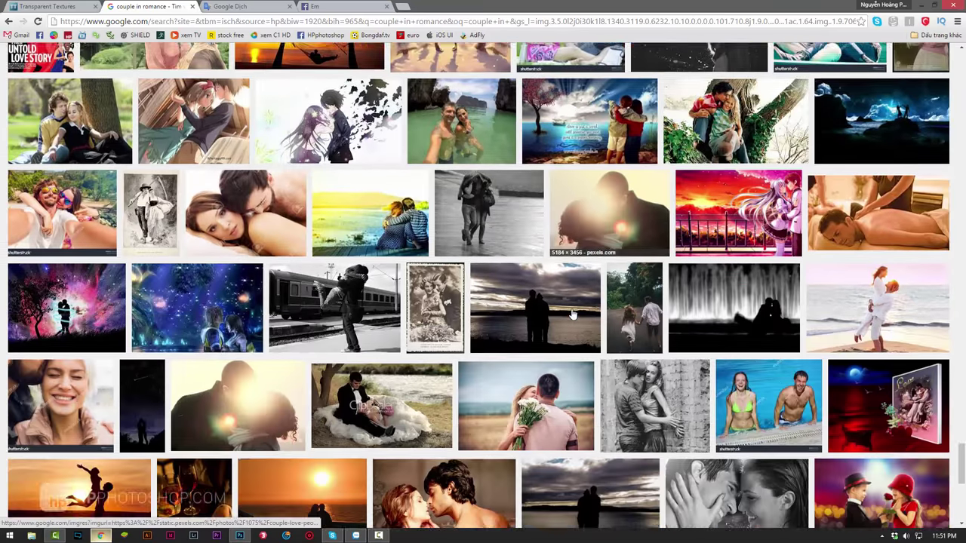
pyautogui.scroll(-2, 572, 315)
pyautogui.scroll(-3, 572, 315)
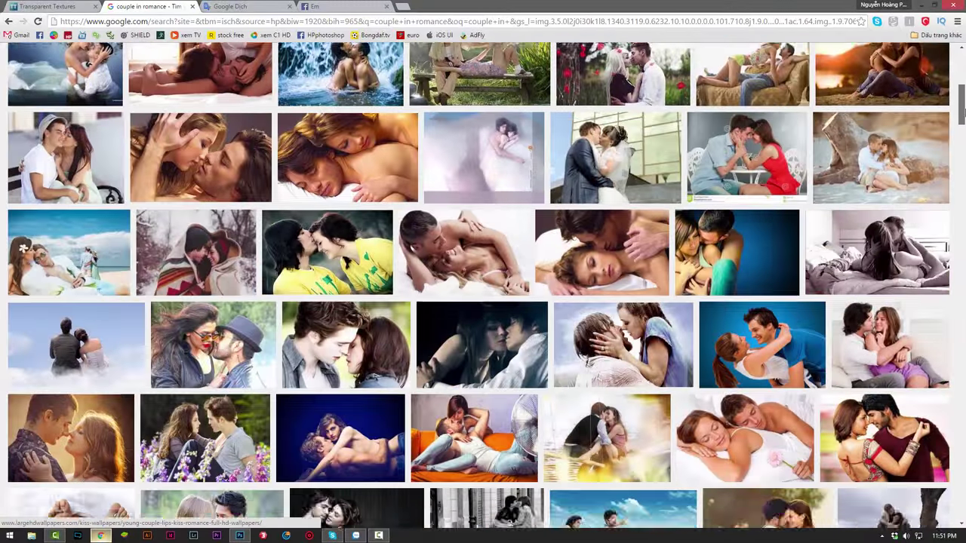
pyautogui.scroll(-3, 802, 153)
pyautogui.scroll(-1, 802, 152)
pyautogui.scroll(-1, 802, 153)
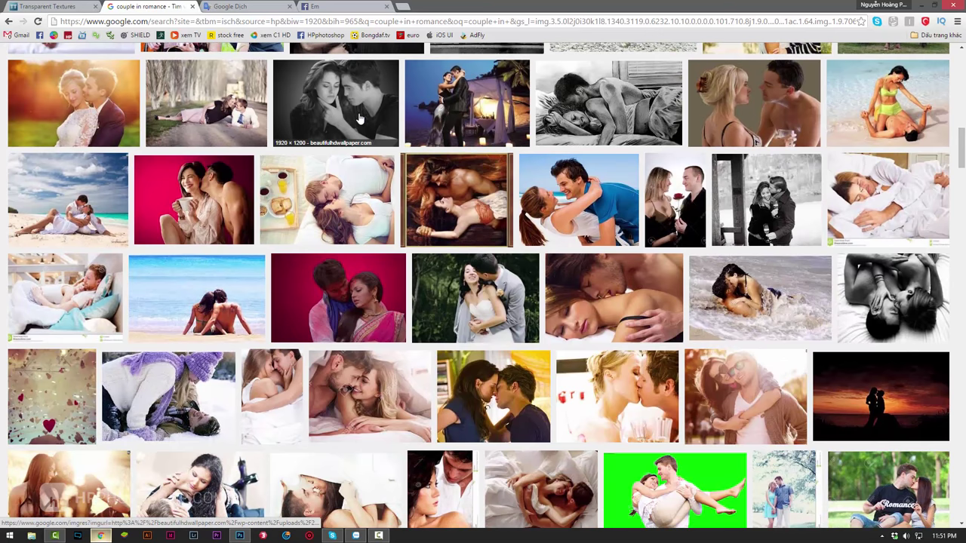
pyautogui.scroll(-1, 190, 213)
pyautogui.scroll(-1, 194, 214)
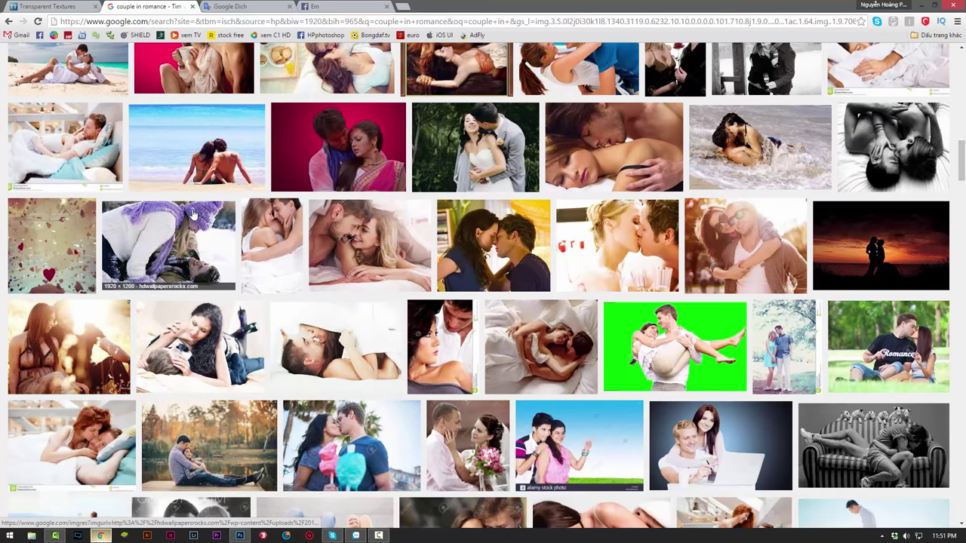
pyautogui.scroll(-1, 194, 215)
pyautogui.scroll(-2, 196, 226)
pyautogui.scroll(-1, 199, 249)
pyautogui.scroll(-2, 204, 277)
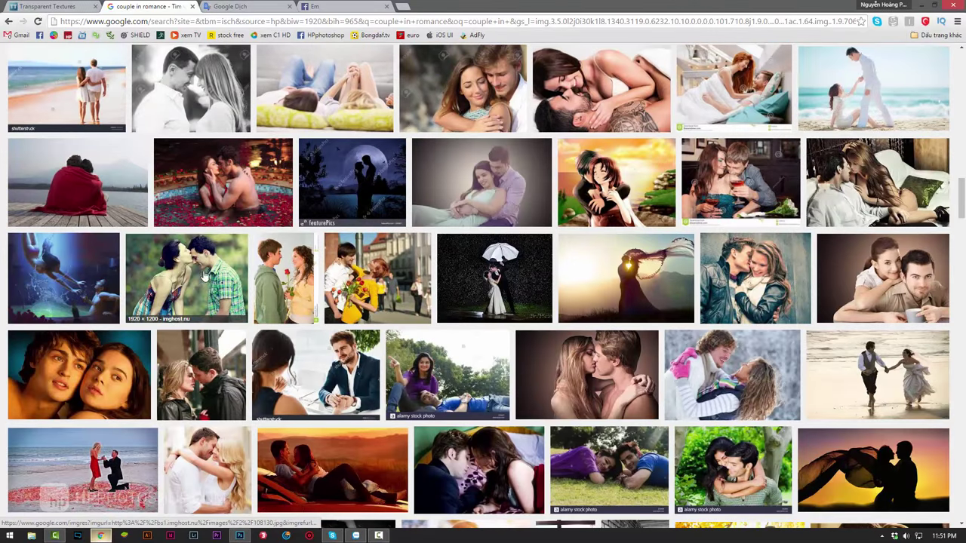
pyautogui.scroll(-2, 207, 279)
pyautogui.scroll(-2, 328, 291)
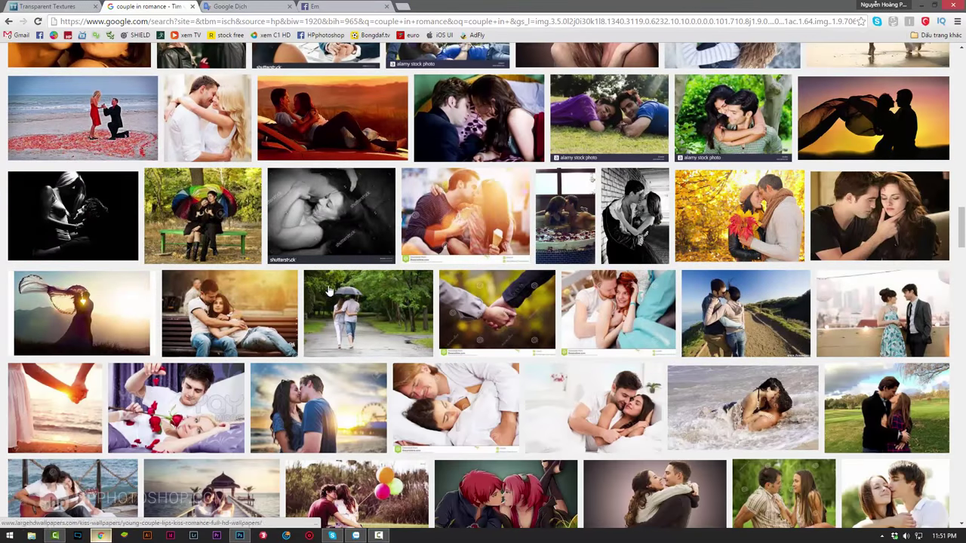
# Step: Preview the couple-on-pillows photo and open its source page in a new tab
pyautogui.scroll(2, 332, 298)
pyautogui.scroll(3, 383, 315)
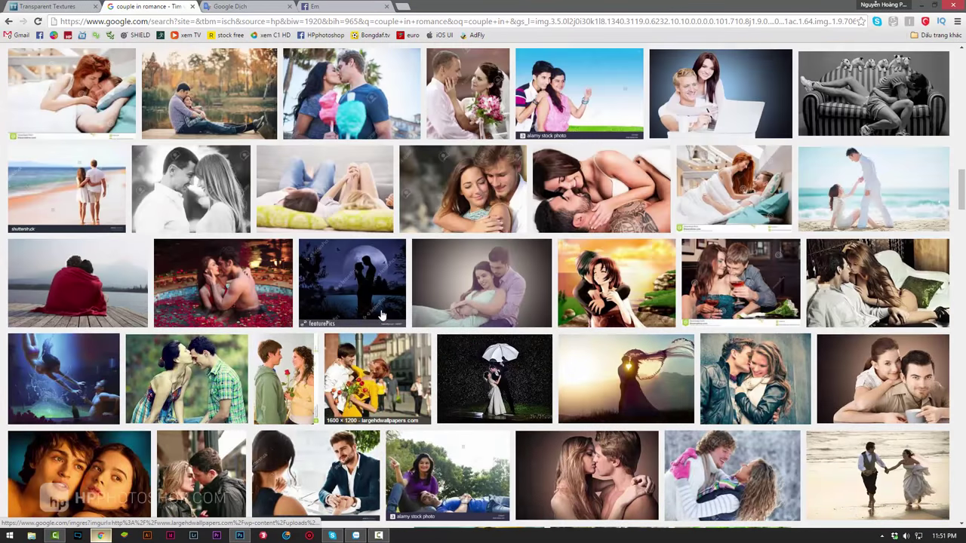
pyautogui.scroll(2, 383, 315)
pyautogui.click(343, 329)
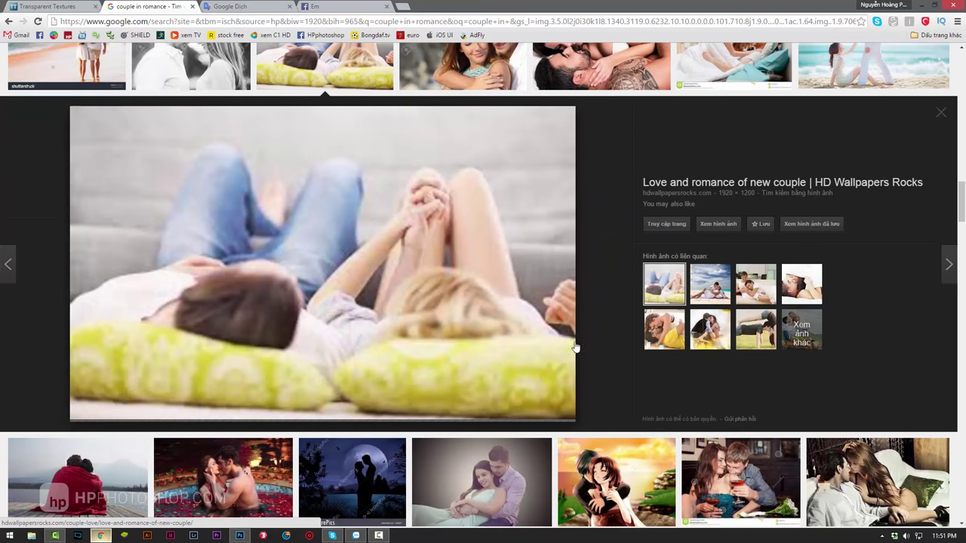
pyautogui.click(714, 224)
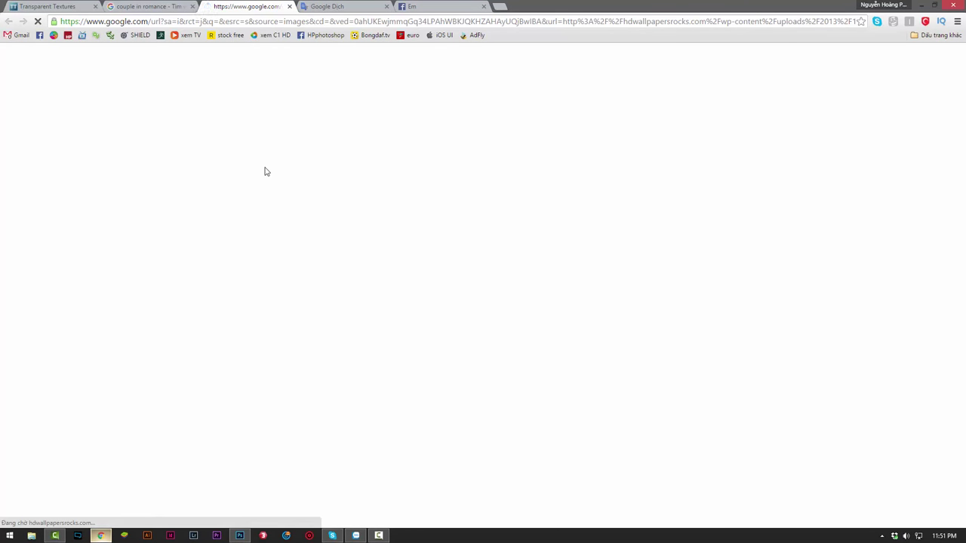
# Step: Preview the downloaded winter couple JPG from Chrome's Downloads, then show it in its folder
pyautogui.hotkey('ctrl', 'j')
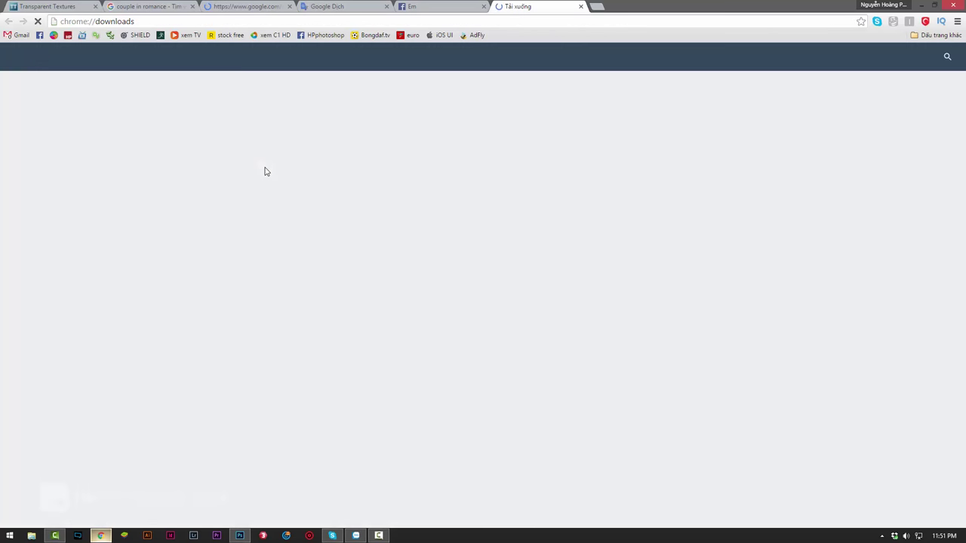
pyautogui.click(483, 113)
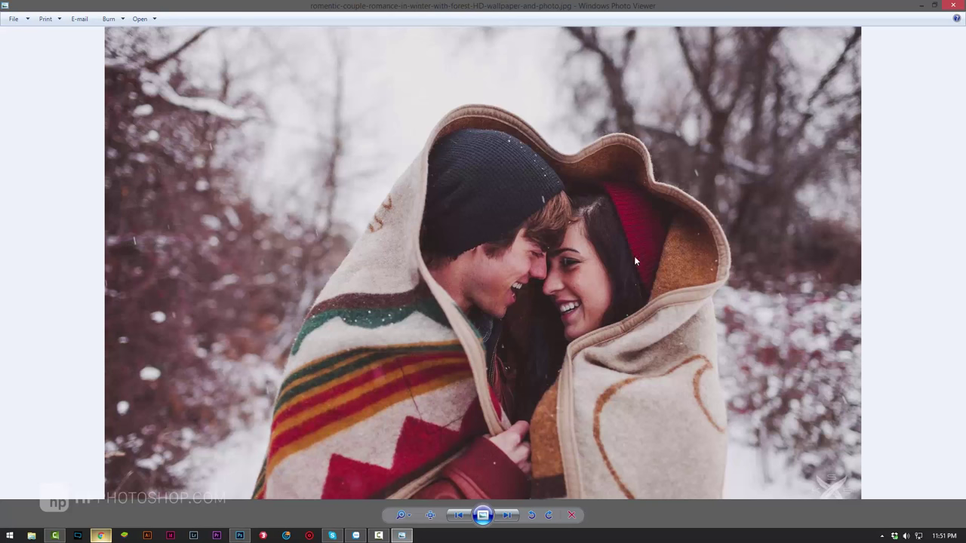
pyautogui.click(953, 6)
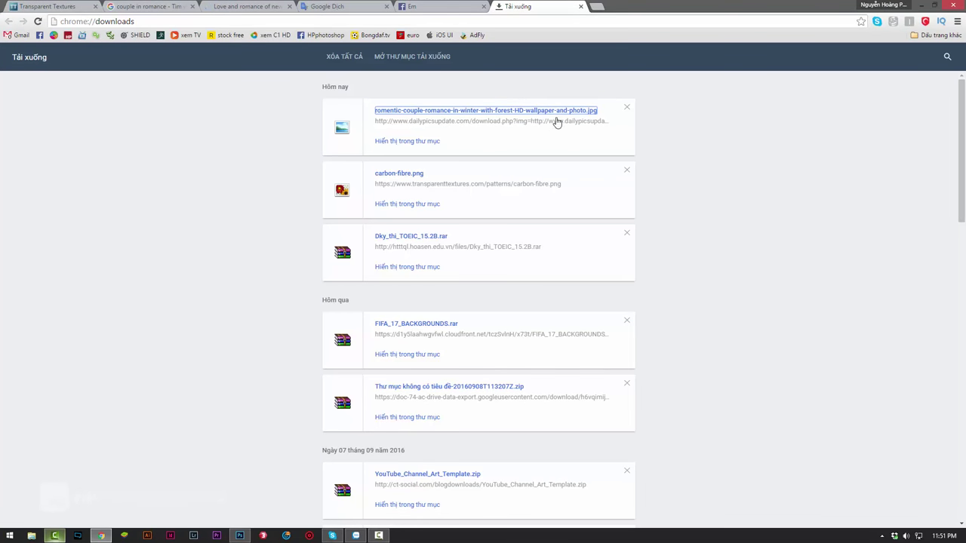
pyautogui.click(421, 141)
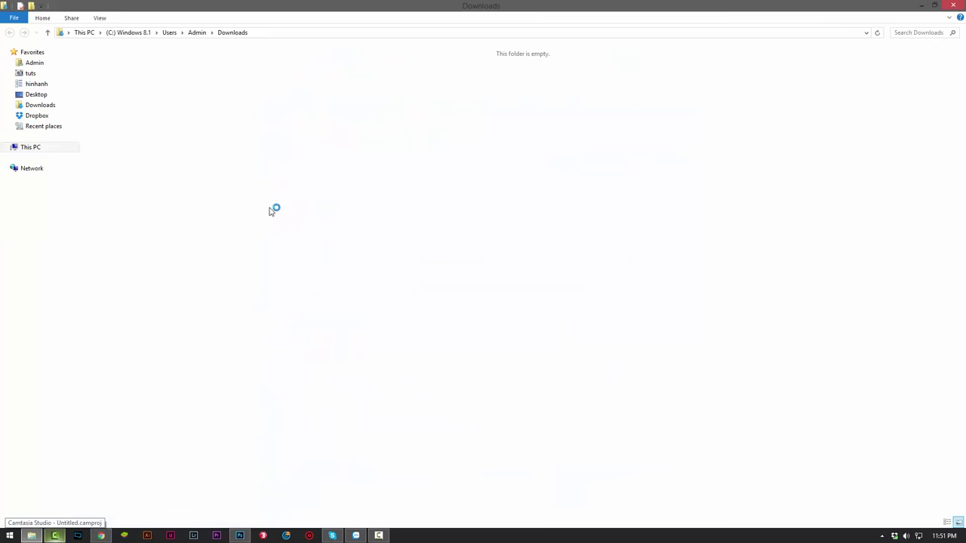
# Step: Open the winter couple JPG from Downloads with Adobe Photoshop
pyautogui.rightClick(107, 98)
pyautogui.moveTo(137, 268)
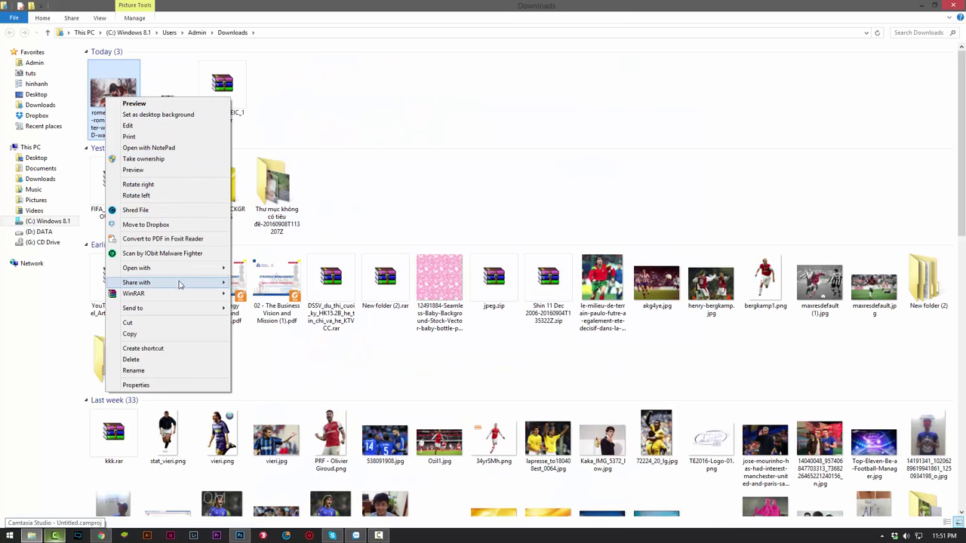
pyautogui.click(275, 279)
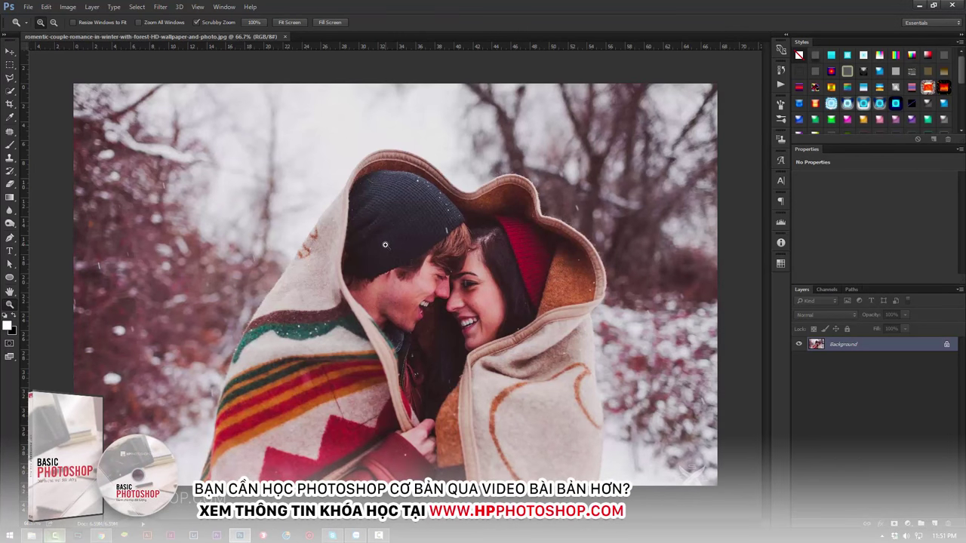
# Step: Resize the photo to 2048 px wide (2048 × 1280, proportions kept) and zoom to fit
pyautogui.hotkey('ctrl', 'alt', 'i')
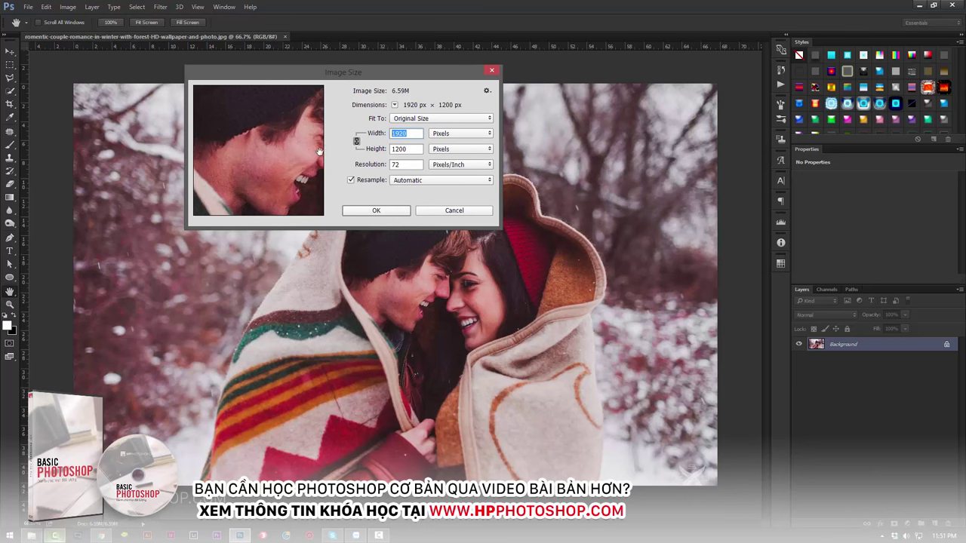
pyautogui.write('2048')
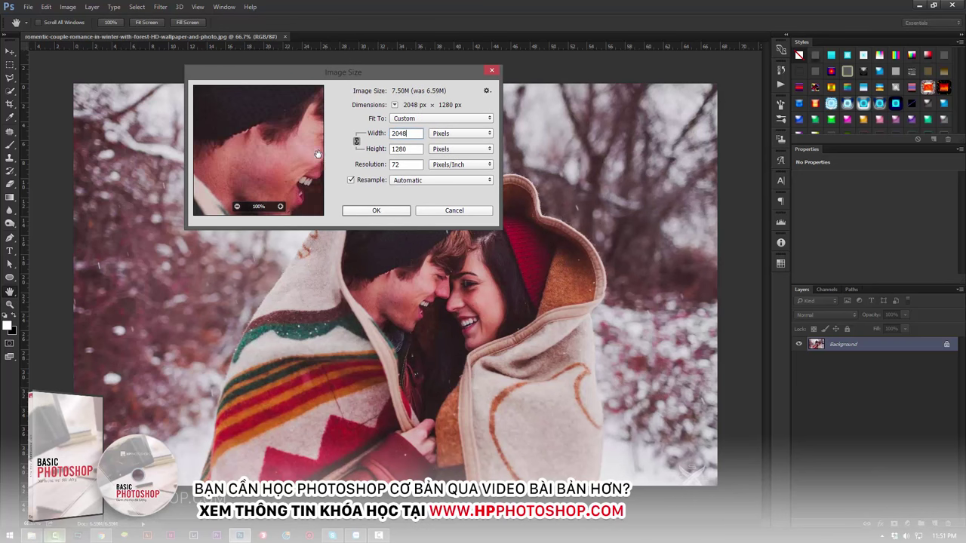
pyautogui.click(376, 210)
pyautogui.keyDown('alt'); pyautogui.click(393, 260); pyautogui.keyUp('alt')
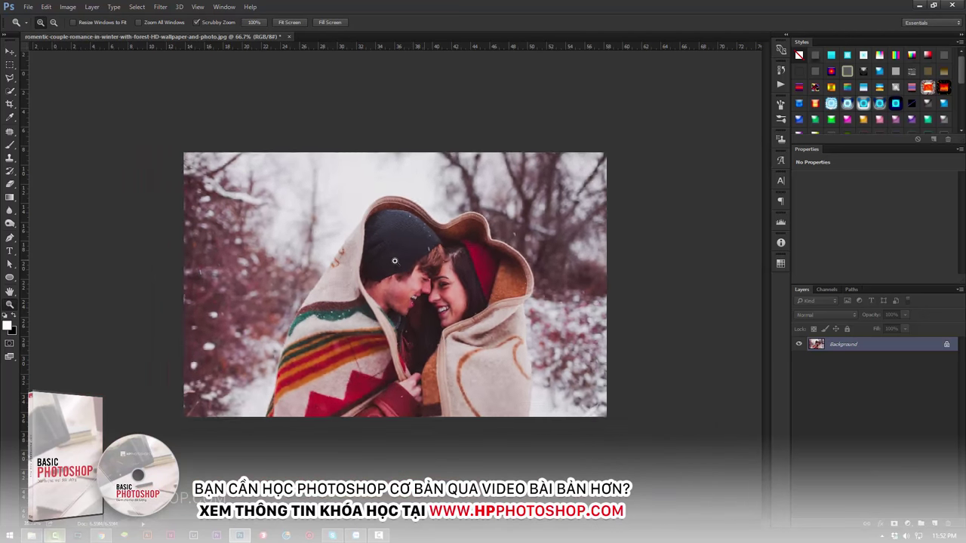
pyautogui.moveTo(393, 260); pyautogui.dragTo(410, 263)
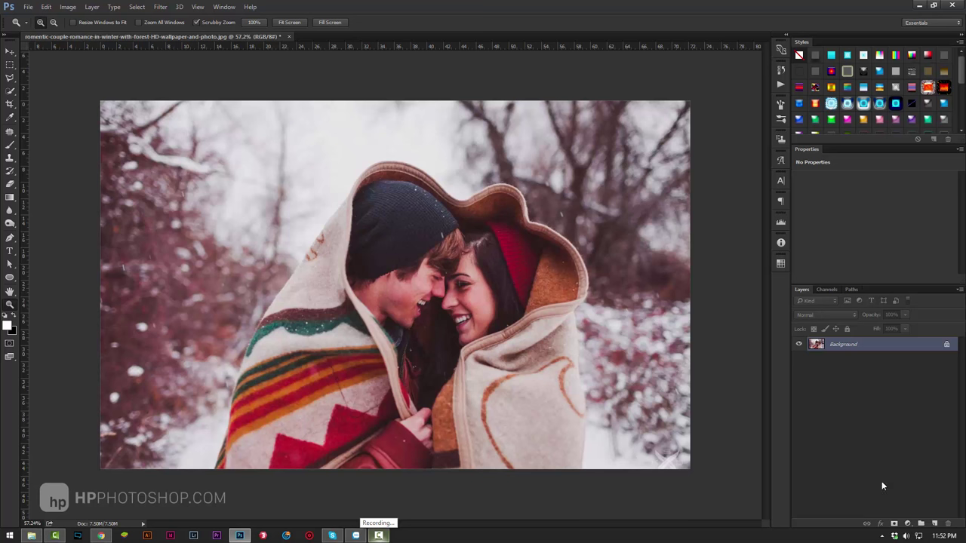
# Step: Add a black #000000 Solid Color fill layer and lower its opacity to 62%
pyautogui.click(908, 524)
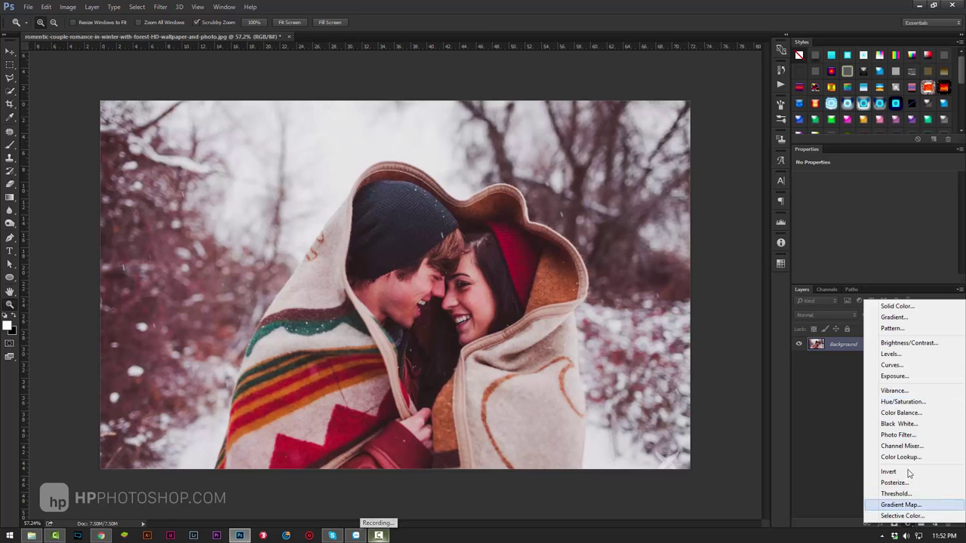
pyautogui.click(902, 307)
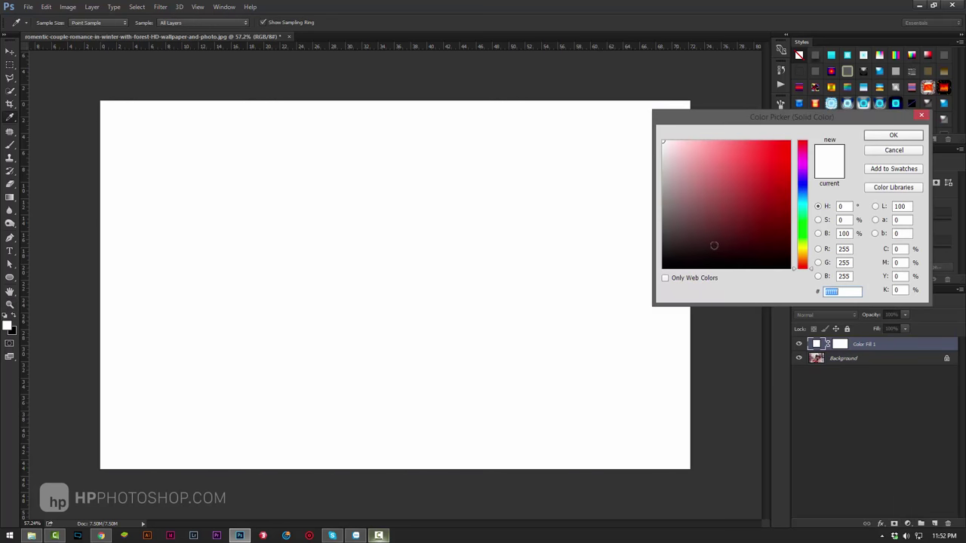
pyautogui.write('000000')
pyautogui.moveTo(719, 158); pyautogui.dragTo(448, 129)
pyautogui.write('000000')
pyautogui.press('Return')
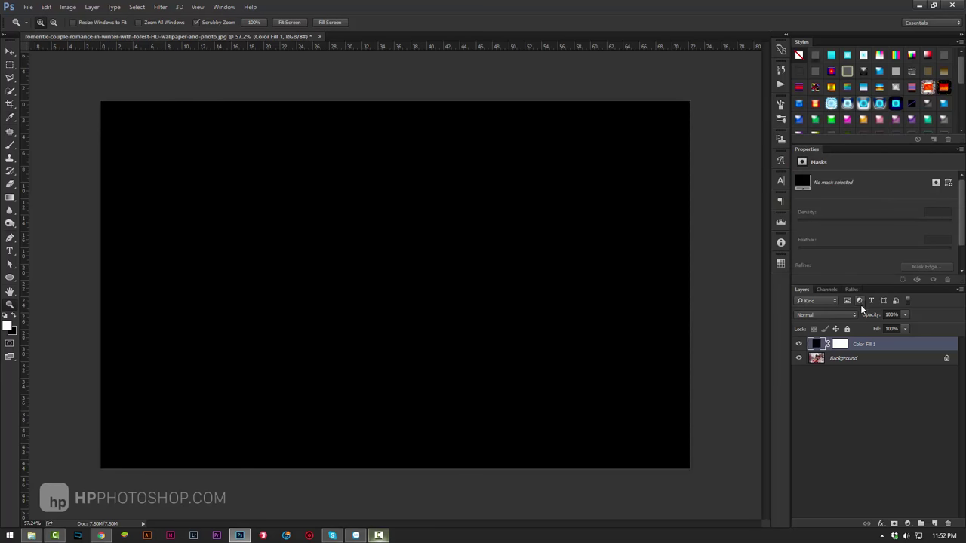
pyautogui.moveTo(873, 314); pyautogui.dragTo(856, 315)
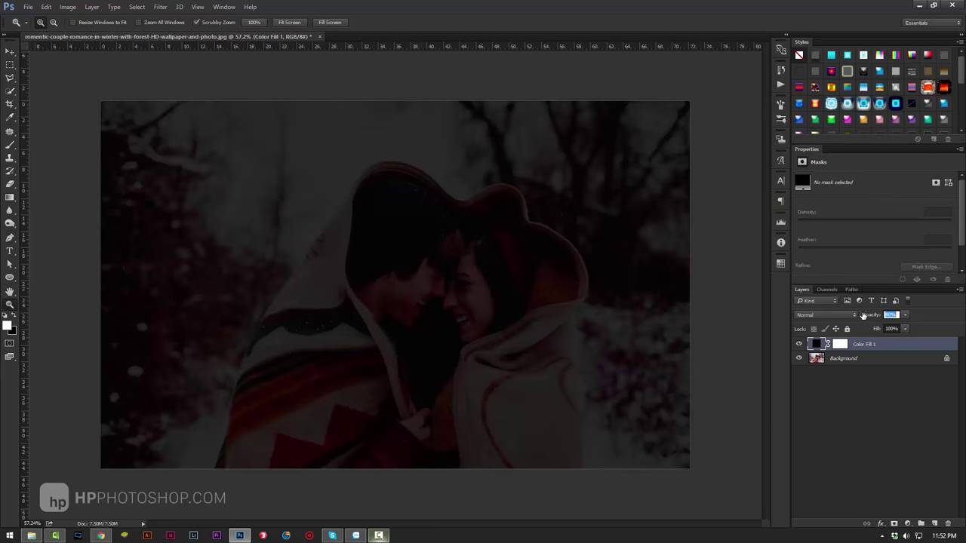
pyautogui.press('Return')
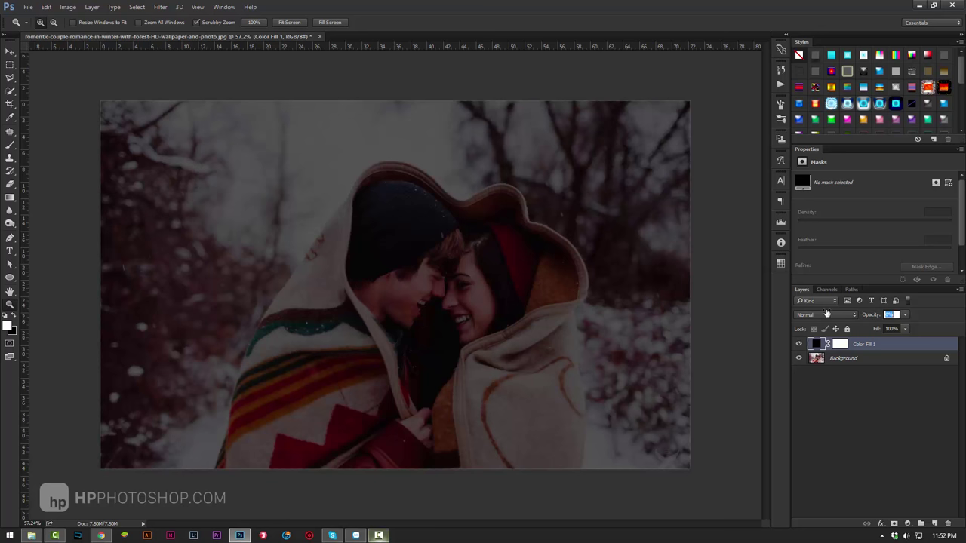
pyautogui.moveTo(867, 314); pyautogui.dragTo(856, 314)
pyautogui.press('Return')
# Step: Recheck the fill colour, keep it black, and zoom slightly into the photo
pyautogui.doubleClick(817, 345)
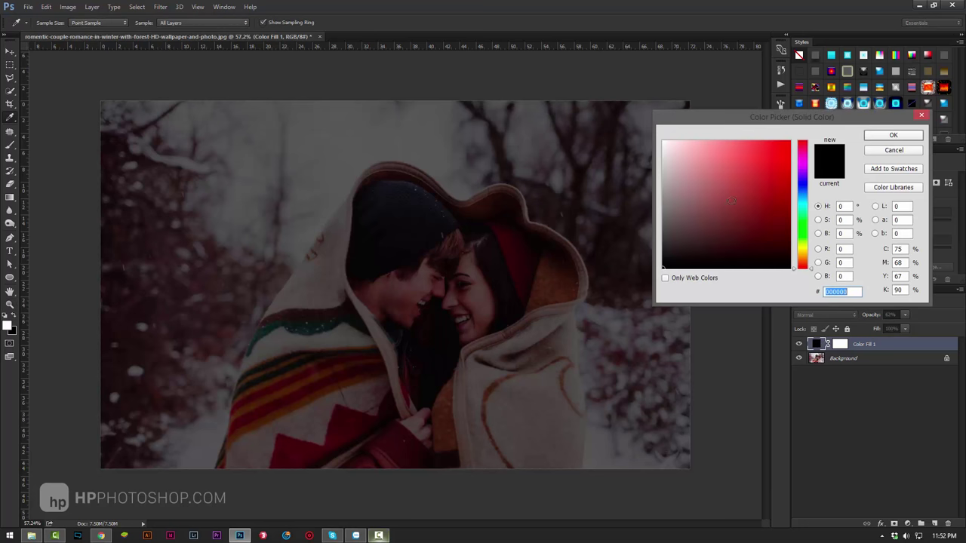
pyautogui.click(730, 201)
pyautogui.moveTo(715, 249); pyautogui.dragTo(710, 273)
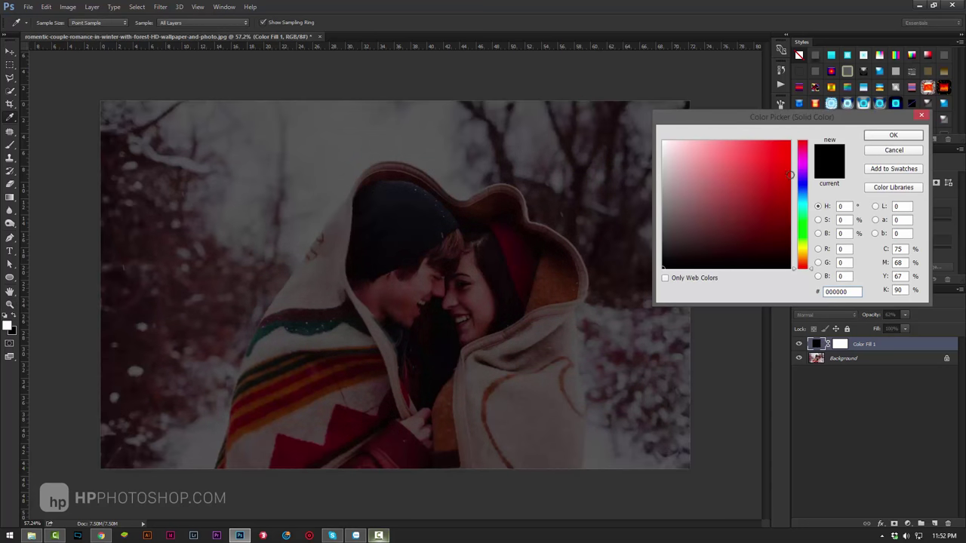
pyautogui.click(879, 136)
pyautogui.press('z')
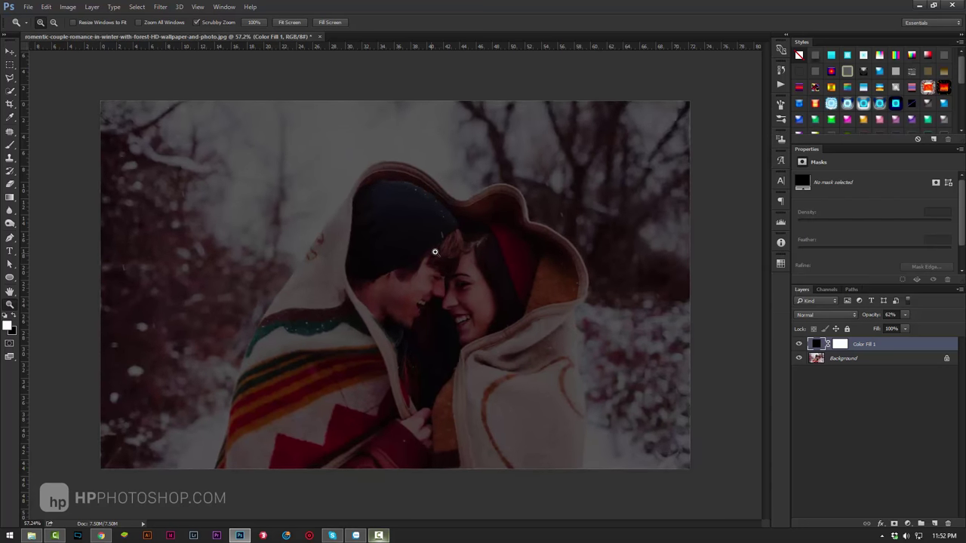
pyautogui.moveTo(431, 254); pyautogui.dragTo(420, 264)
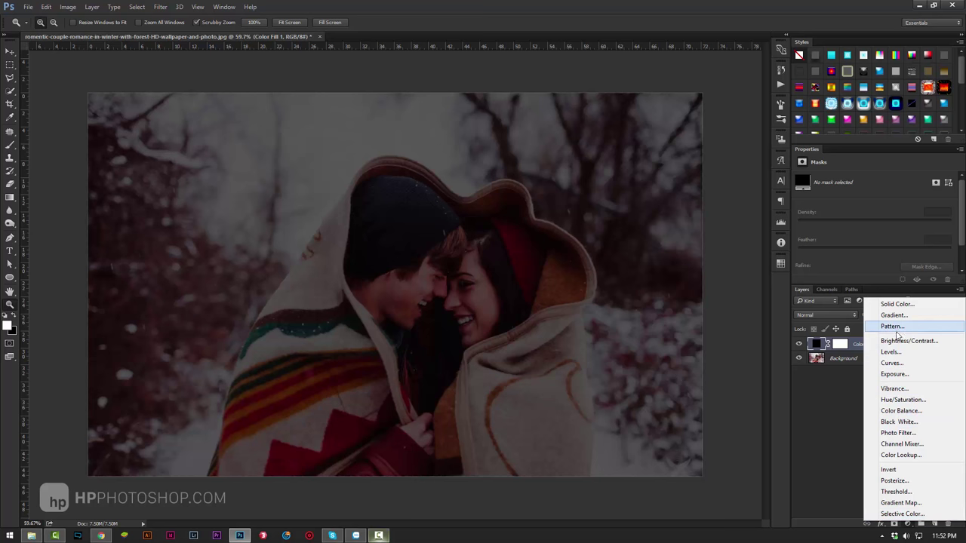
# Step: Try a diagonal-line Pattern fill layer, then cancel it
pyautogui.press('Escape')
pyautogui.click(908, 523)
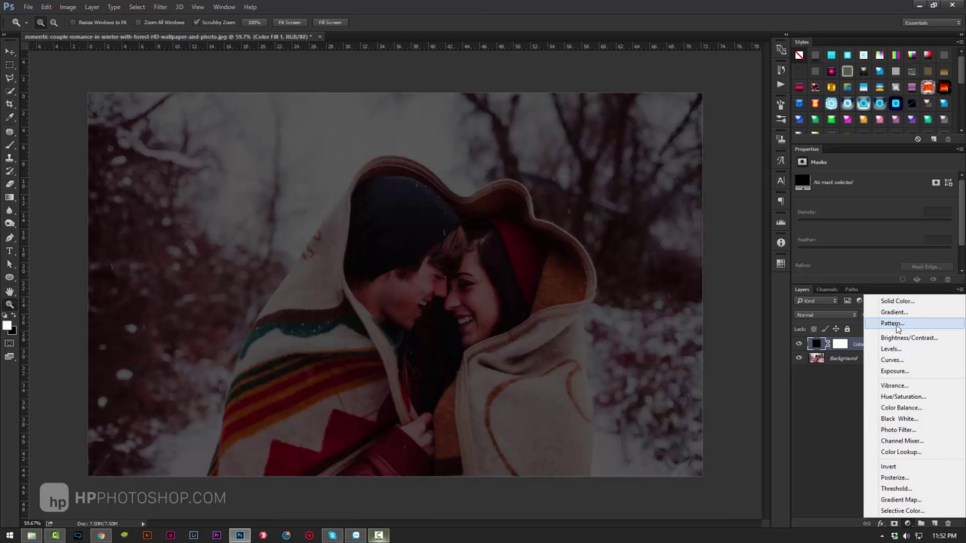
pyautogui.click(891, 323)
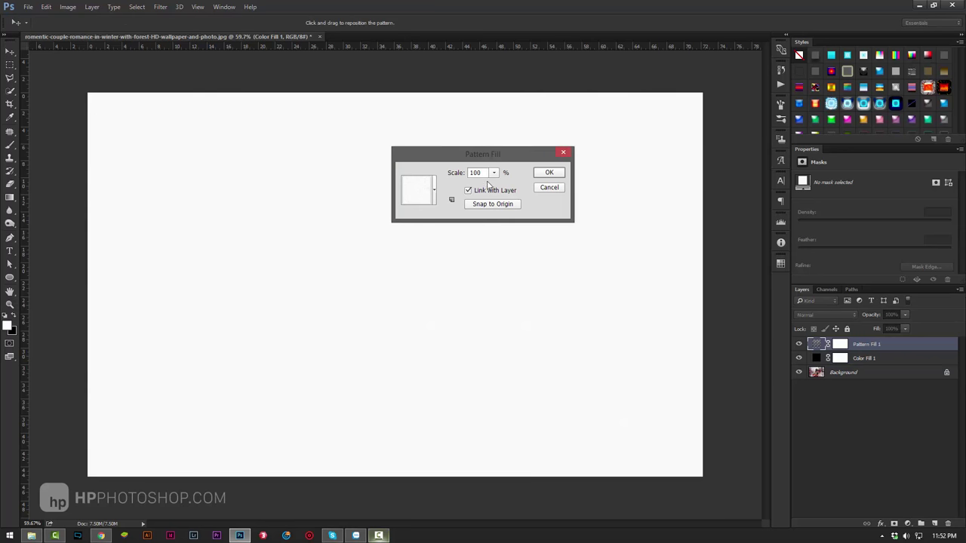
pyautogui.click(434, 190)
pyautogui.click(370, 224)
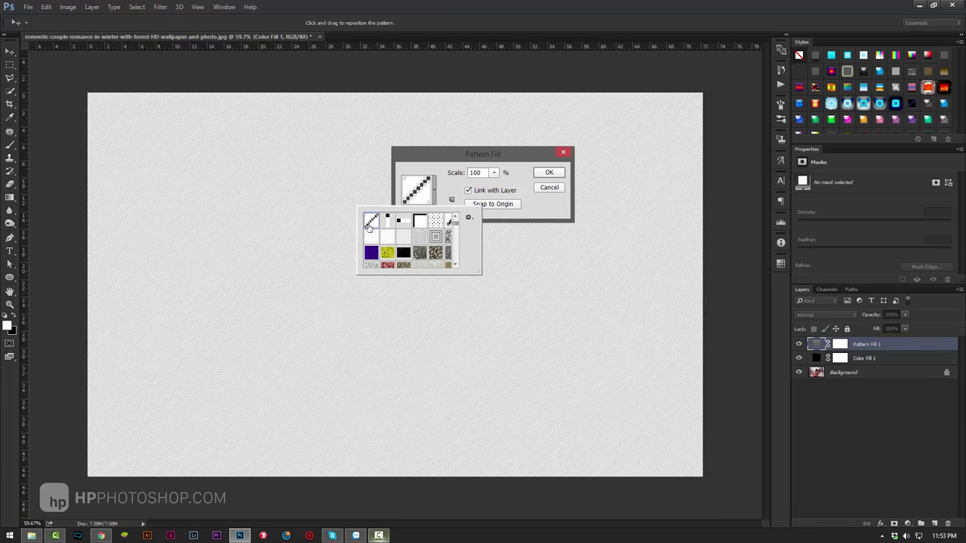
pyautogui.moveTo(456, 226); pyautogui.dragTo(457, 266)
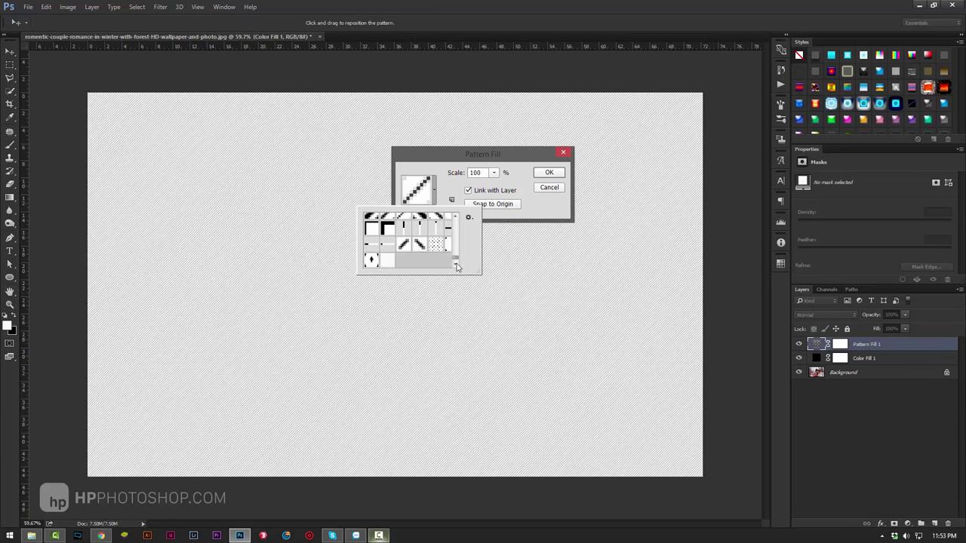
pyautogui.click(546, 205)
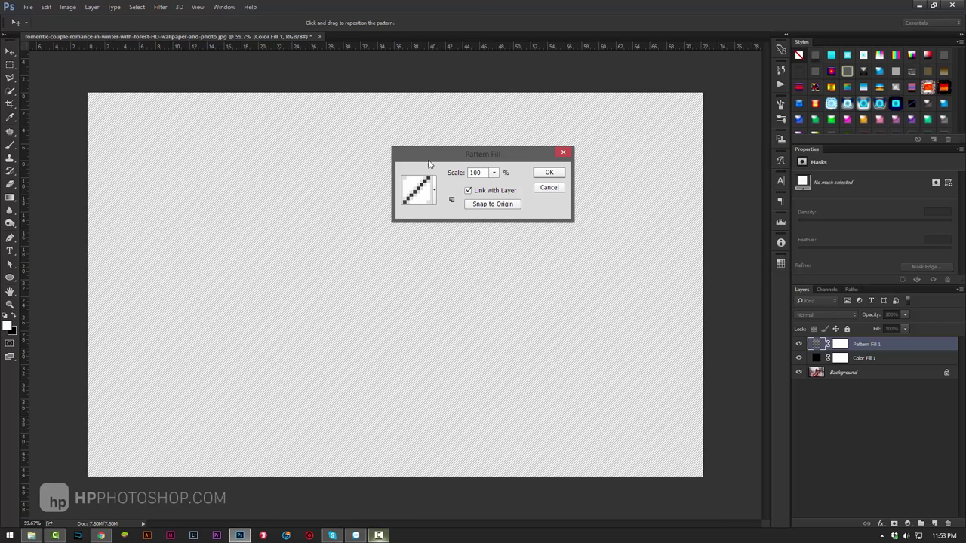
pyautogui.click(494, 173)
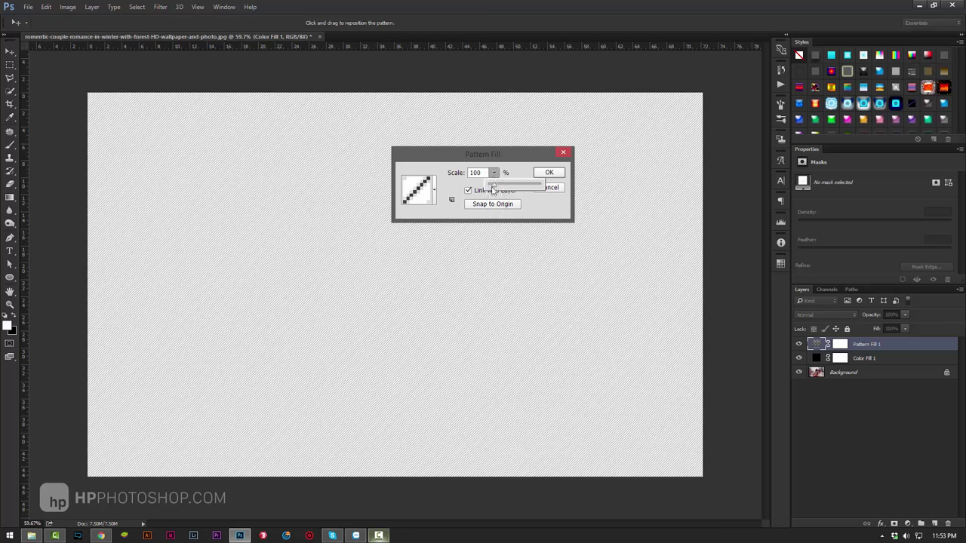
pyautogui.click(551, 187)
# Step: Add a new Pattern fill layer, settling on the diagonal line pattern after trying others
pyautogui.click(908, 525)
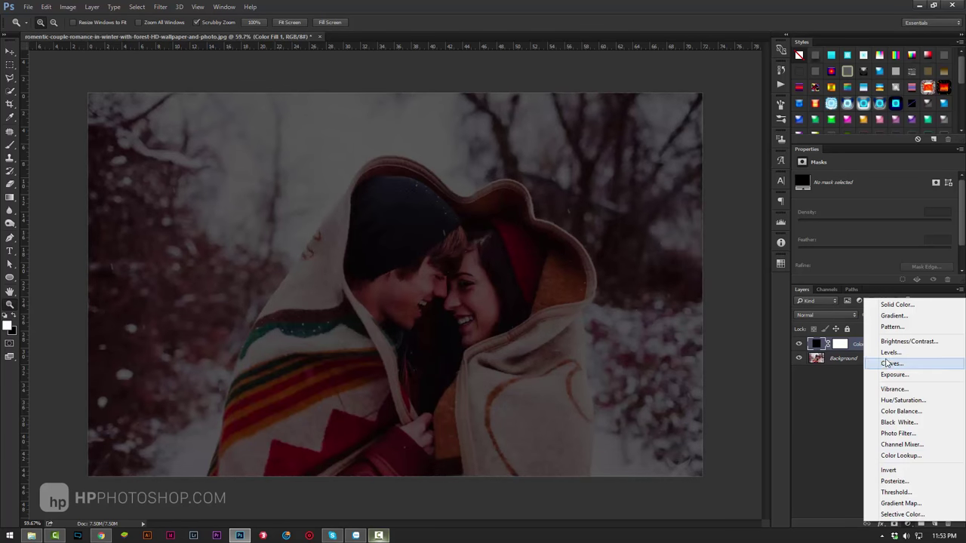
pyautogui.click(881, 328)
pyautogui.click(433, 191)
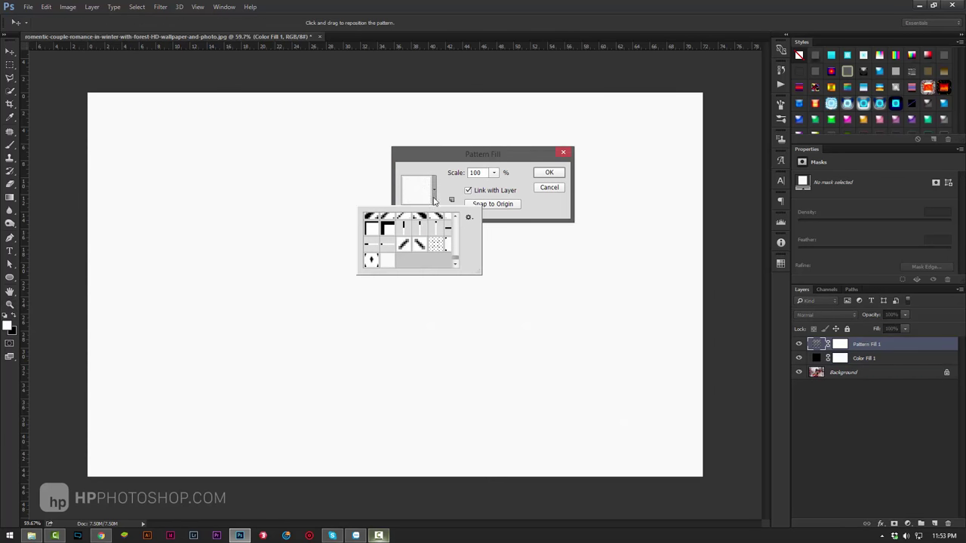
pyautogui.scroll(-3, 423, 249)
pyautogui.scroll(5, 457, 260)
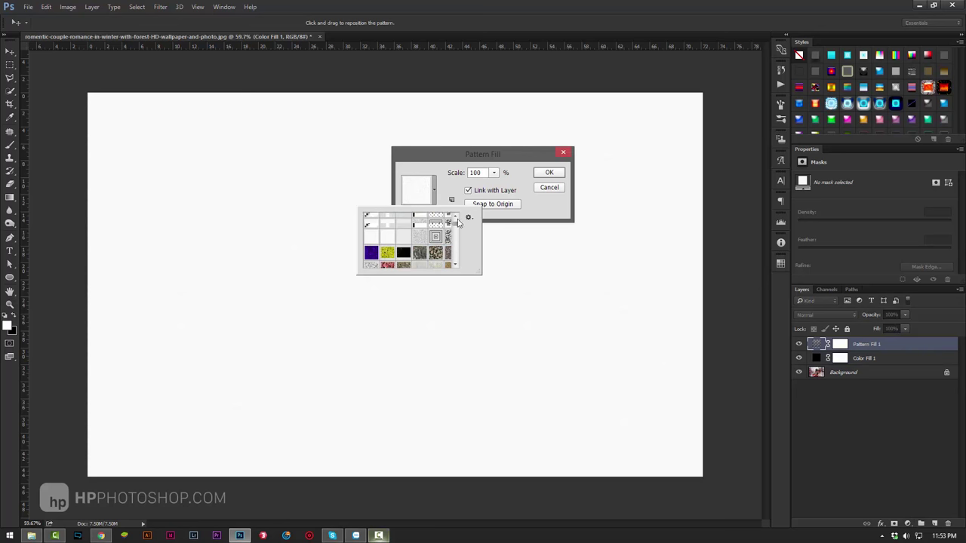
pyautogui.click(371, 221)
pyautogui.click(388, 221)
pyautogui.click(403, 221)
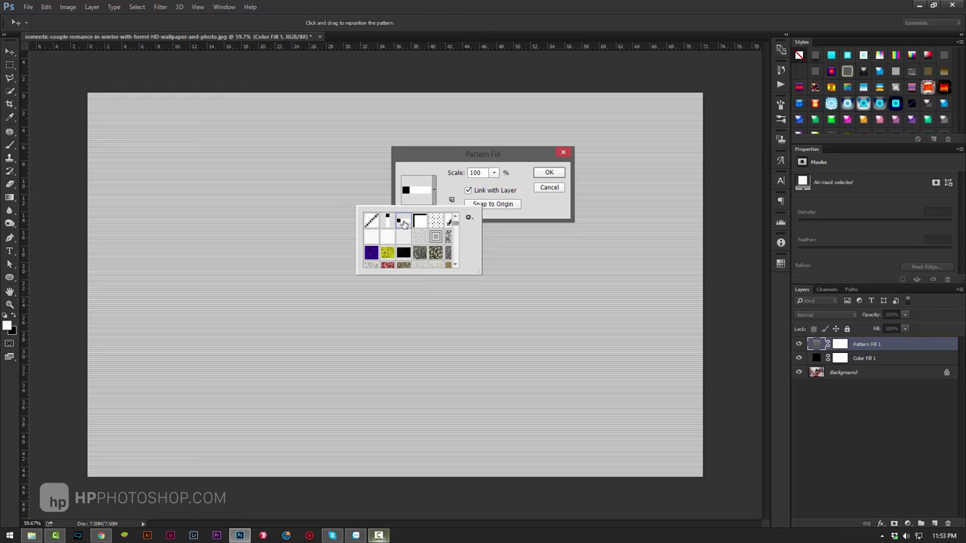
pyautogui.click(436, 221)
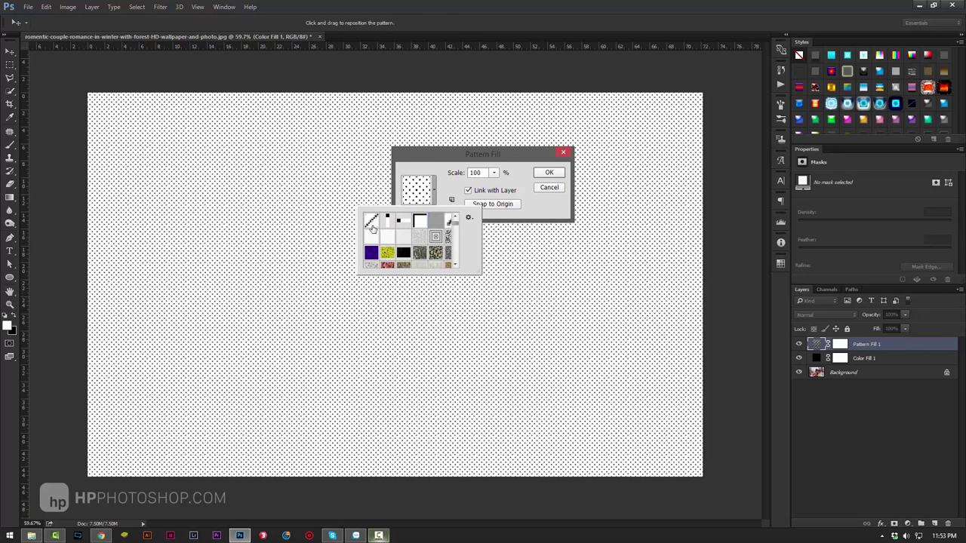
pyautogui.click(371, 221)
pyautogui.click(533, 209)
# Step: Set the pattern scale to 209% and confirm the pattern fill
pyautogui.click(494, 172)
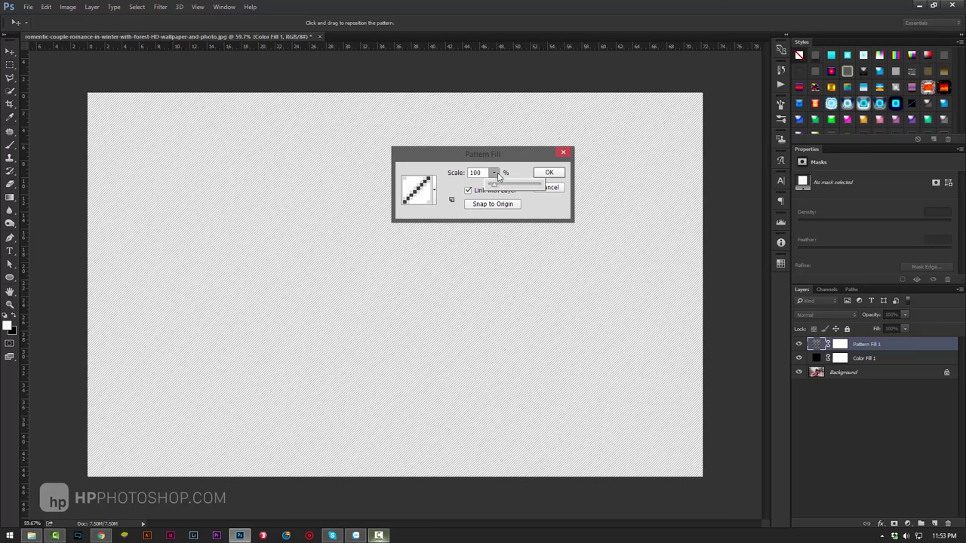
pyautogui.moveTo(490, 185); pyautogui.dragTo(501, 189)
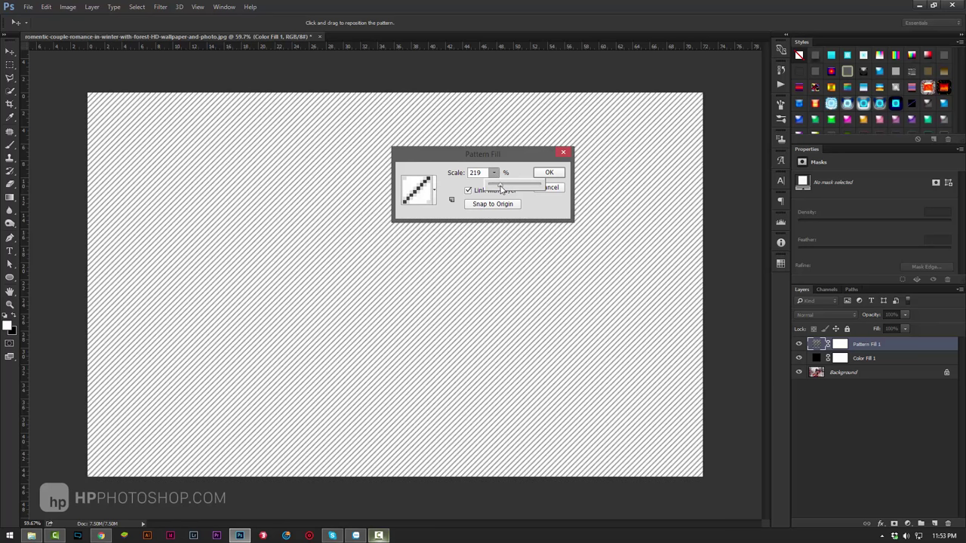
pyautogui.moveTo(500, 187); pyautogui.dragTo(498, 188)
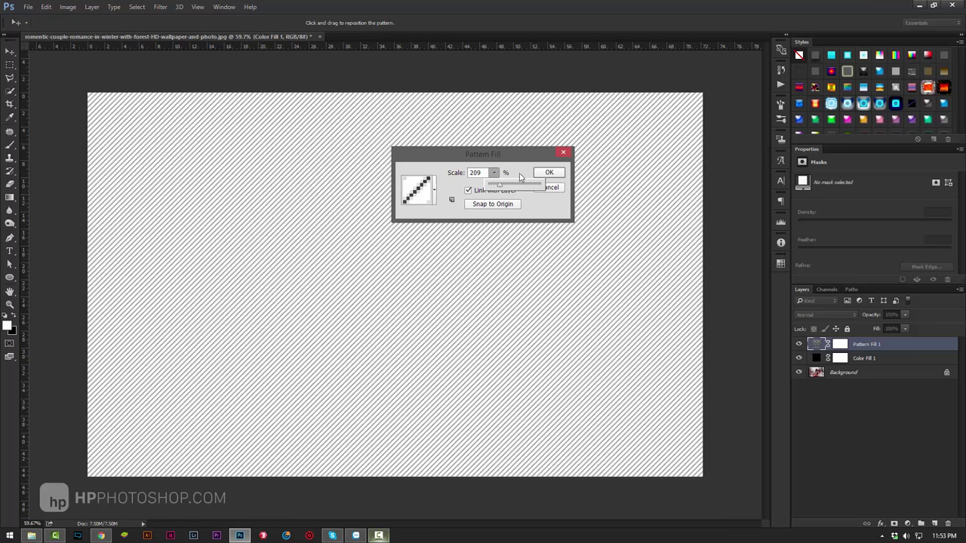
pyautogui.click(528, 177)
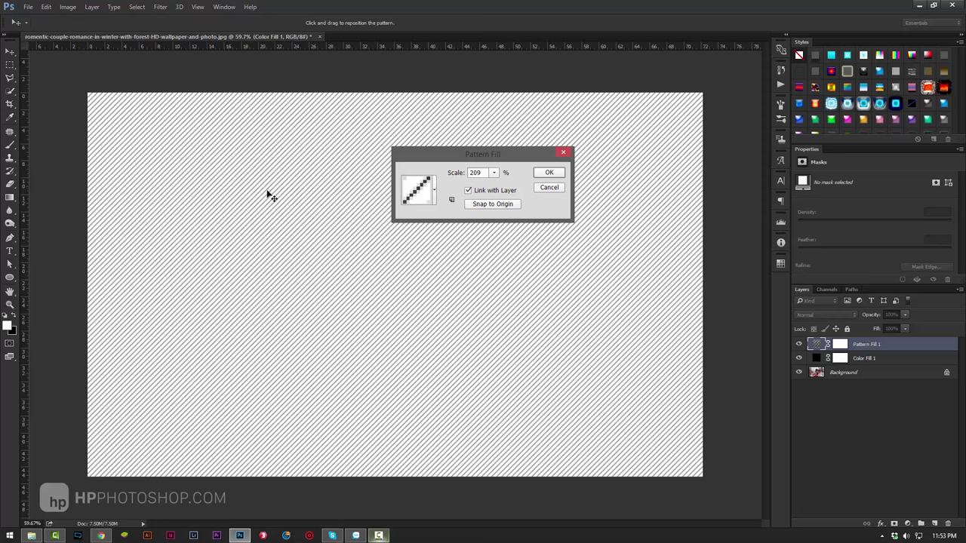
pyautogui.click(550, 174)
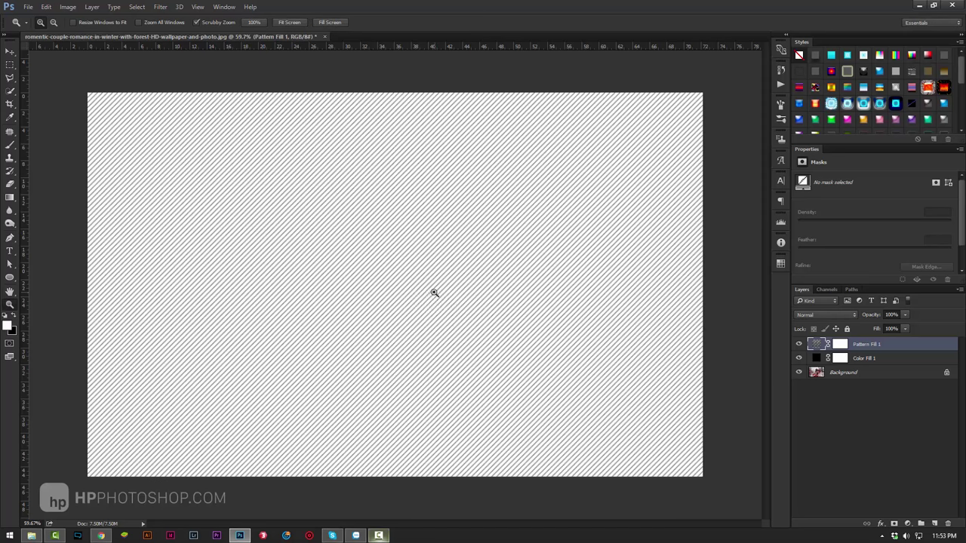
# Step: Set Pattern Fill 1's blend mode to Multiply, then switch it to Screen
pyautogui.moveTo(432, 292); pyautogui.dragTo(505, 293)
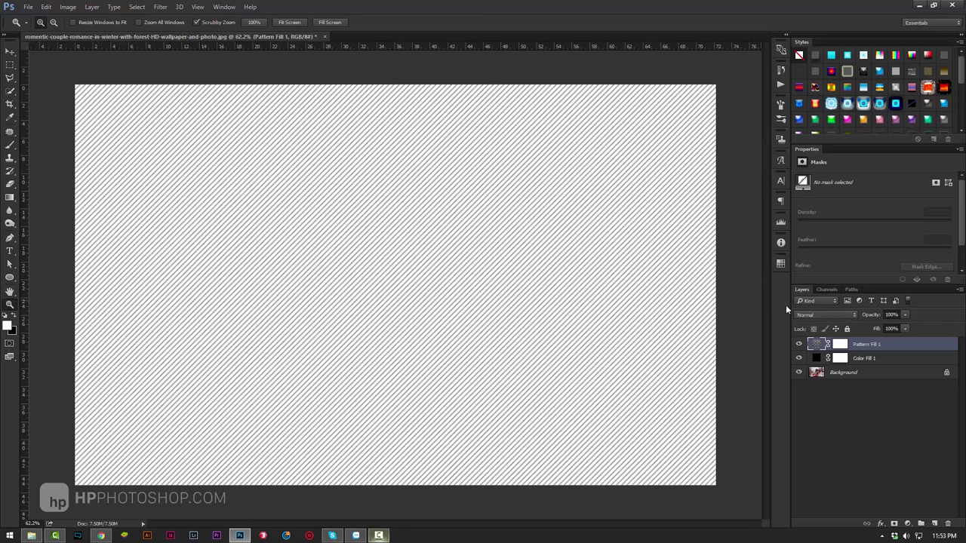
pyautogui.click(826, 315)
pyautogui.click(823, 352)
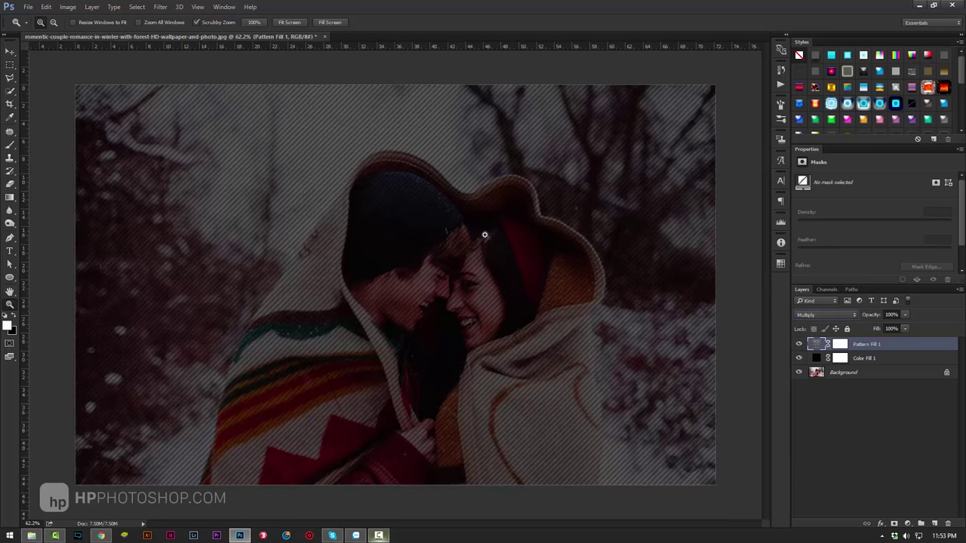
pyautogui.click(819, 316)
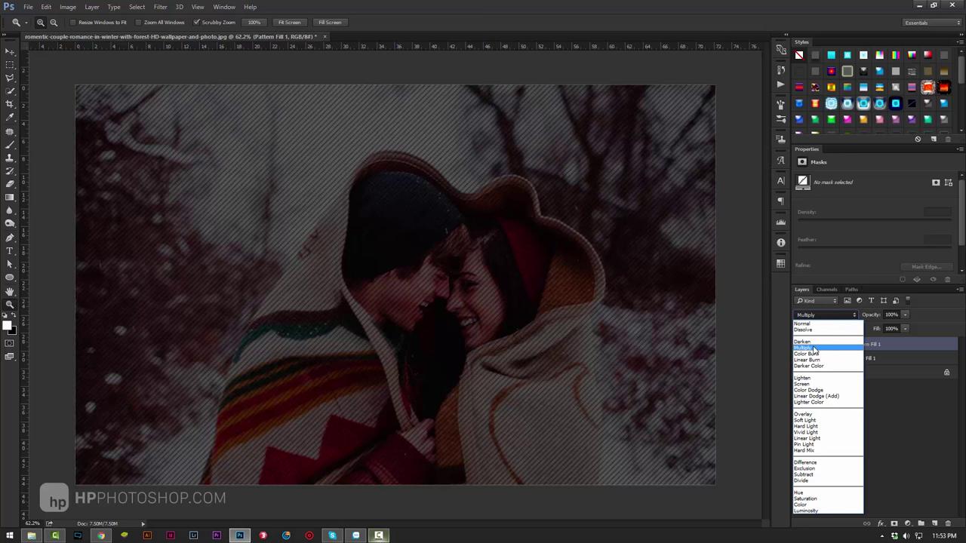
pyautogui.click(905, 392)
pyautogui.click(823, 316)
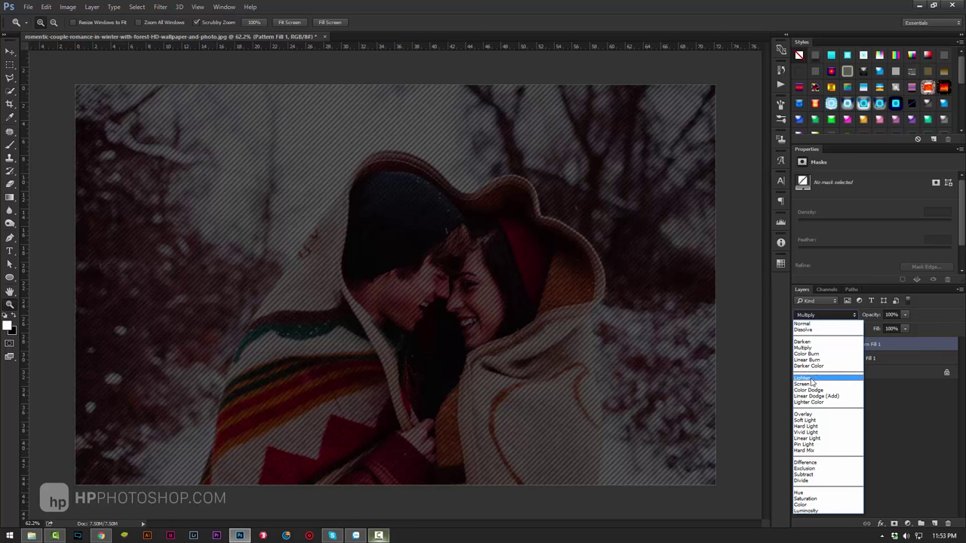
pyautogui.press('Return')
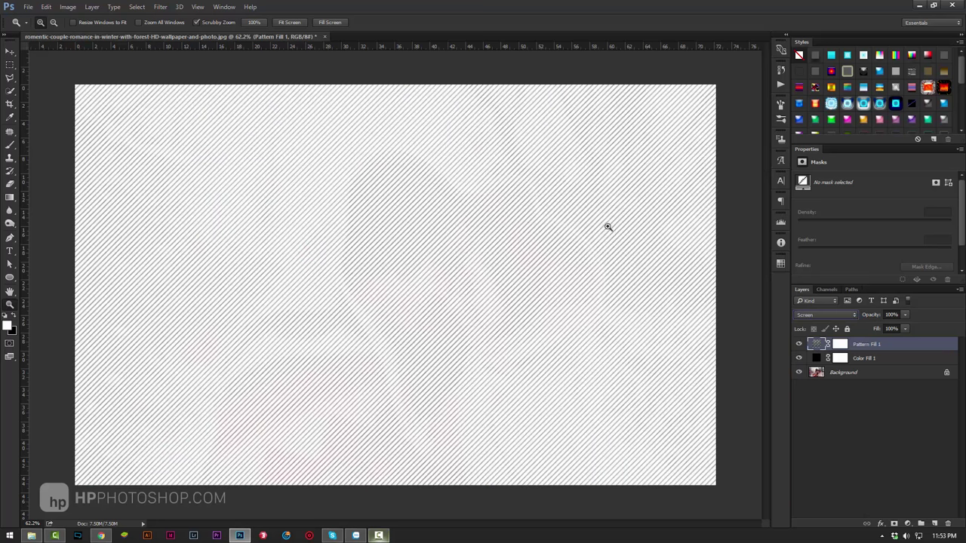
# Step: Try a white Color Fill 1 and lower the stripe layer's opacity to 34%
pyautogui.doubleClick(819, 359)
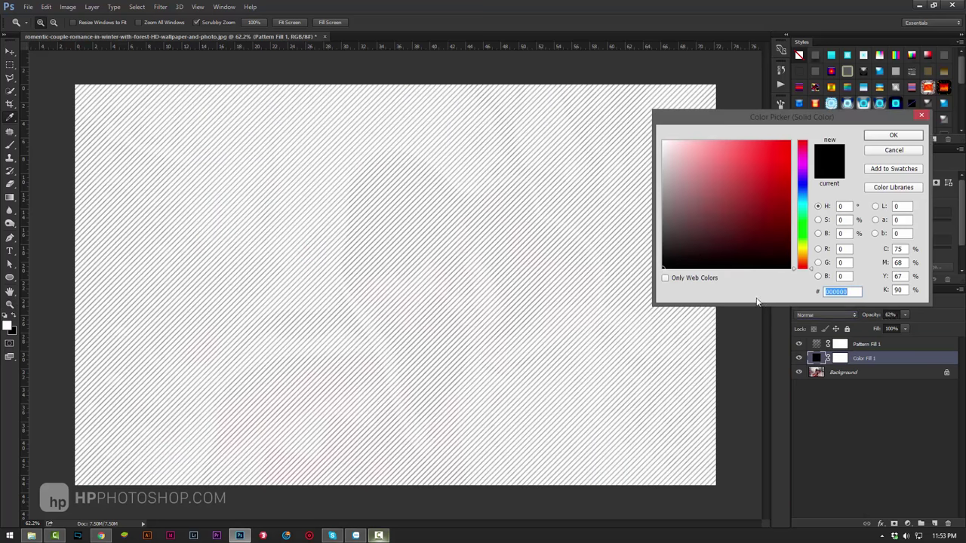
pyautogui.click(640, 124)
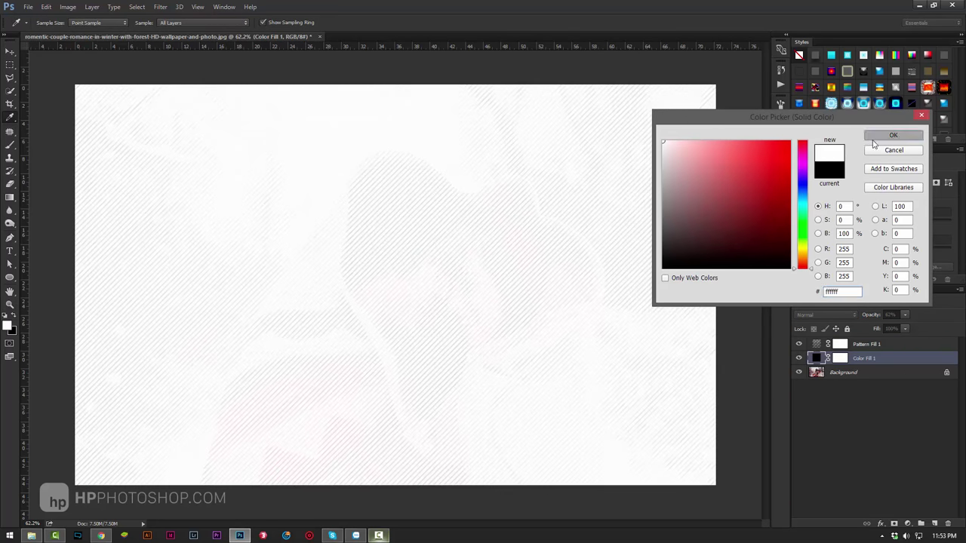
pyautogui.click(892, 135)
pyautogui.click(867, 344)
pyautogui.click(862, 319)
pyautogui.moveTo(861, 319); pyautogui.dragTo(838, 319)
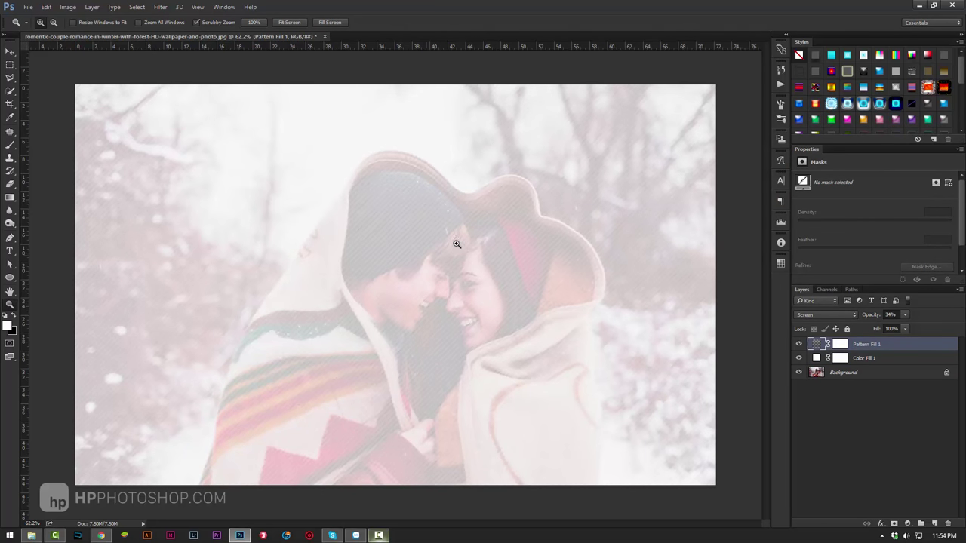
pyautogui.click(892, 358)
pyautogui.moveTo(870, 318)
pyautogui.mouseDown()
pyautogui.moveTo(858, 320)
pyautogui.moveTo(874, 315)
pyautogui.mouseUp()
pyautogui.click(873, 346)
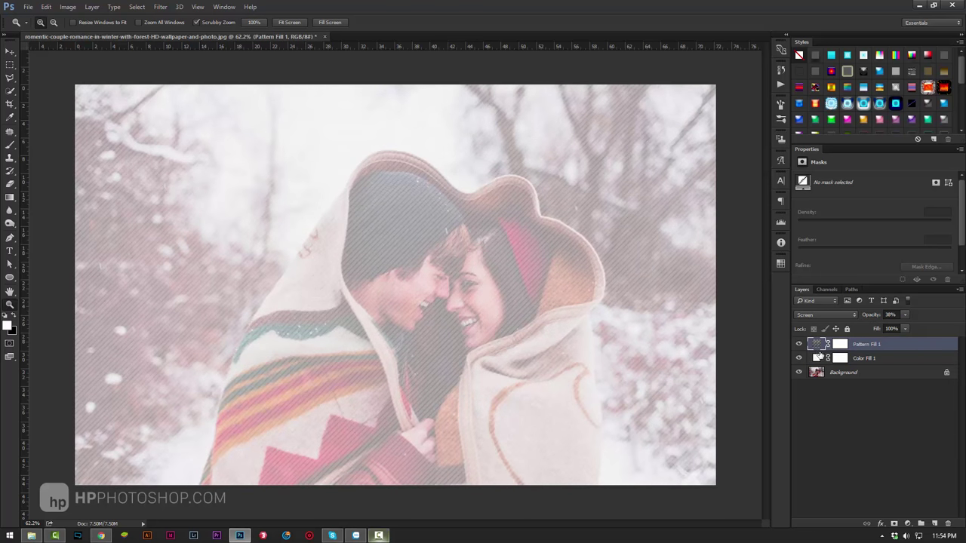
# Step: Restore Color Fill 1 to black and raise its opacity to darken the photo
pyautogui.doubleClick(815, 360)
pyautogui.click(523, 310)
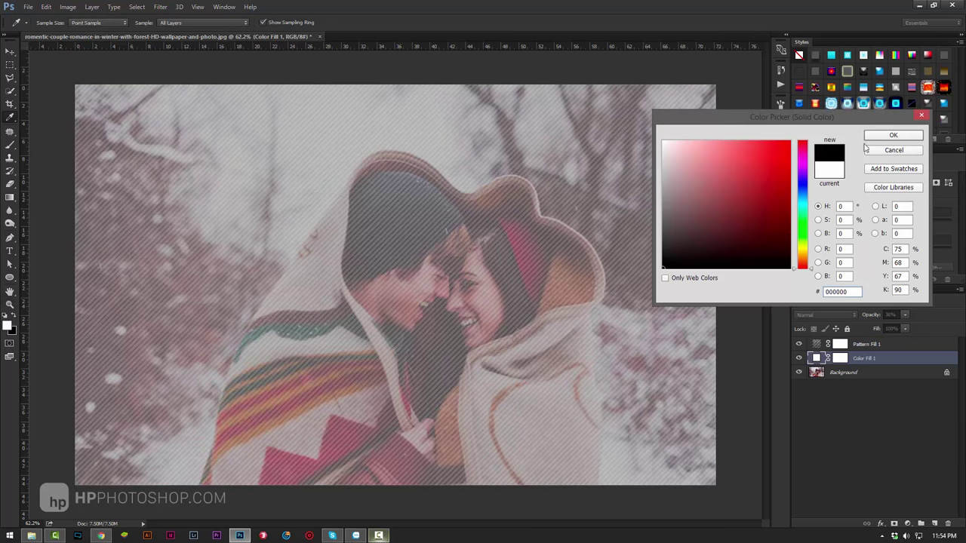
pyautogui.click(894, 136)
pyautogui.moveTo(869, 316); pyautogui.dragTo(878, 317)
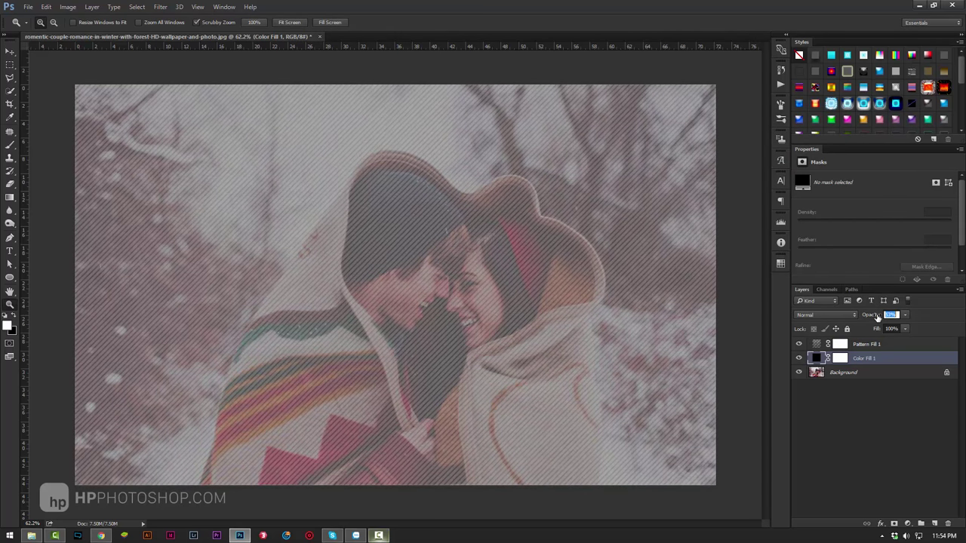
# Step: Set Pattern Fill 1 to Multiply blending at 66% opacity
pyautogui.click(860, 344)
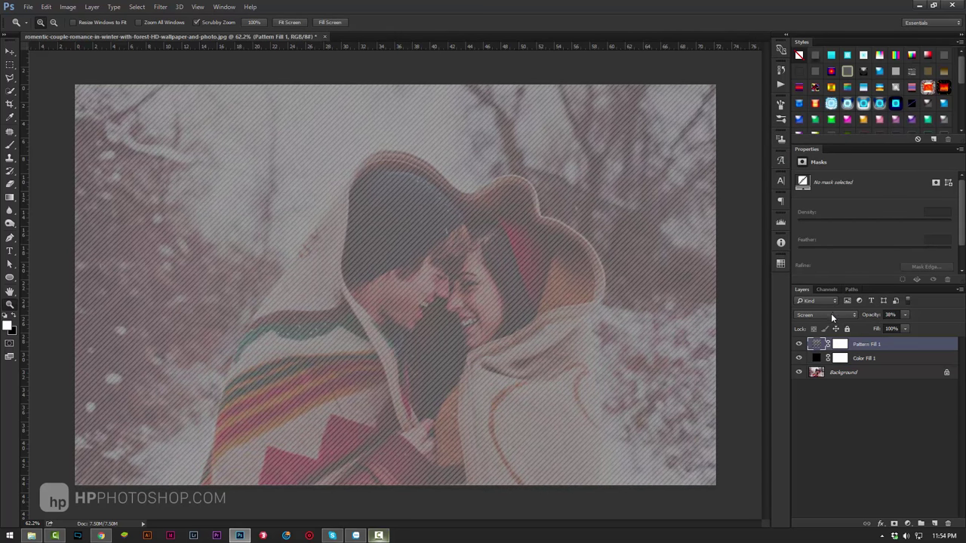
pyautogui.click(830, 314)
pyautogui.click(811, 348)
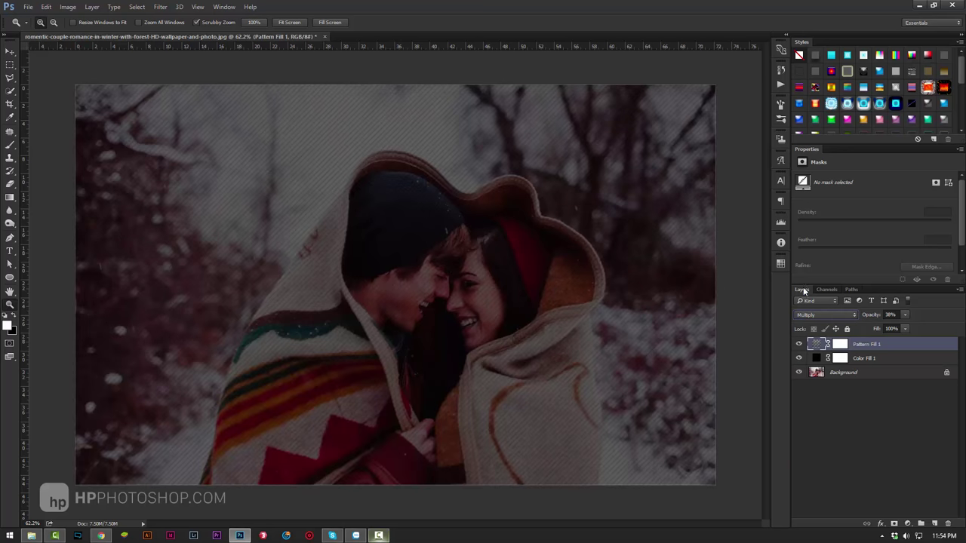
pyautogui.moveTo(879, 320); pyautogui.dragTo(880, 318)
pyautogui.press('Return')
# Step: Return to the Transparent Textures page and set the site's base colour to a darker green
pyautogui.click(100, 536)
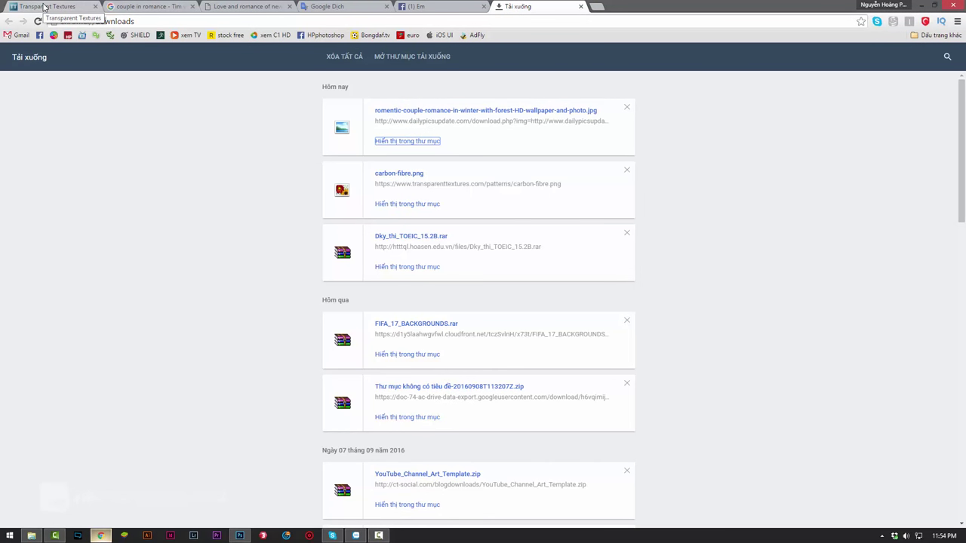
pyautogui.click(44, 7)
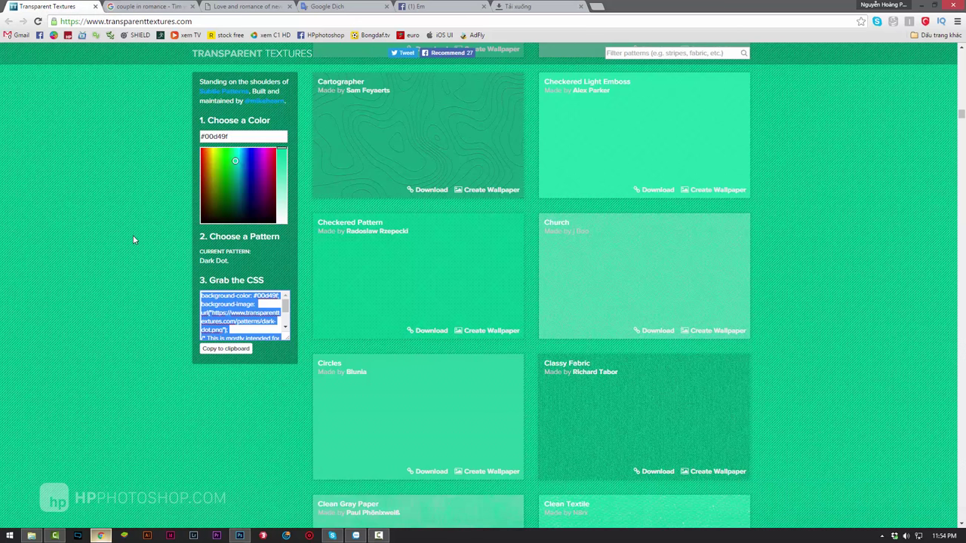
pyautogui.scroll(3, 143, 226)
pyautogui.scroll(7, 158, 227)
pyautogui.scroll(7, 151, 238)
pyautogui.scroll(5, 148, 243)
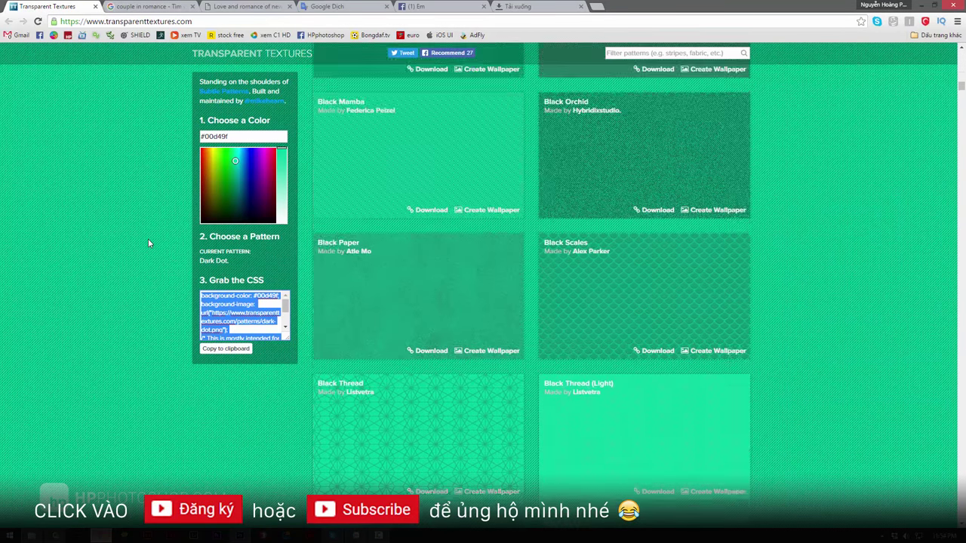
pyautogui.scroll(5, 147, 243)
pyautogui.scroll(5, 148, 243)
pyautogui.scroll(5, 147, 243)
pyautogui.scroll(1, 148, 242)
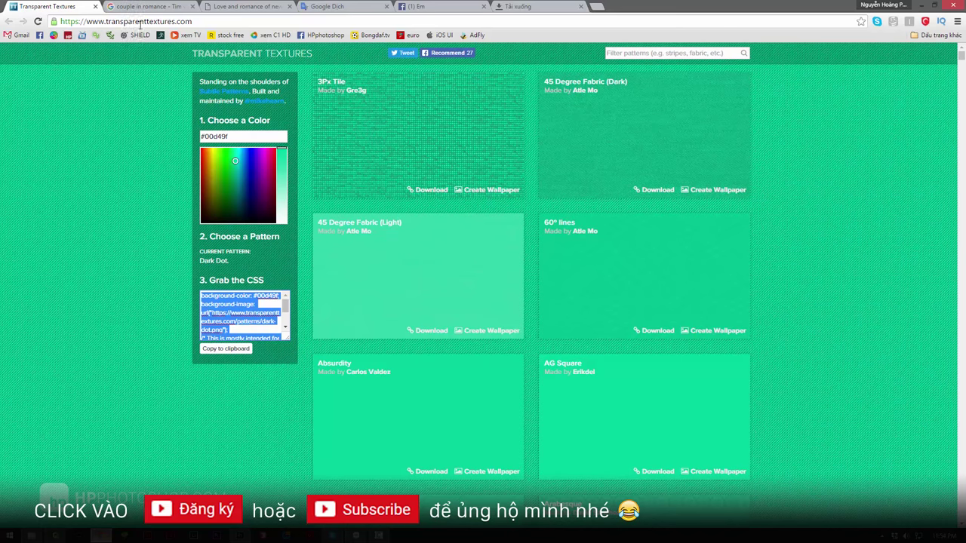
pyautogui.click(368, 322)
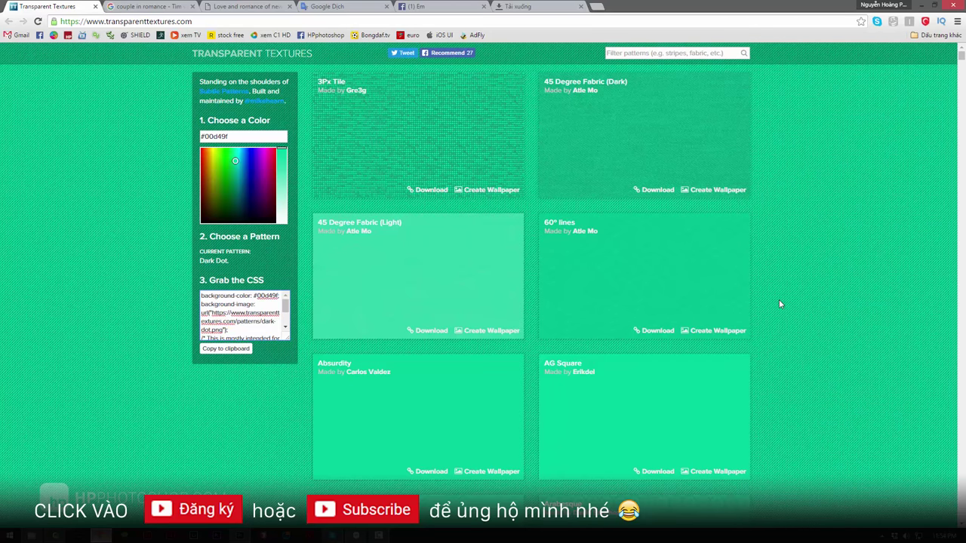
pyautogui.scroll(-5, 782, 295)
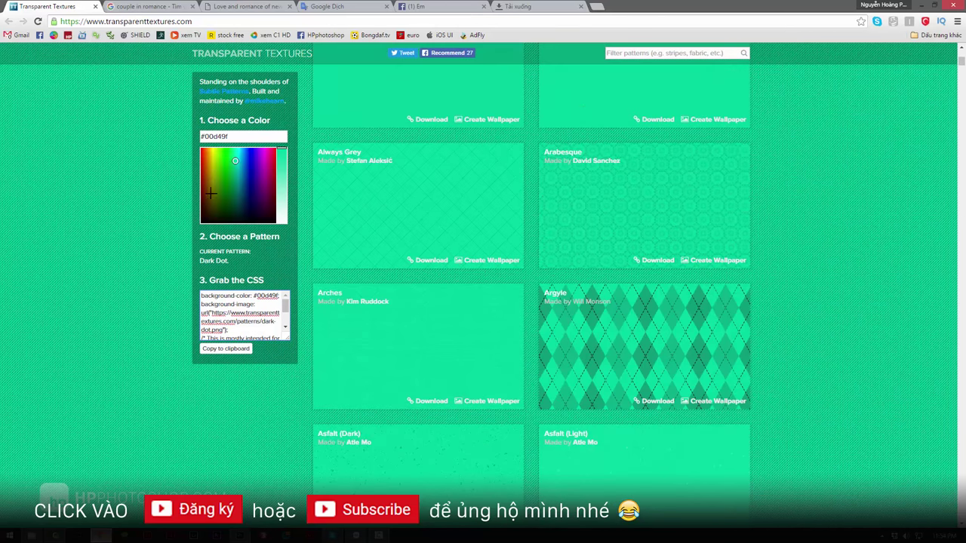
pyautogui.moveTo(230, 173)
pyautogui.mouseDown()
pyautogui.moveTo(252, 179)
pyautogui.moveTo(236, 179)
pyautogui.mouseUp()
# Step: Find the Carbon Fibre tile in the pattern grid and download it as carbon-fibre (1).png
pyautogui.scroll(-2, 848, 232)
pyautogui.scroll(-4, 848, 233)
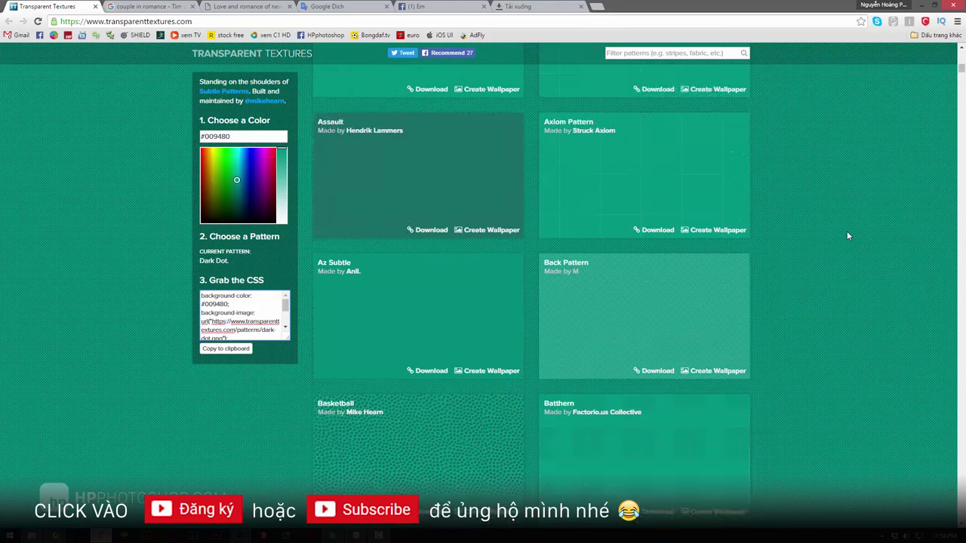
pyautogui.scroll(-4, 848, 234)
pyautogui.scroll(-4, 848, 235)
pyautogui.scroll(-4, 848, 236)
pyautogui.scroll(-1, 847, 236)
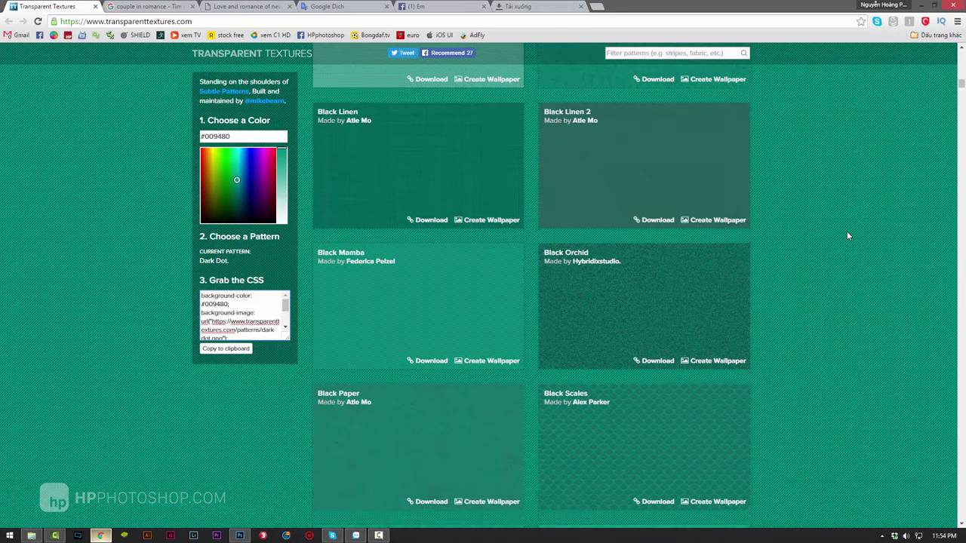
pyautogui.scroll(-3, 847, 236)
pyautogui.scroll(-1, 847, 237)
pyautogui.scroll(-4, 848, 236)
pyautogui.scroll(-4, 845, 237)
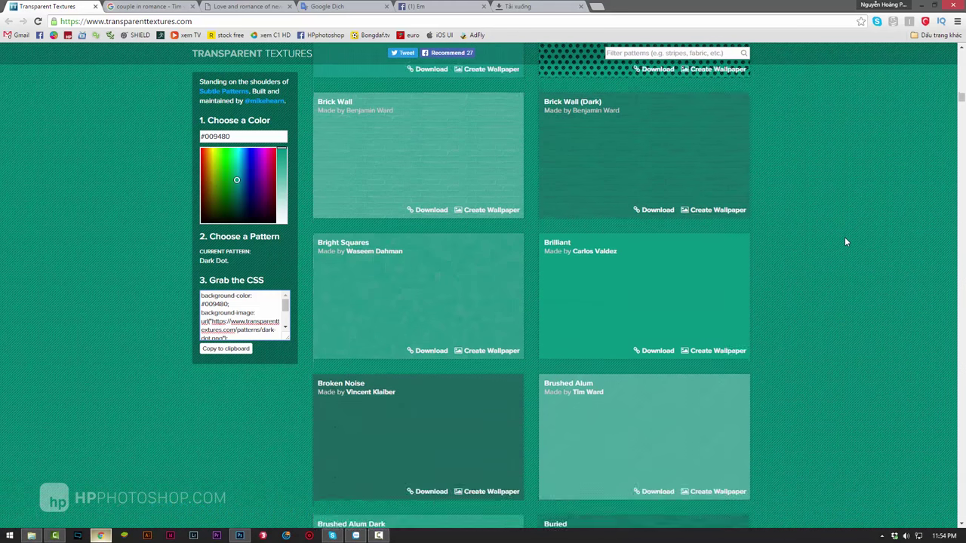
pyautogui.scroll(2, 844, 239)
pyautogui.scroll(2, 844, 240)
pyautogui.scroll(-4, 843, 243)
pyautogui.scroll(-5, 844, 245)
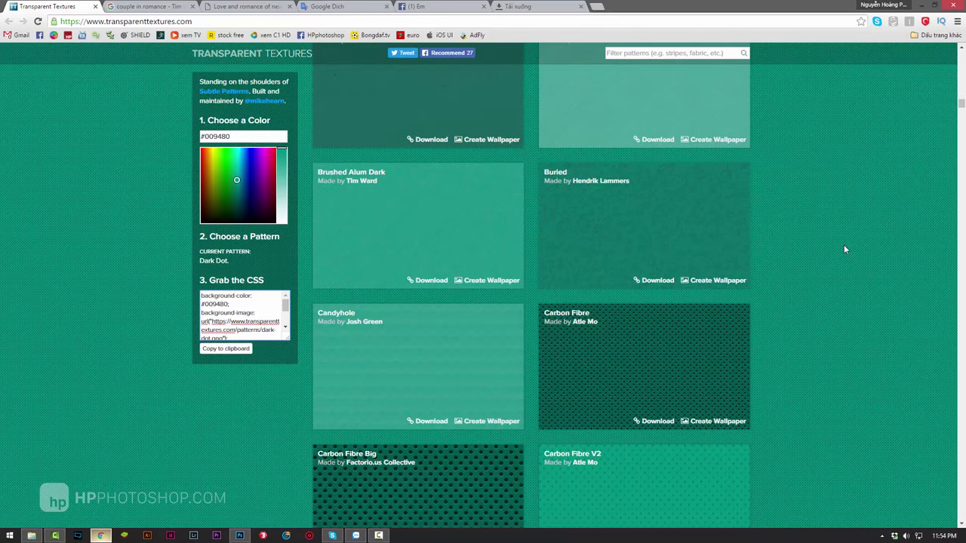
pyautogui.scroll(3, 843, 244)
pyautogui.scroll(-5, 843, 244)
pyautogui.scroll(-3, 844, 244)
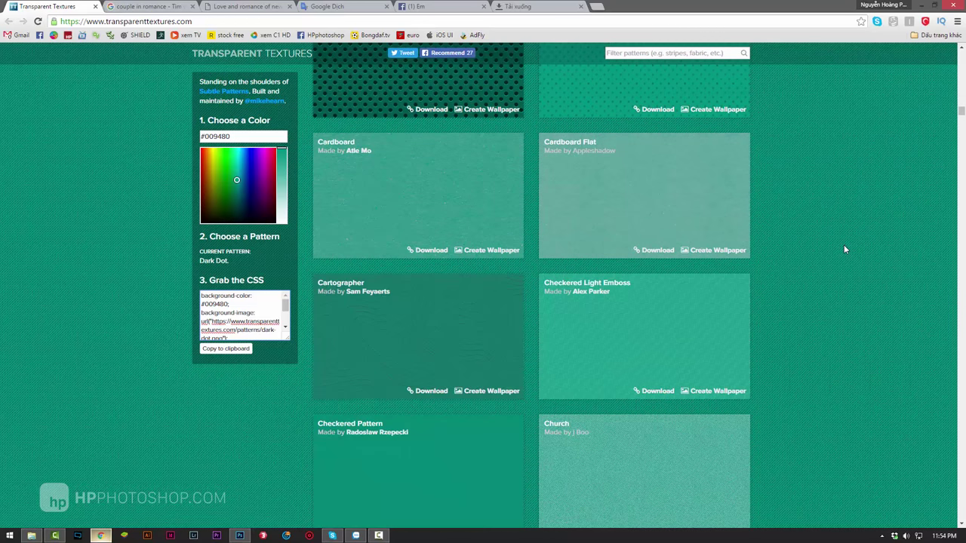
pyautogui.scroll(3, 844, 245)
pyautogui.scroll(1, 844, 244)
pyautogui.scroll(1, 838, 245)
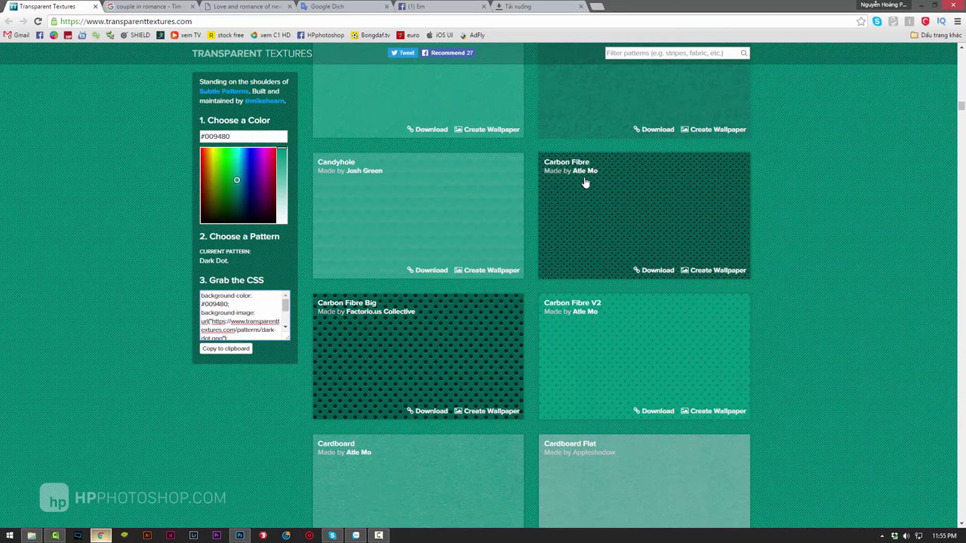
pyautogui.click(658, 270)
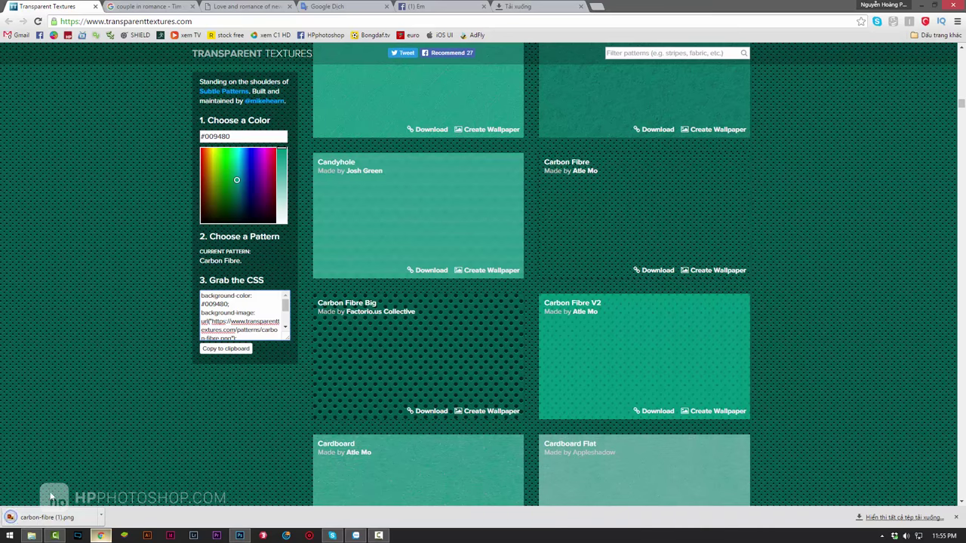
# Step: Open carbon-fibre (1).png in Photoshop as its own document and zoom in to inspect it
pyautogui.moveTo(53, 517)
pyautogui.mouseDown()
pyautogui.moveTo(250, 514)
pyautogui.moveTo(259, 487)
pyautogui.mouseUp()
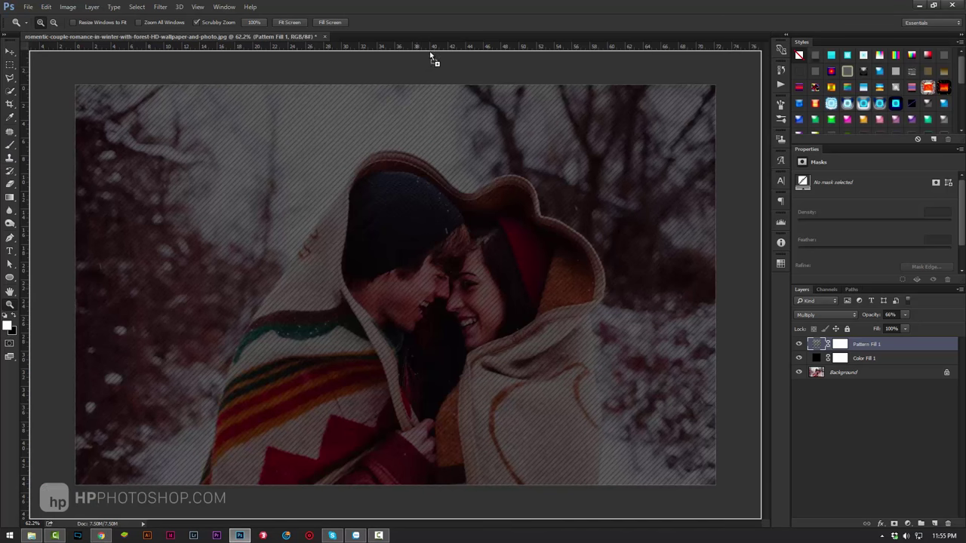
pyautogui.moveTo(453, 34); pyautogui.dragTo(454, 35)
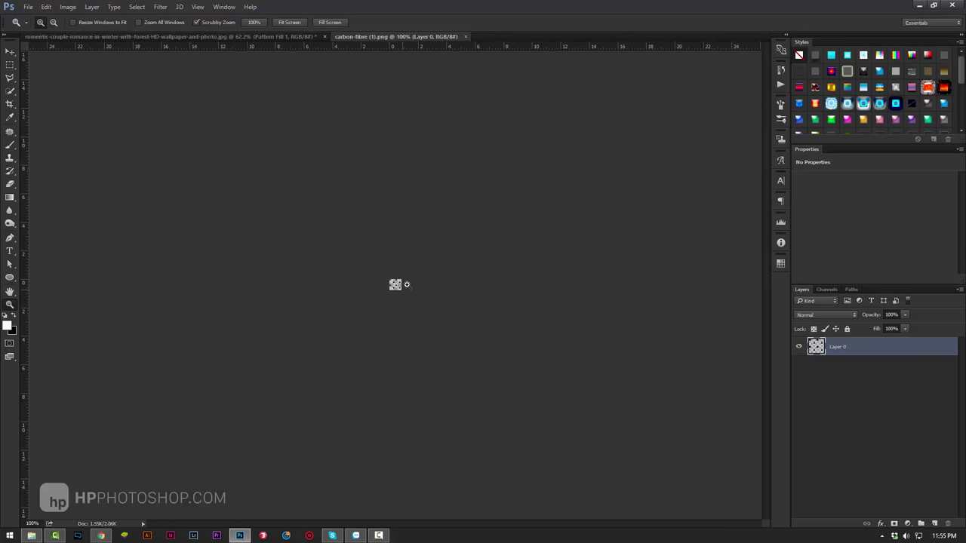
pyautogui.moveTo(403, 284)
pyautogui.mouseDown()
pyautogui.moveTo(469, 282)
pyautogui.moveTo(320, 298)
pyautogui.mouseUp()
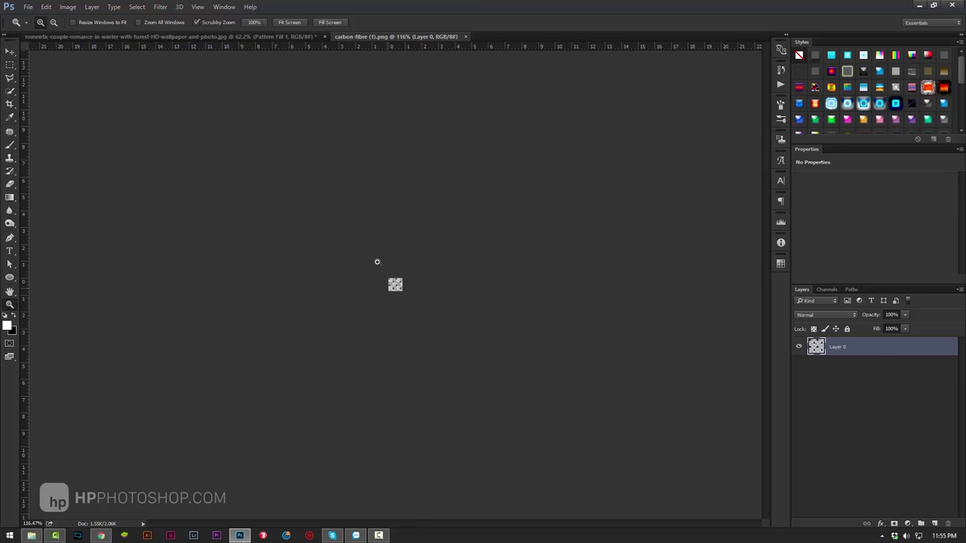
pyautogui.moveTo(391, 278); pyautogui.dragTo(355, 226)
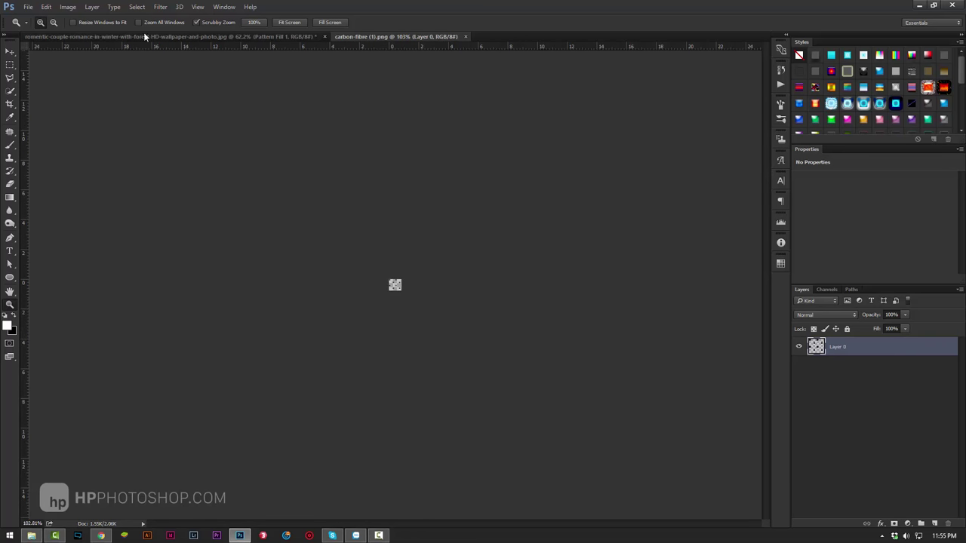
# Step: Define the carbon-fibre image as a pattern, then return to the couple photo
pyautogui.click(46, 7)
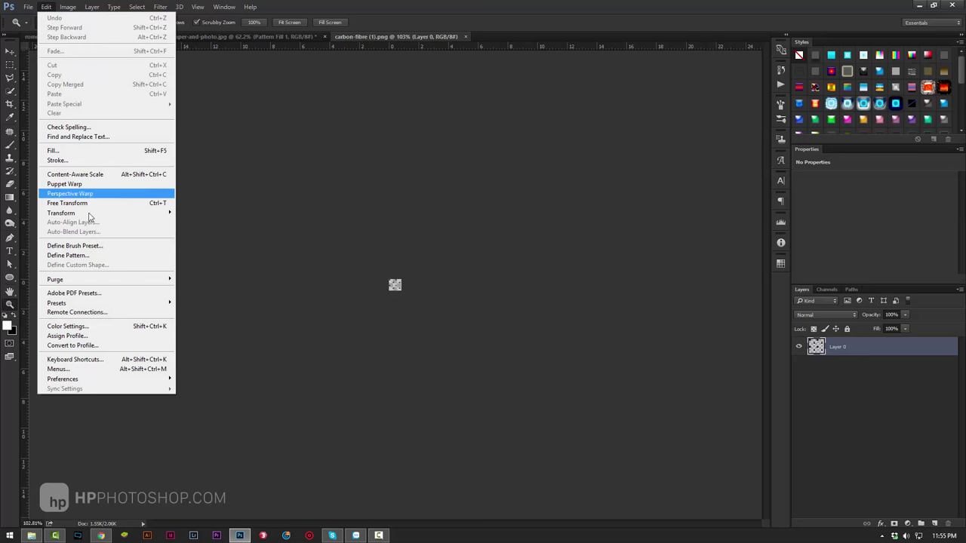
pyautogui.click(89, 256)
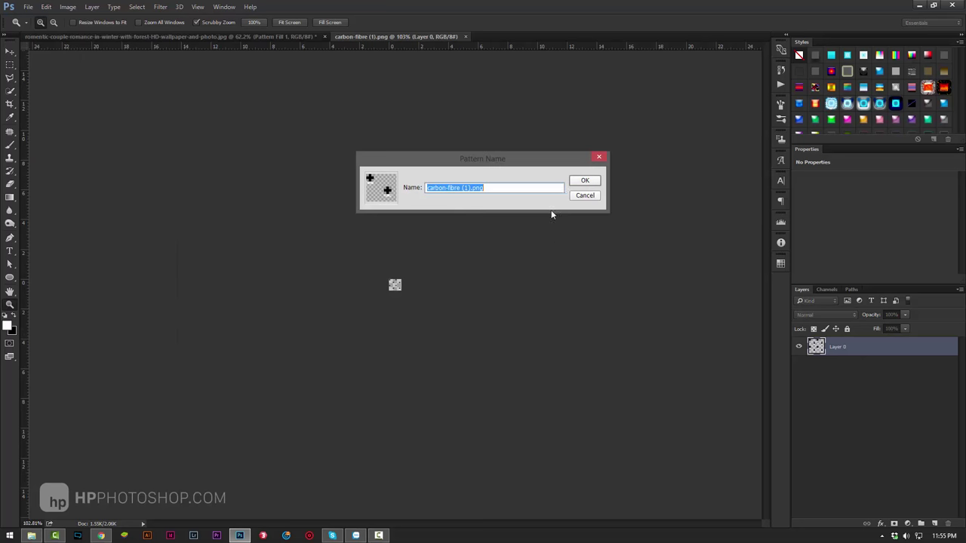
pyautogui.click(585, 183)
pyautogui.click(182, 40)
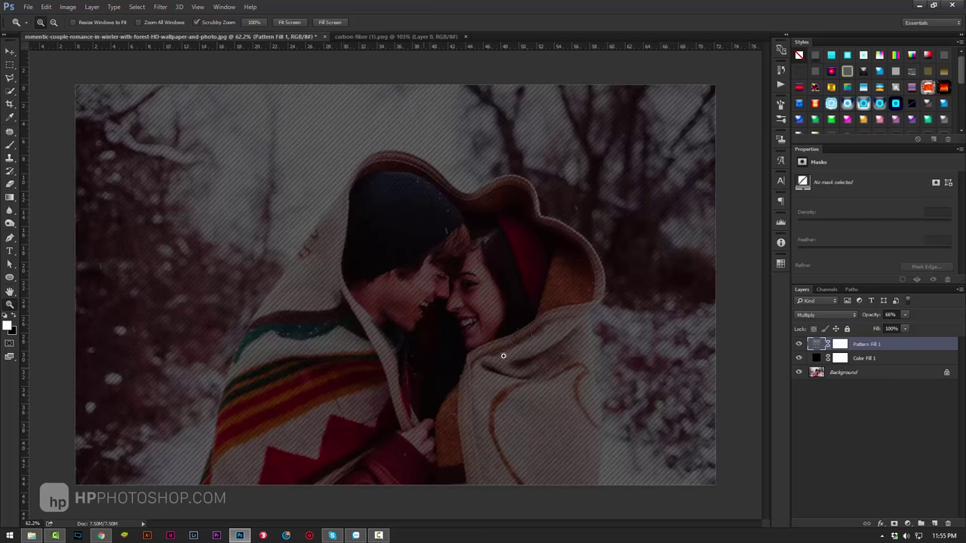
pyautogui.doubleClick(823, 345)
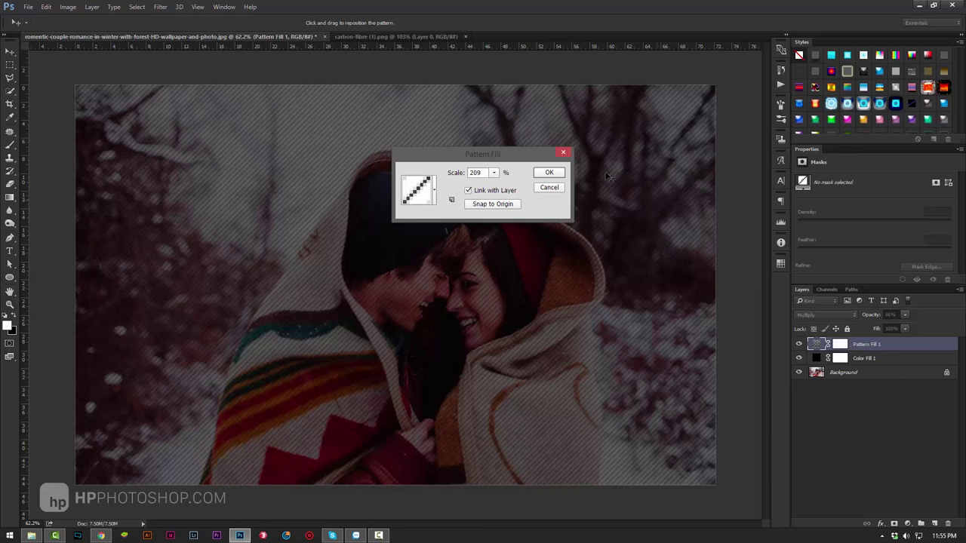
pyautogui.click(440, 190)
pyautogui.moveTo(456, 224); pyautogui.dragTo(462, 273)
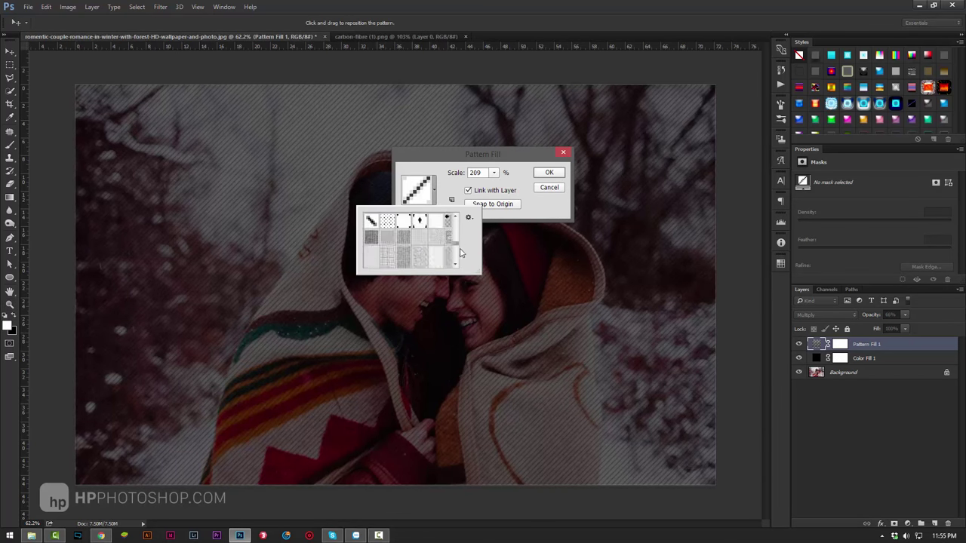
pyautogui.click(405, 261)
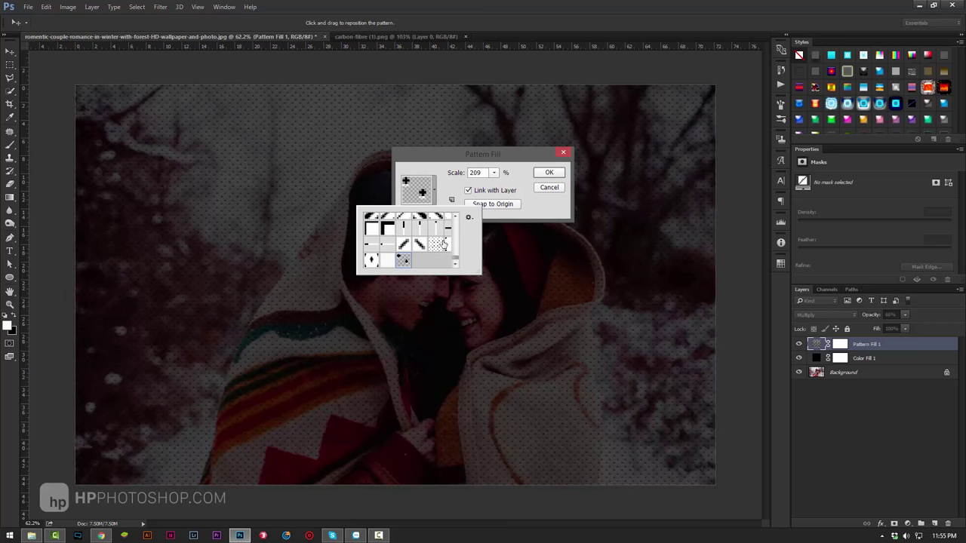
pyautogui.click(411, 247)
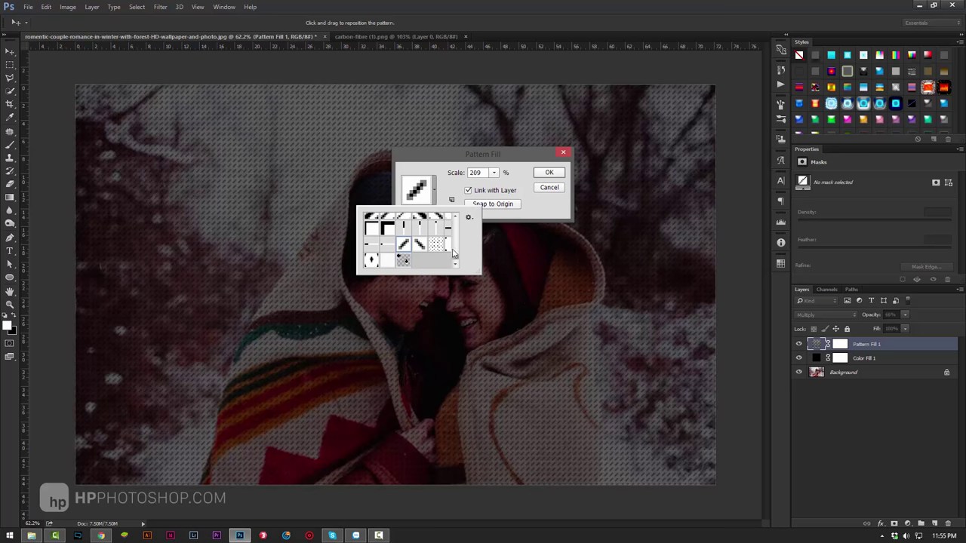
pyautogui.moveTo(456, 261); pyautogui.dragTo(460, 212)
pyautogui.click(372, 221)
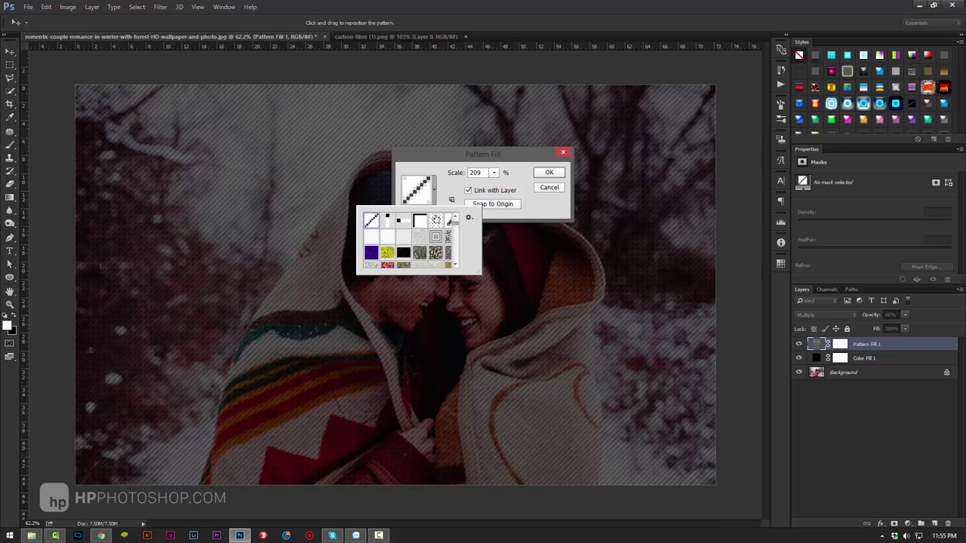
pyautogui.click(501, 217)
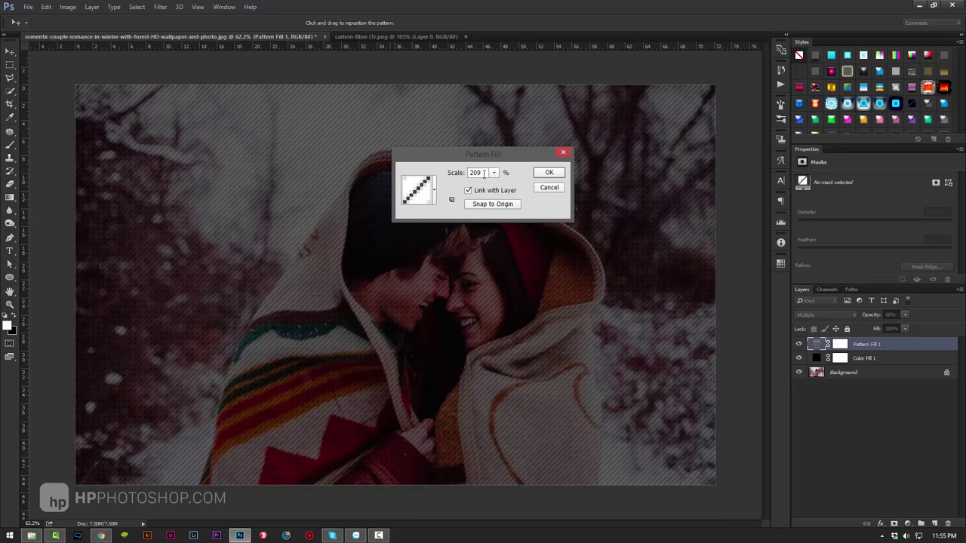
pyautogui.click(549, 172)
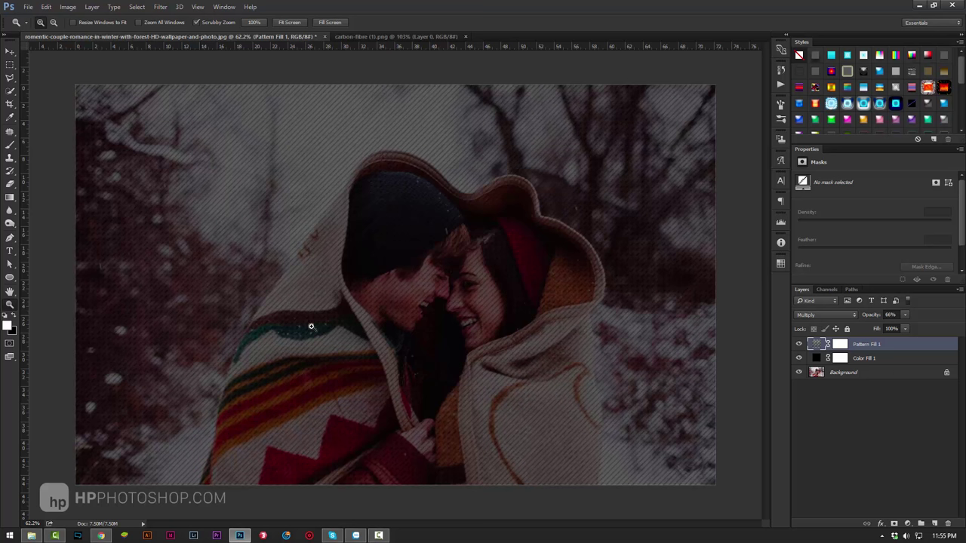
# Step: Draw a paragraph text box spanning the lower part of the photo, set to left alignment
pyautogui.click(10, 252)
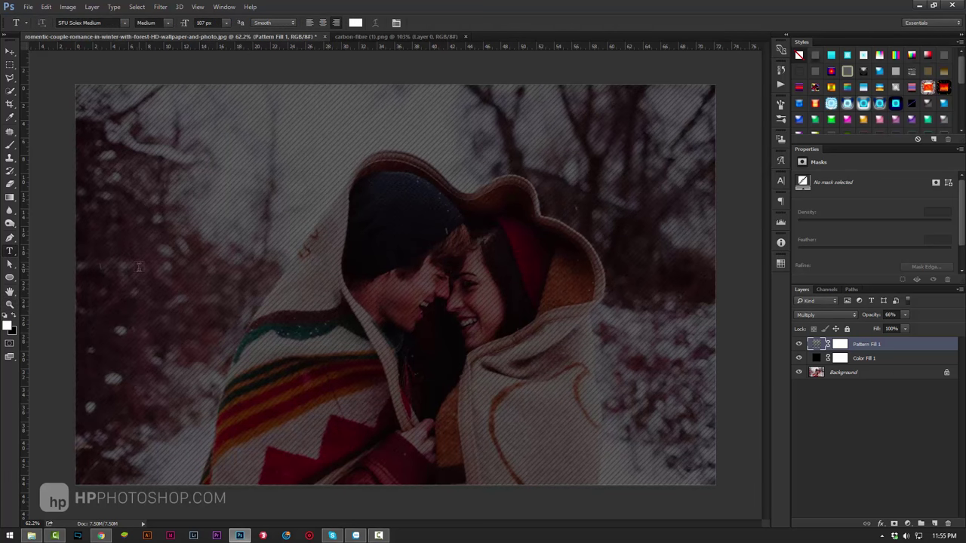
pyautogui.moveTo(111, 312)
pyautogui.mouseDown()
pyautogui.moveTo(687, 449)
pyautogui.moveTo(685, 466)
pyautogui.mouseUp()
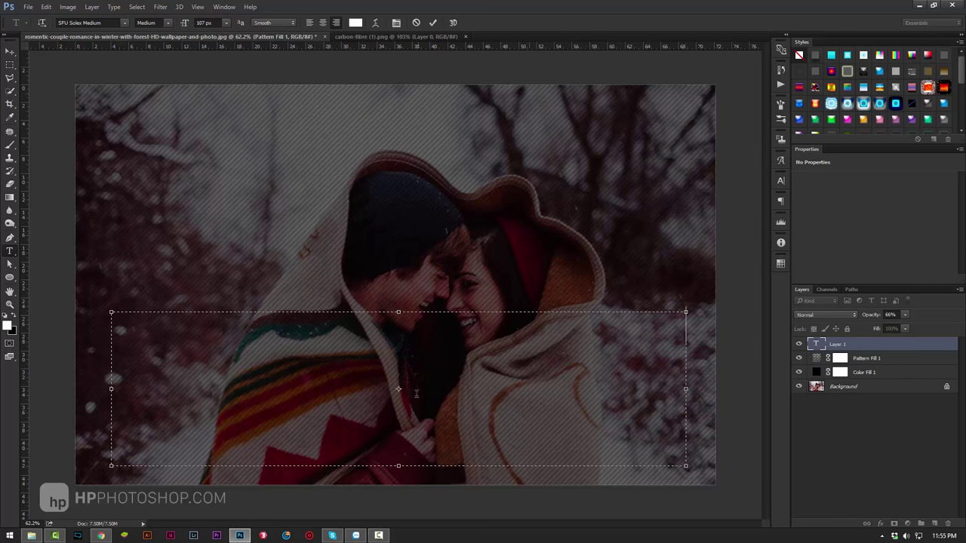
pyautogui.click(307, 23)
pyautogui.click(101, 535)
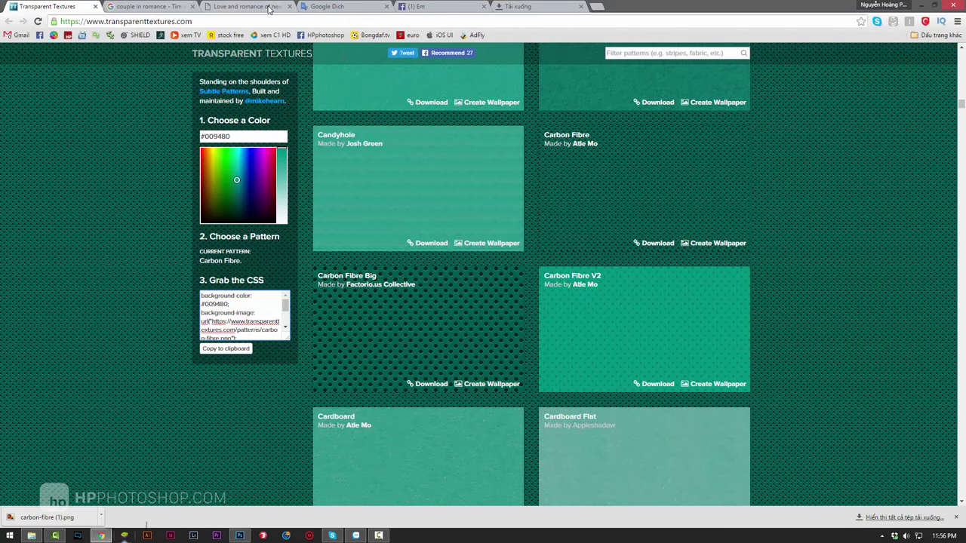
pyautogui.click(415, 7)
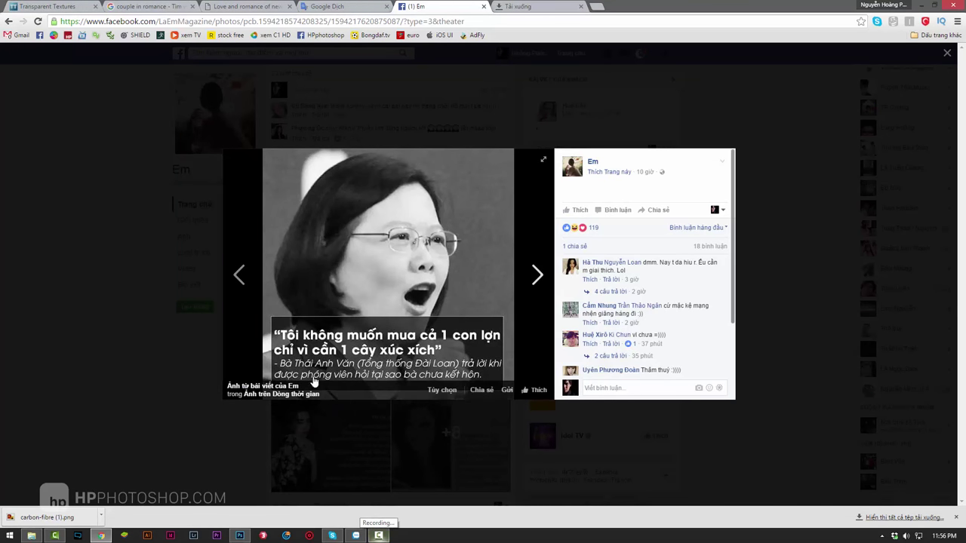
pyautogui.click(241, 535)
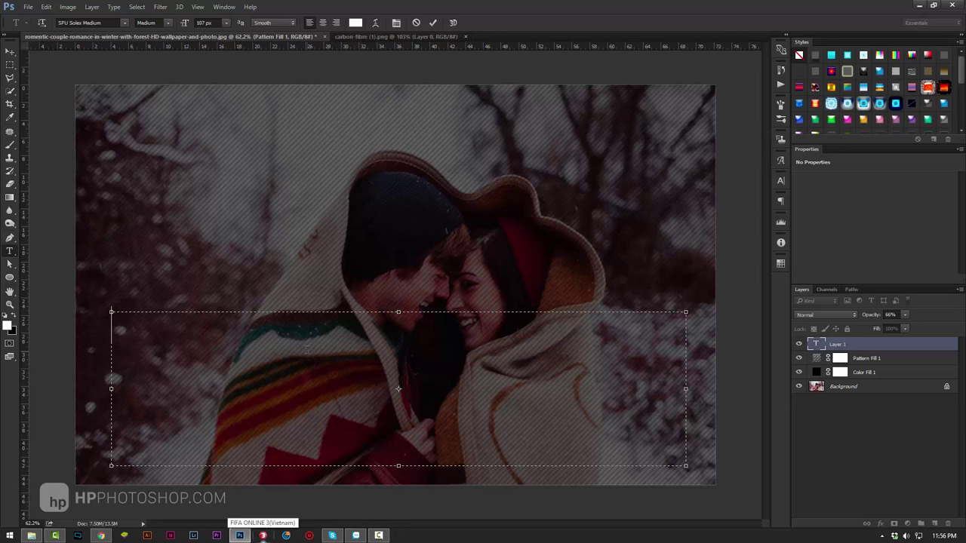
# Step: Type 'Tôi không muốn mua cả một con lợn chỉ vì cần một cây xúc xích.', then select it
pyautogui.write('Toi')
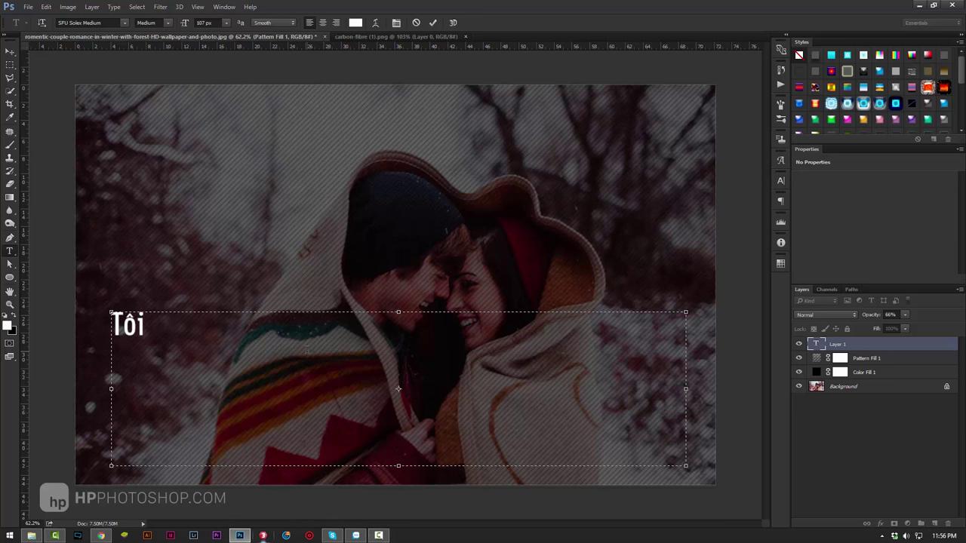
pyautogui.write('khon')
pyautogui.write('g muohn')
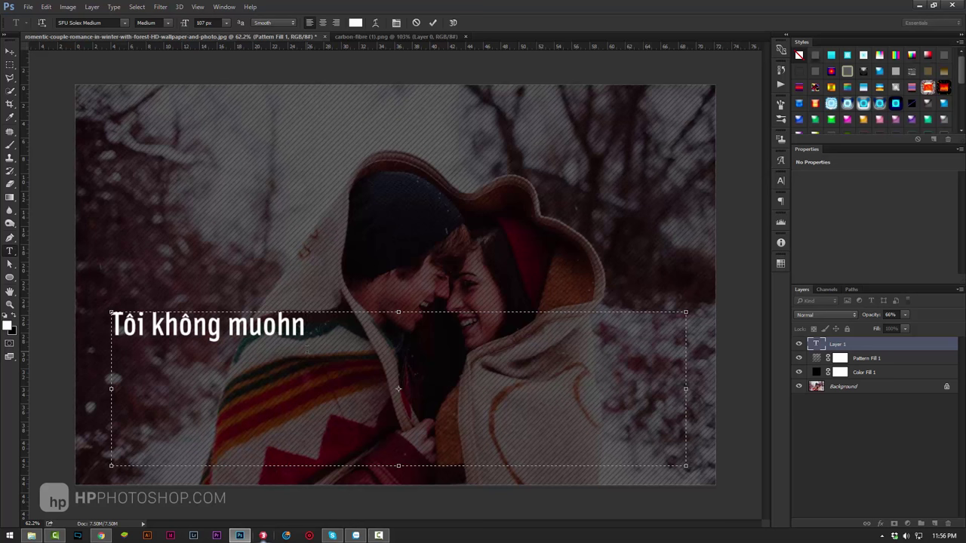
pyautogui.write('61')
pyautogui.press('Delete')
pyautogui.press('Delete')
pyautogui.press('Delete')
pyautogui.write('n')
pyautogui.write('61 ')
pyautogui.write('mu')
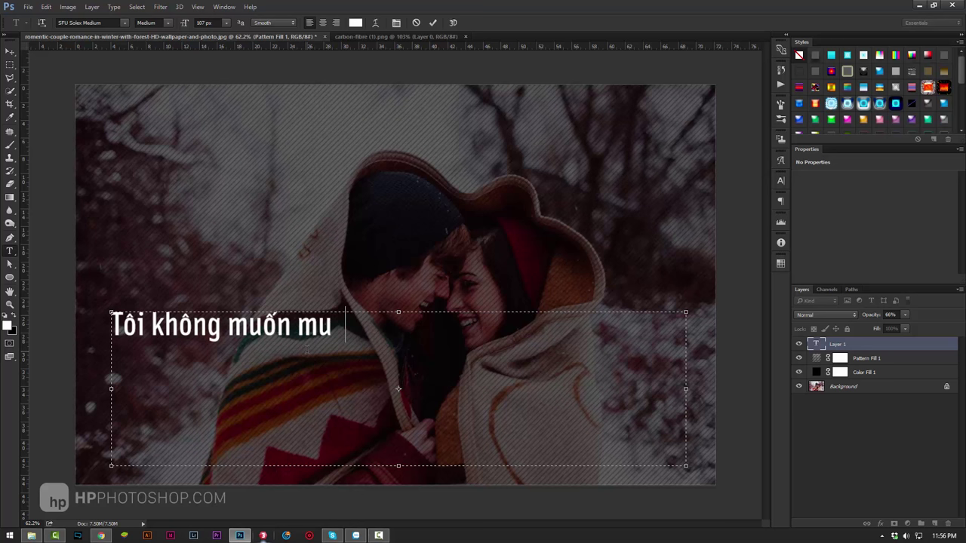
pyautogui.write('a')
pyautogui.write('ca3 mot')
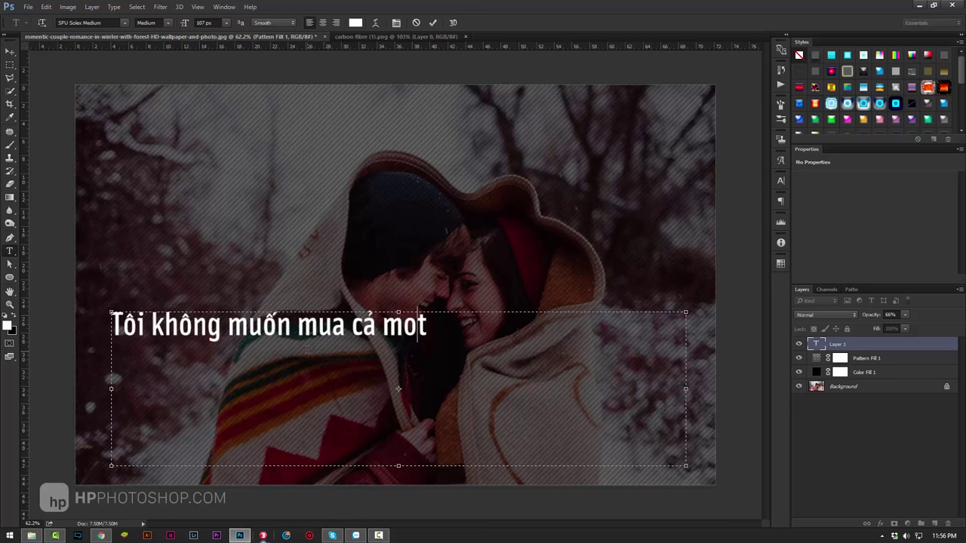
pyautogui.write('65 con lon')
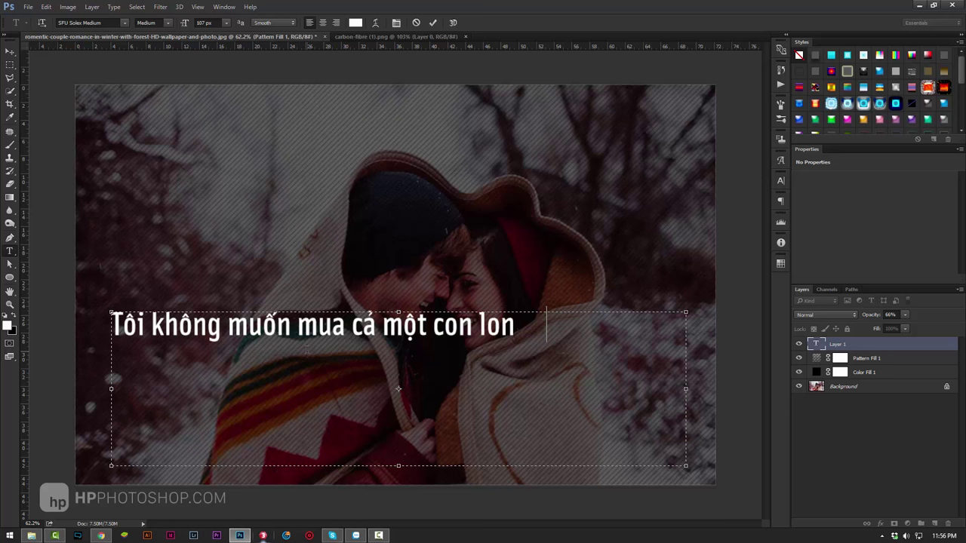
pyautogui.write('75 c')
pyautogui.write('hỉ vì cần một cây xuc')
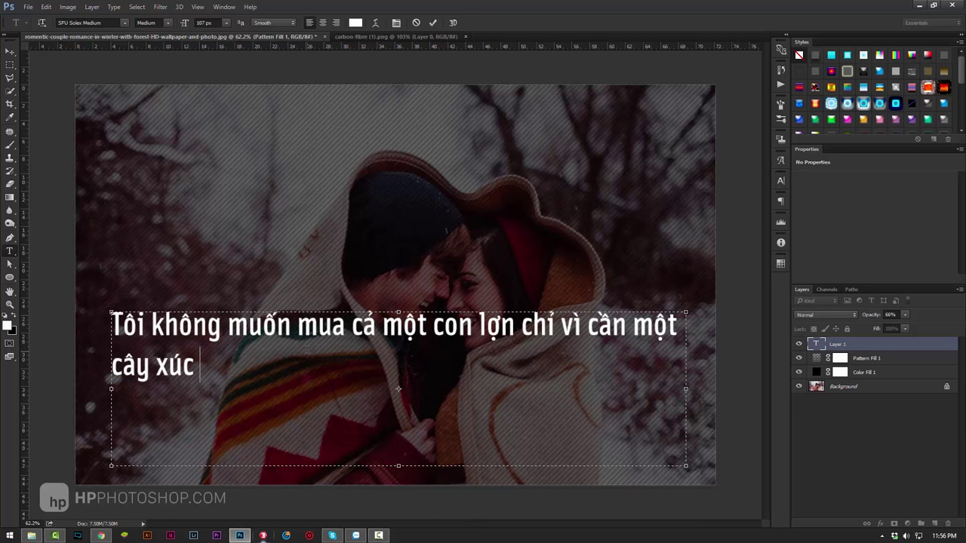
pyautogui.write('xich')
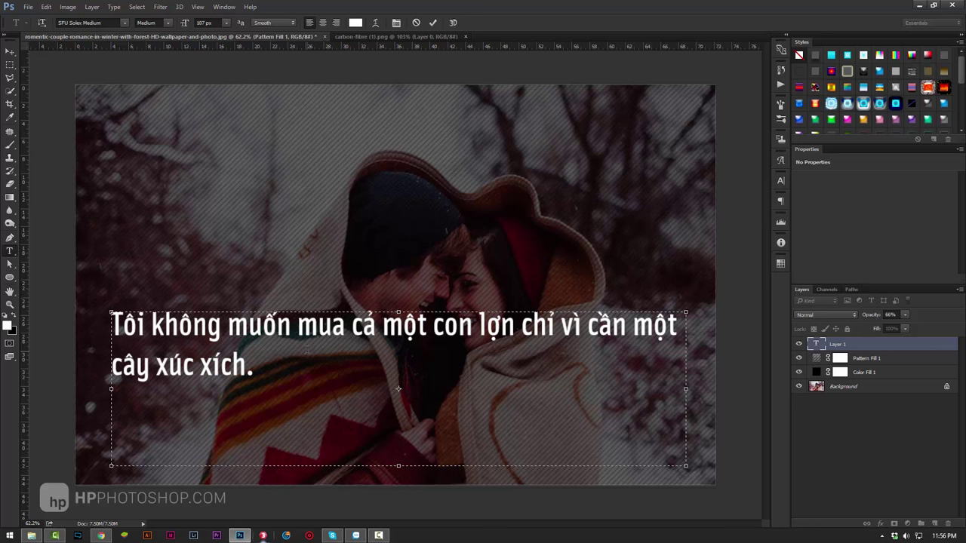
pyautogui.moveTo(266, 352)
pyautogui.mouseDown()
pyautogui.moveTo(121, 325)
pyautogui.moveTo(106, 310)
pyautogui.mouseUp()
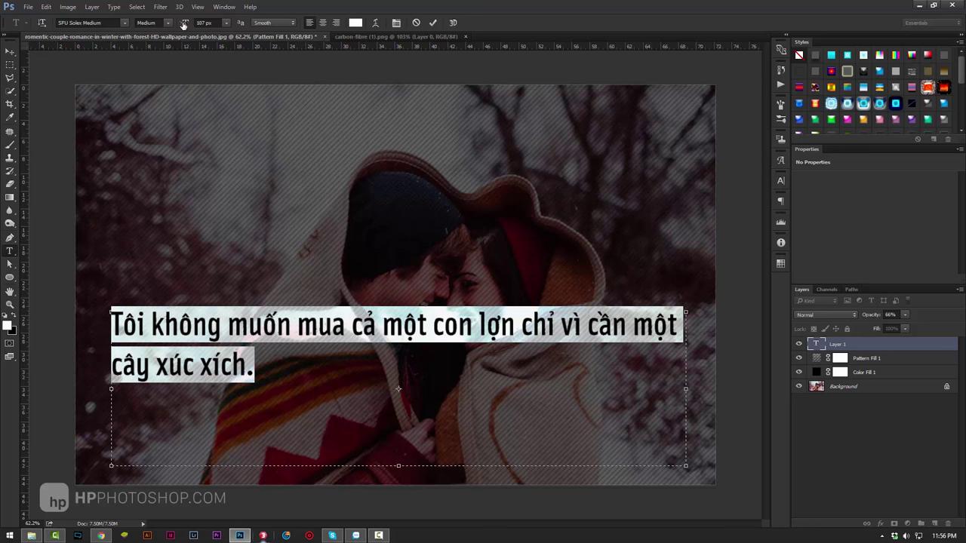
# Step: Set the quote to 146 px and try the Nexa Bold and MonteCarlo fonts
pyautogui.moveTo(184, 25); pyautogui.dragTo(215, 24)
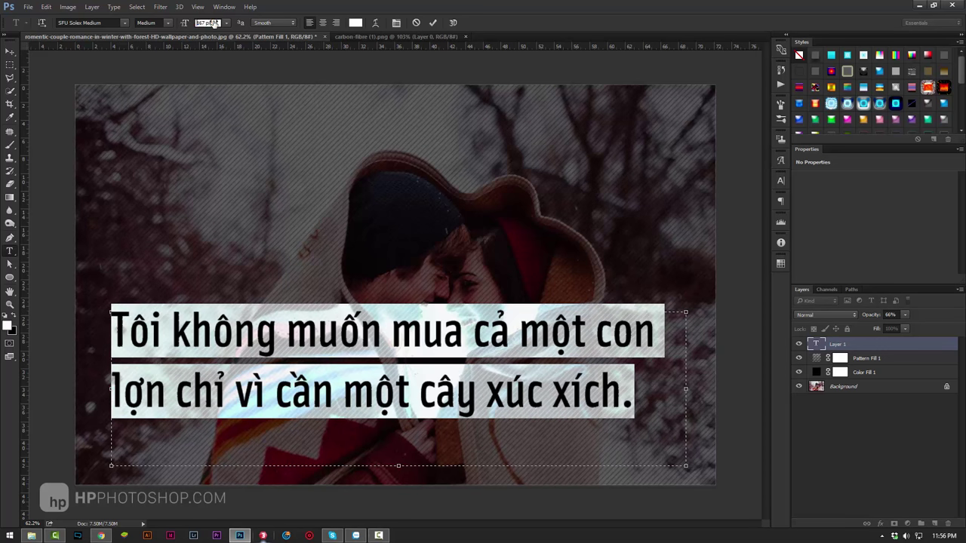
pyautogui.moveTo(215, 24); pyautogui.dragTo(162, 14)
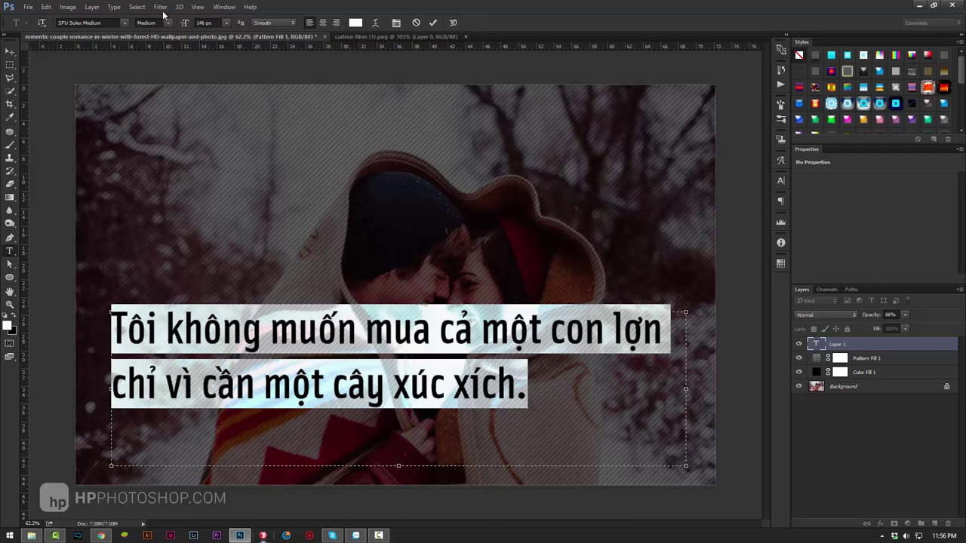
pyautogui.click(126, 23)
pyautogui.press('Down')
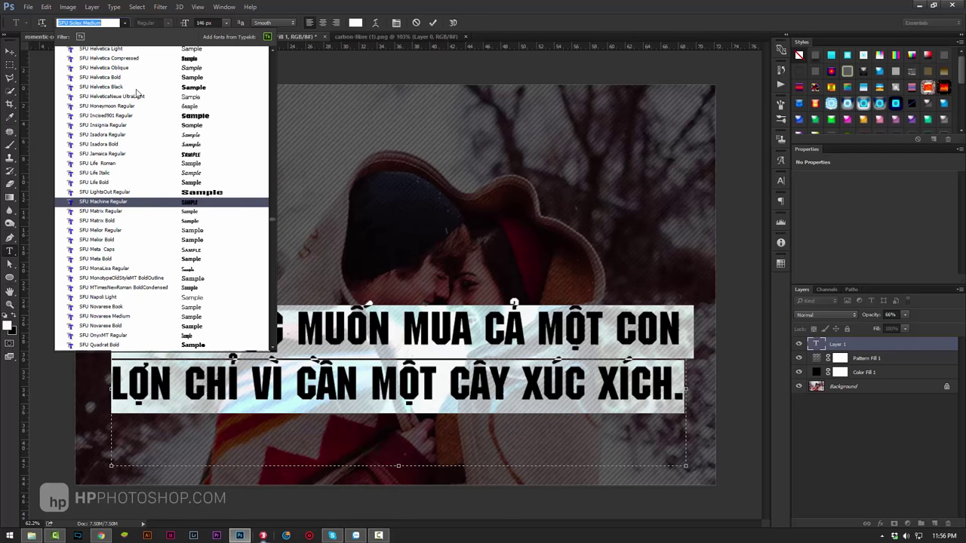
pyautogui.press('Down')
pyautogui.press('Up')
pyautogui.press('Up')
pyautogui.press('Up')
pyautogui.press('Up')
pyautogui.press('Up')
pyautogui.press('Up')
pyautogui.press('Up')
pyautogui.press('Up')
pyautogui.press('Up')
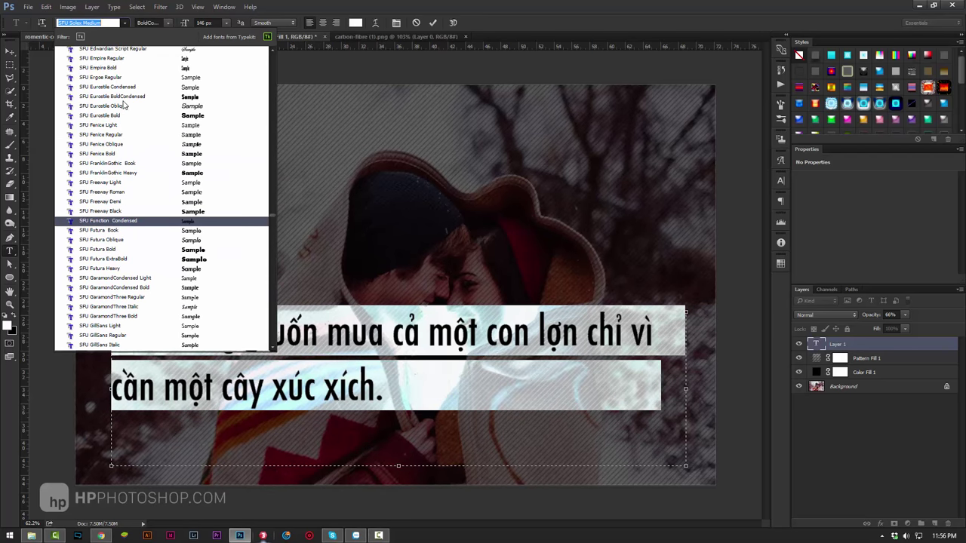
pyautogui.press('Up')
pyautogui.press('Up')
pyautogui.press('Up')
pyautogui.press('Up')
pyautogui.press('Up')
pyautogui.press('Up')
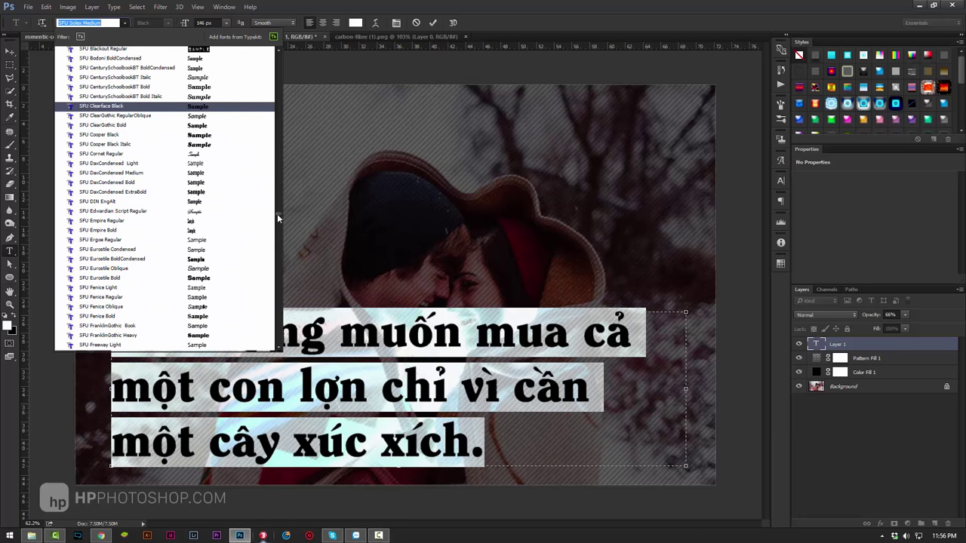
pyautogui.moveTo(277, 218); pyautogui.dragTo(281, 178)
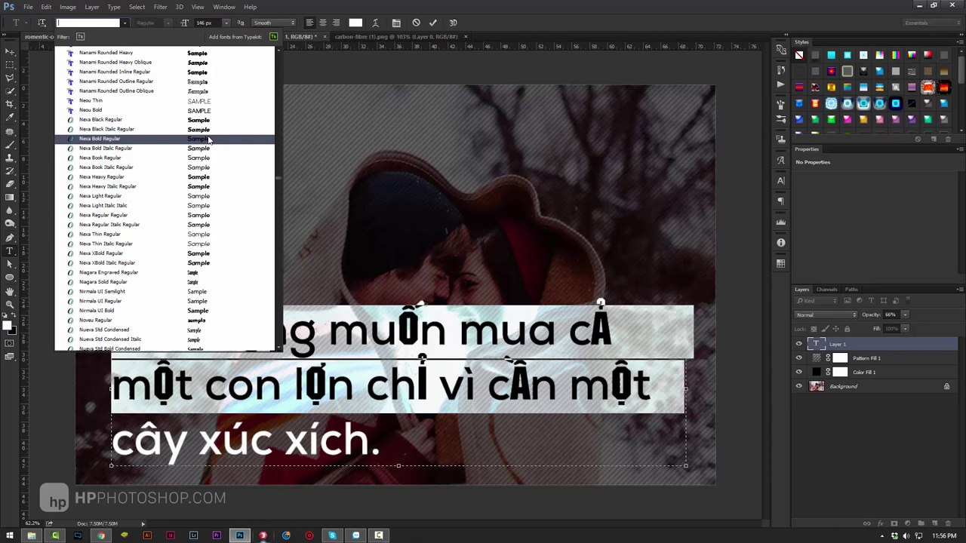
pyautogui.click(209, 140)
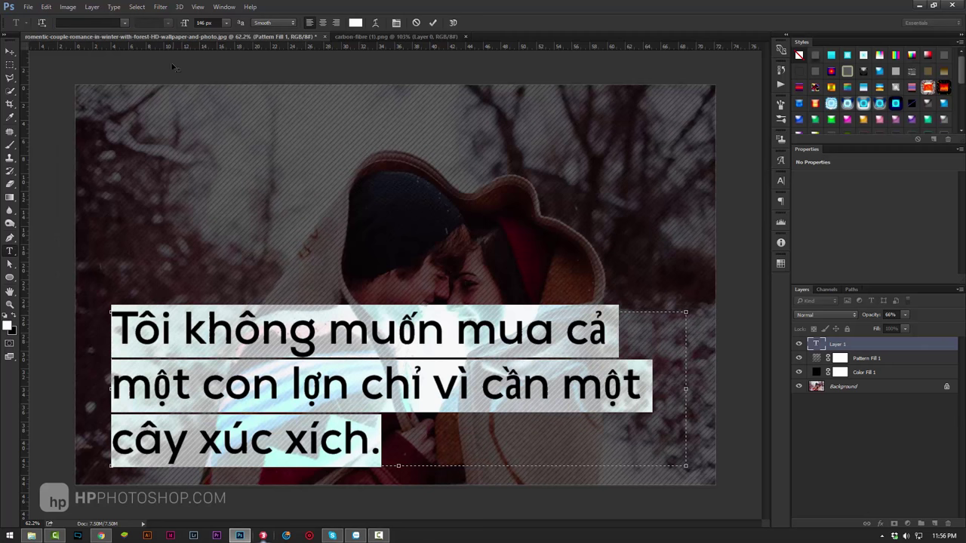
pyautogui.click(126, 22)
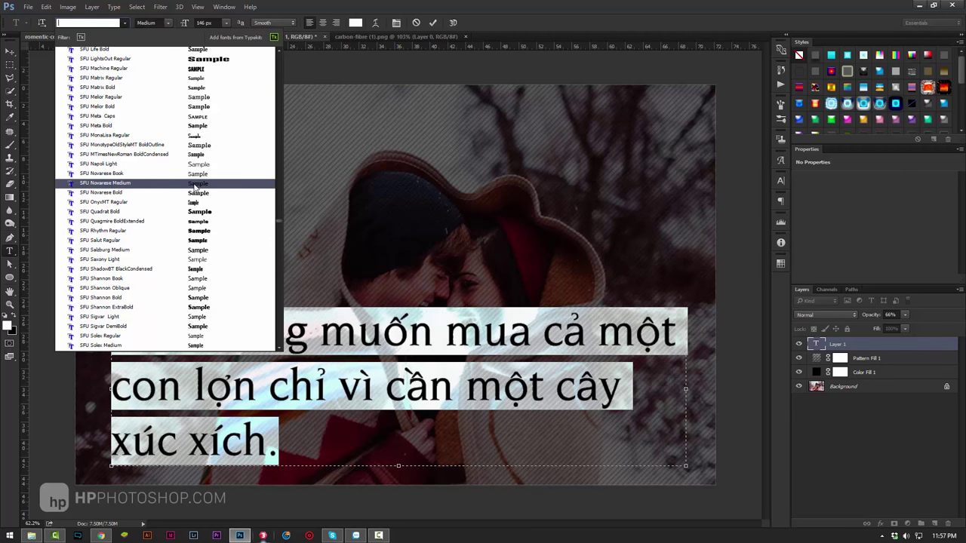
pyautogui.moveTo(281, 219); pyautogui.dragTo(281, 166)
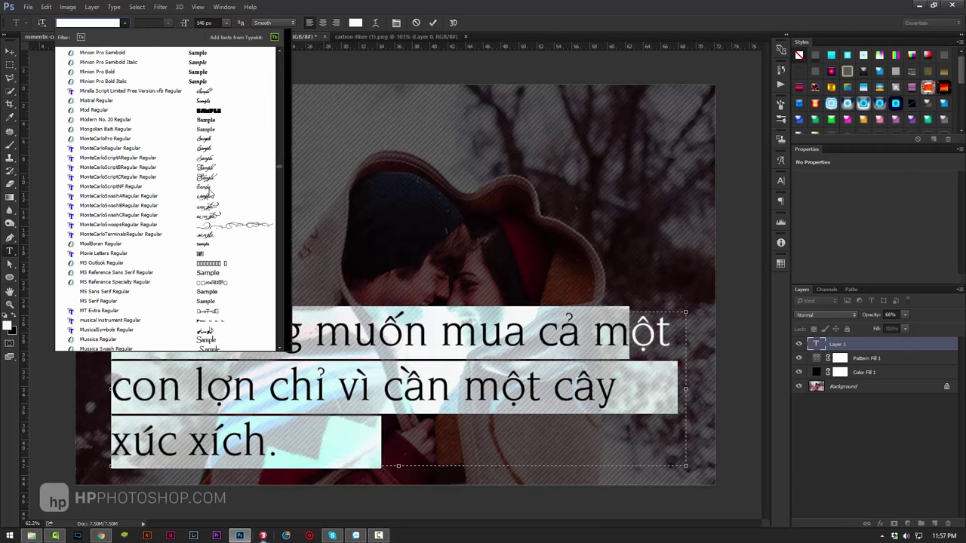
pyautogui.click(210, 188)
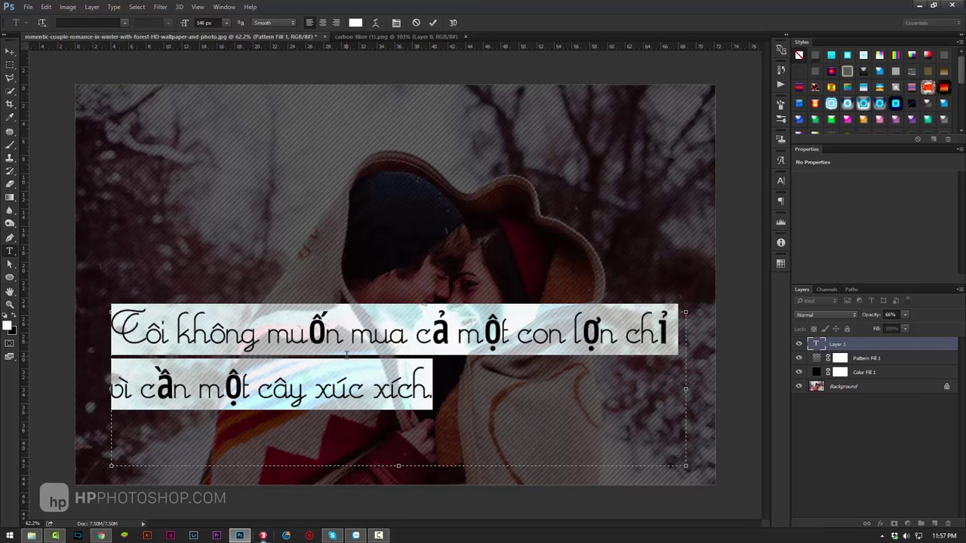
# Step: Browse the font list and apply SFU Fence Regular to the quote
pyautogui.click(128, 22)
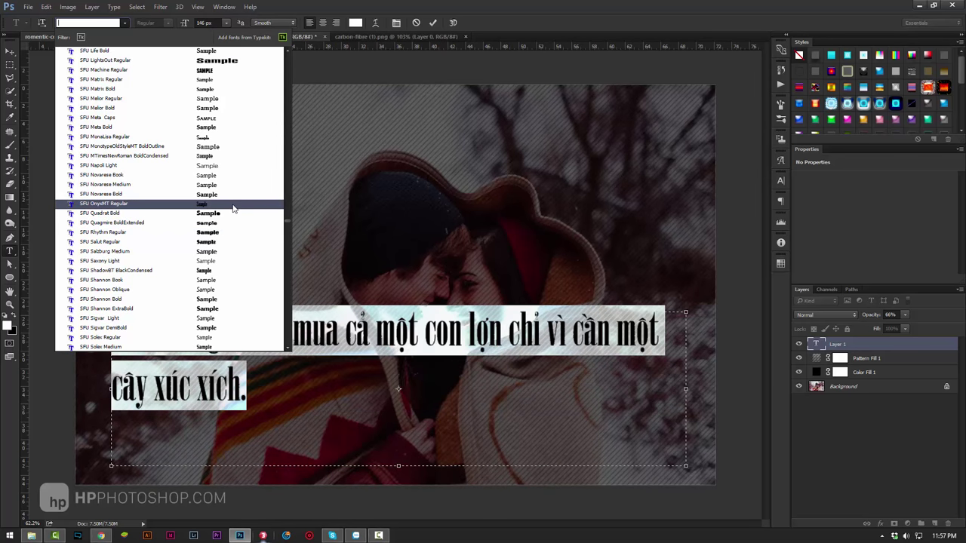
pyautogui.scroll(2, 234, 208)
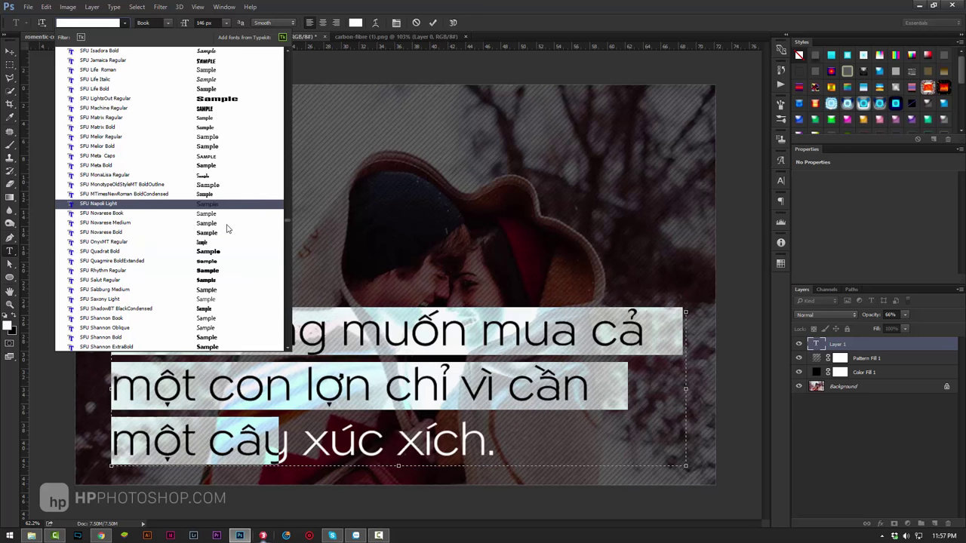
pyautogui.scroll(-2, 229, 219)
pyautogui.scroll(-2, 227, 229)
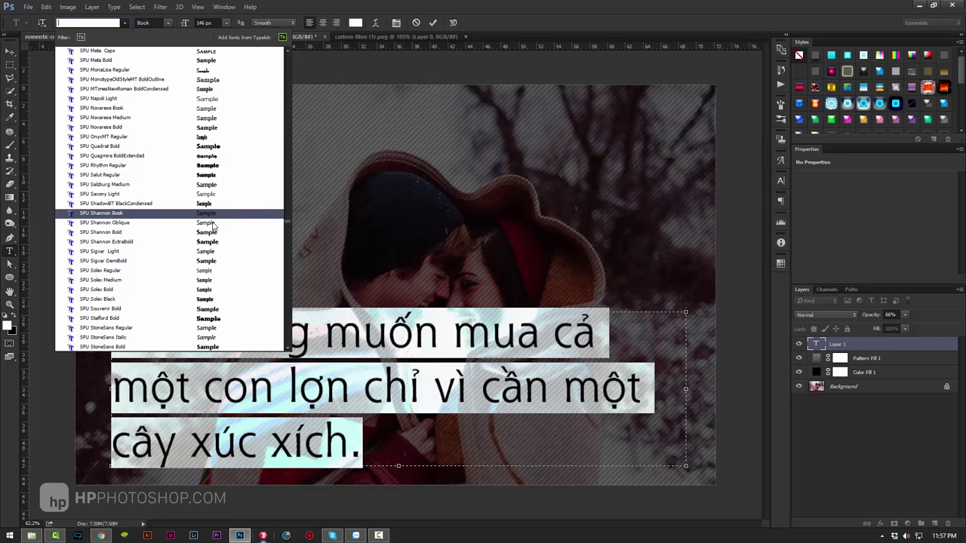
pyautogui.scroll(-5, 212, 225)
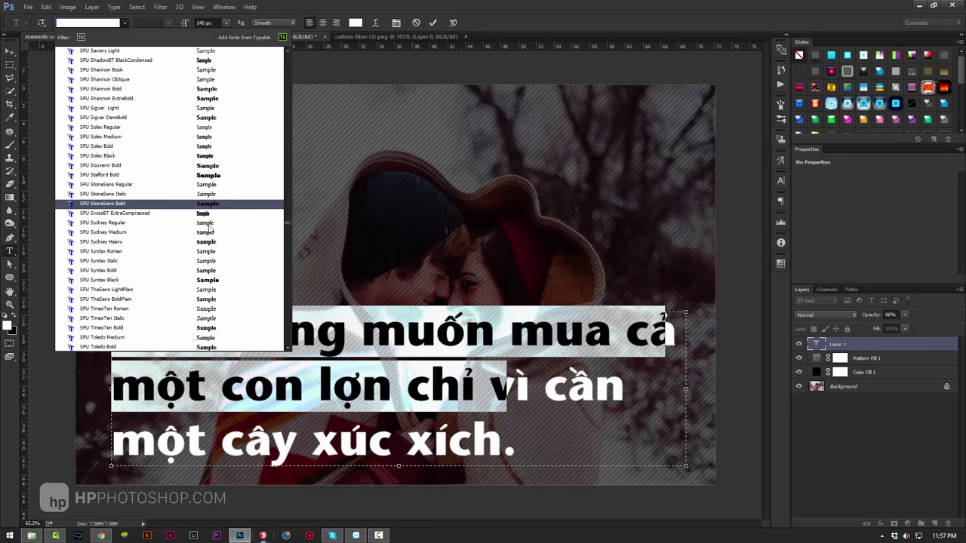
pyautogui.scroll(-1, 209, 227)
pyautogui.scroll(-1, 208, 230)
pyautogui.scroll(-1, 205, 232)
pyautogui.scroll(-1, 202, 237)
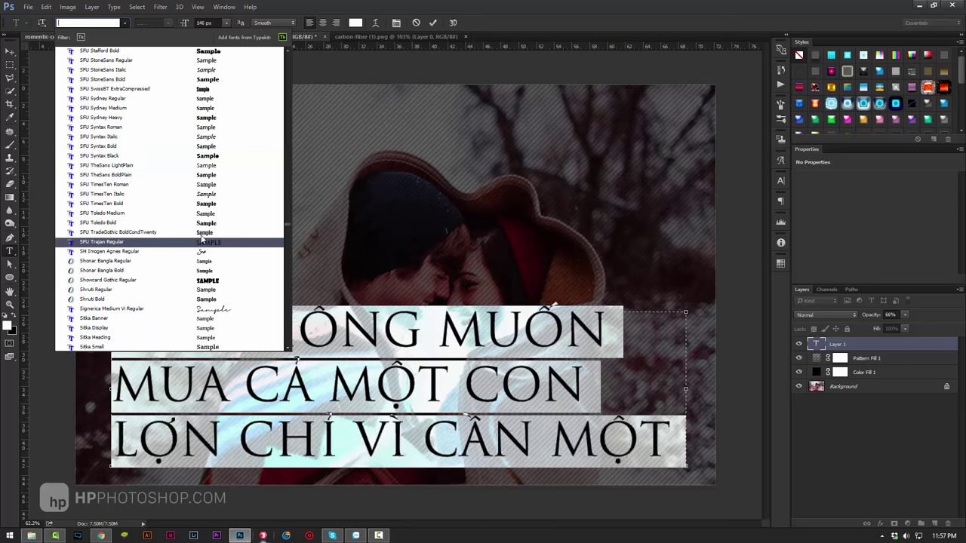
pyautogui.scroll(3, 202, 239)
pyautogui.scroll(4, 204, 230)
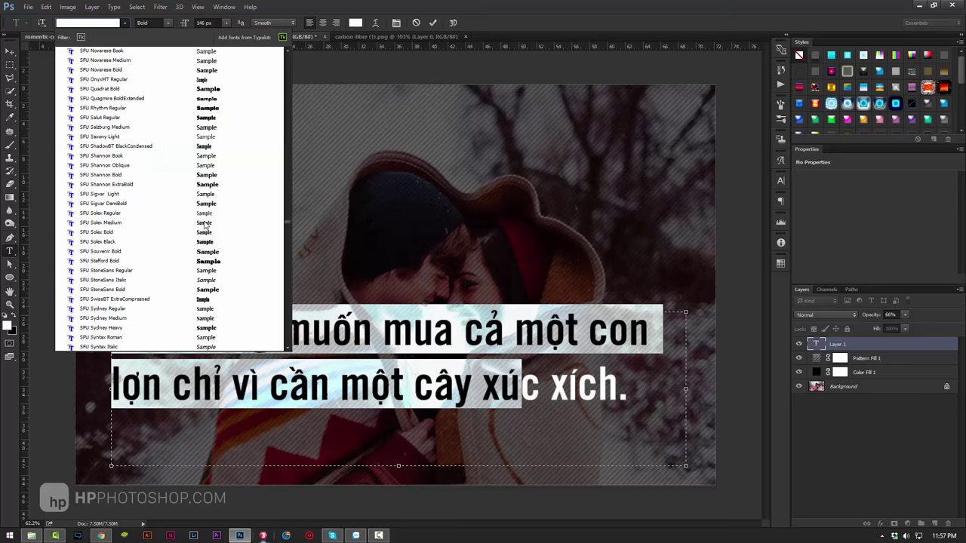
pyautogui.scroll(5, 203, 225)
pyautogui.scroll(5, 201, 228)
pyautogui.scroll(5, 199, 230)
pyautogui.scroll(5, 196, 232)
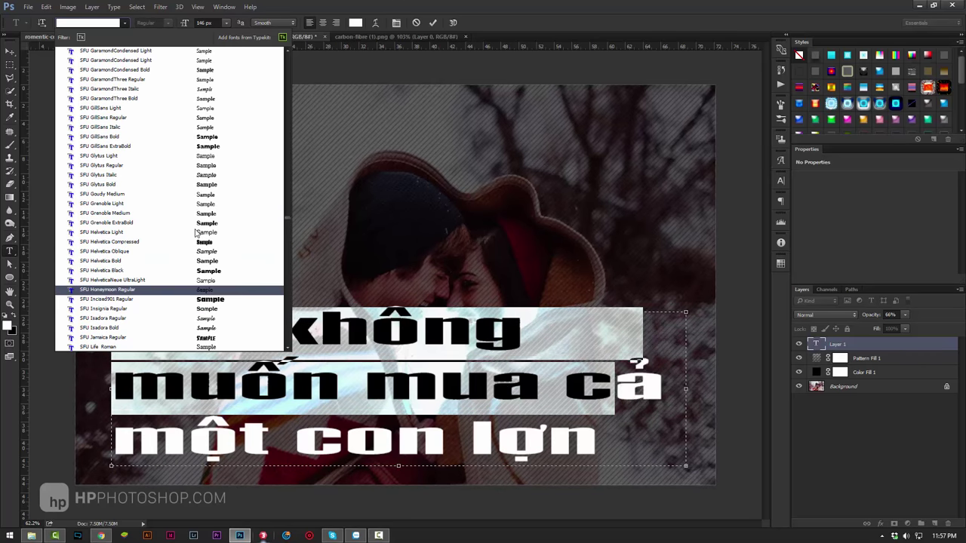
pyautogui.scroll(3, 192, 227)
pyautogui.scroll(3, 174, 208)
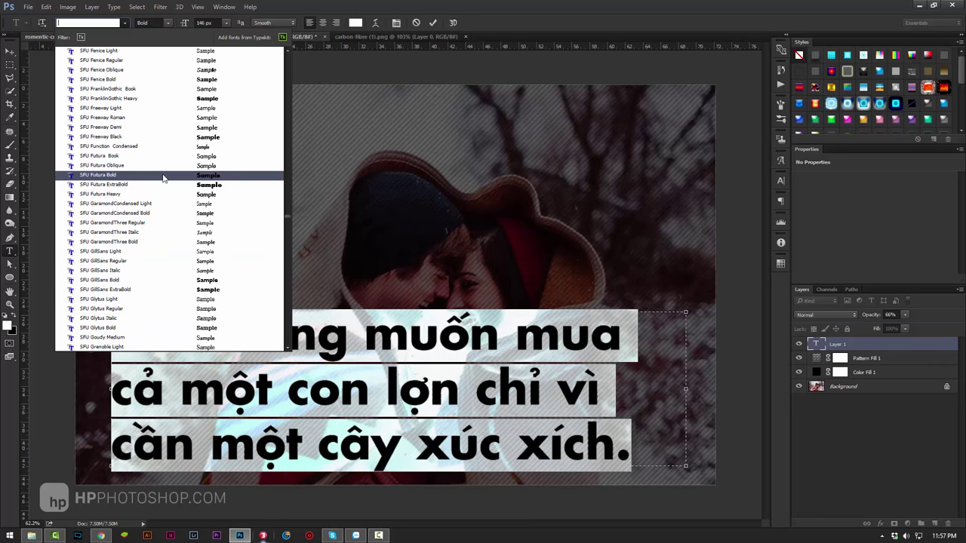
pyautogui.scroll(2, 163, 178)
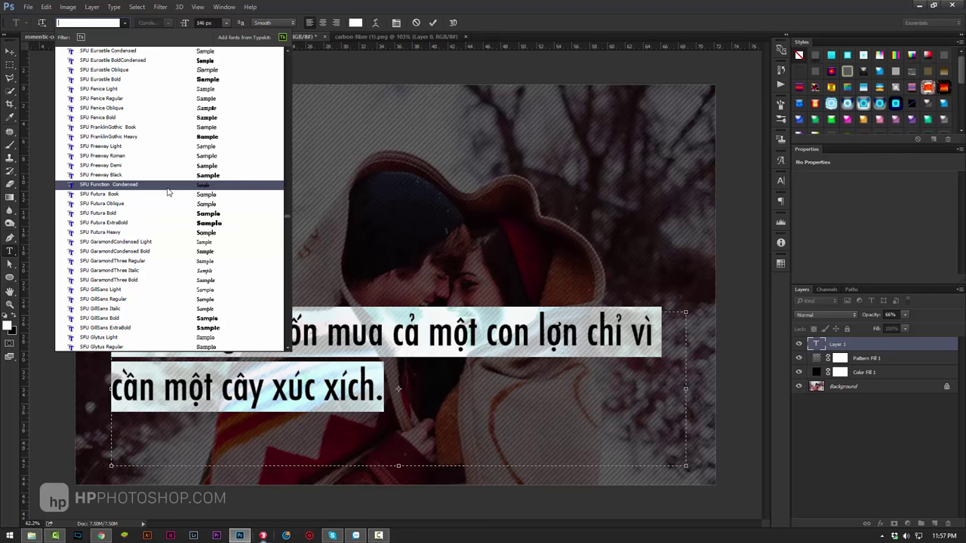
pyautogui.scroll(2, 167, 190)
pyautogui.scroll(2, 168, 195)
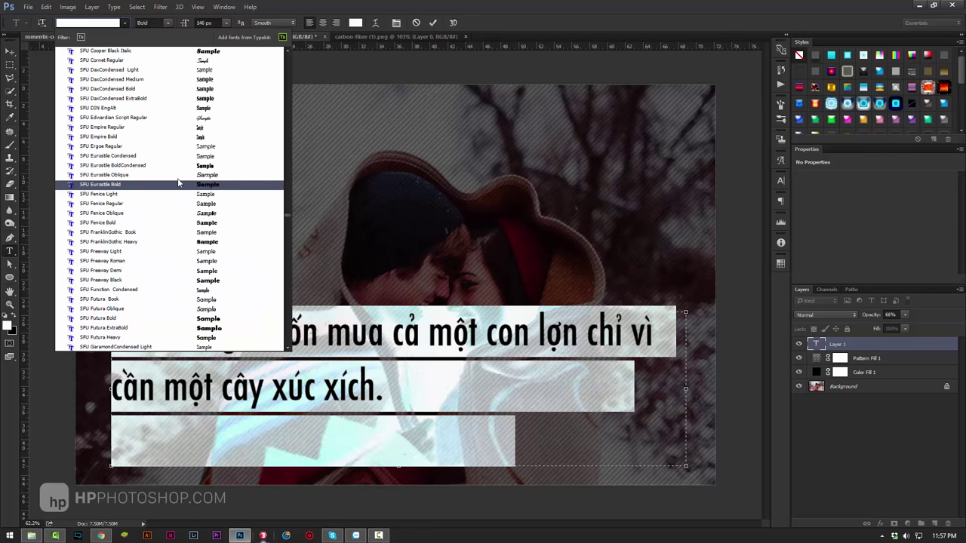
pyautogui.scroll(2, 182, 155)
pyautogui.scroll(3, 182, 153)
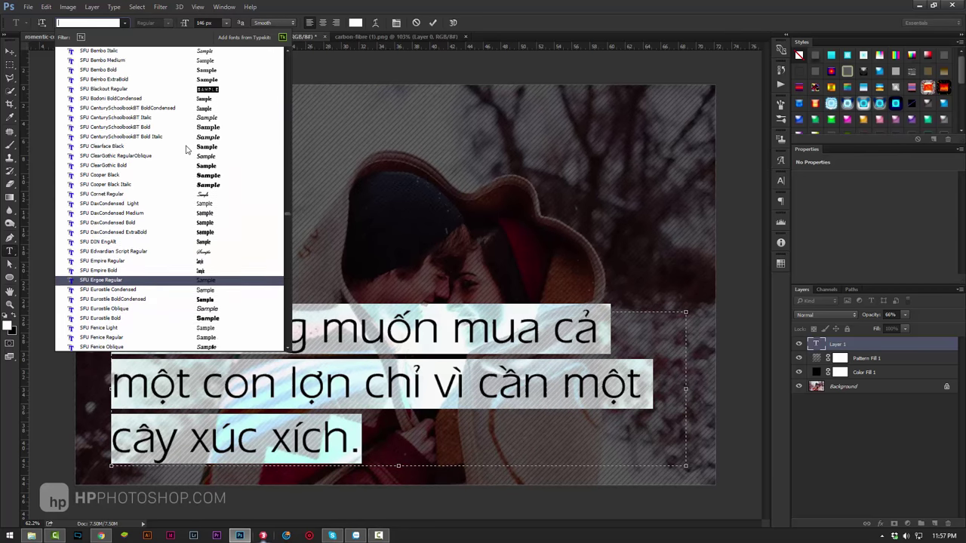
pyautogui.scroll(1, 183, 153)
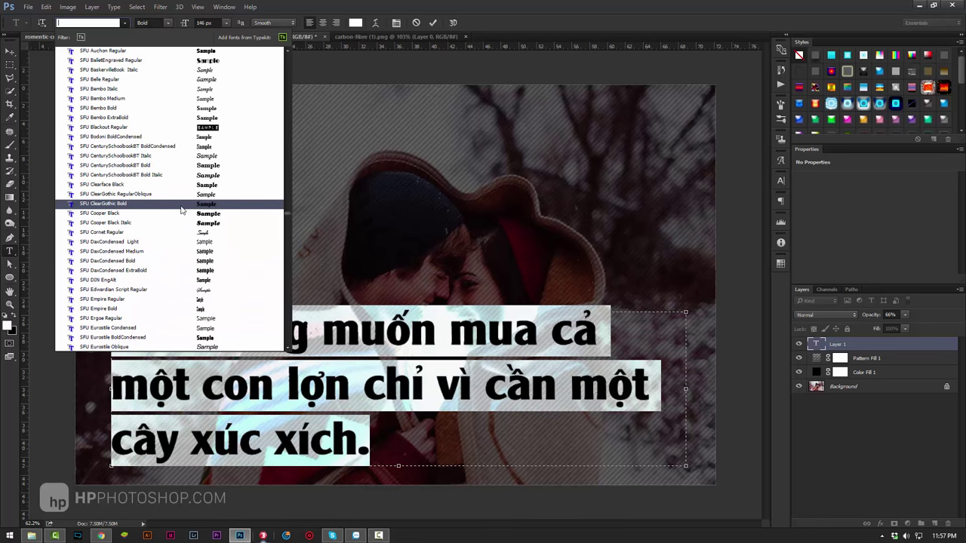
pyautogui.scroll(-2, 181, 210)
pyautogui.scroll(-2, 182, 207)
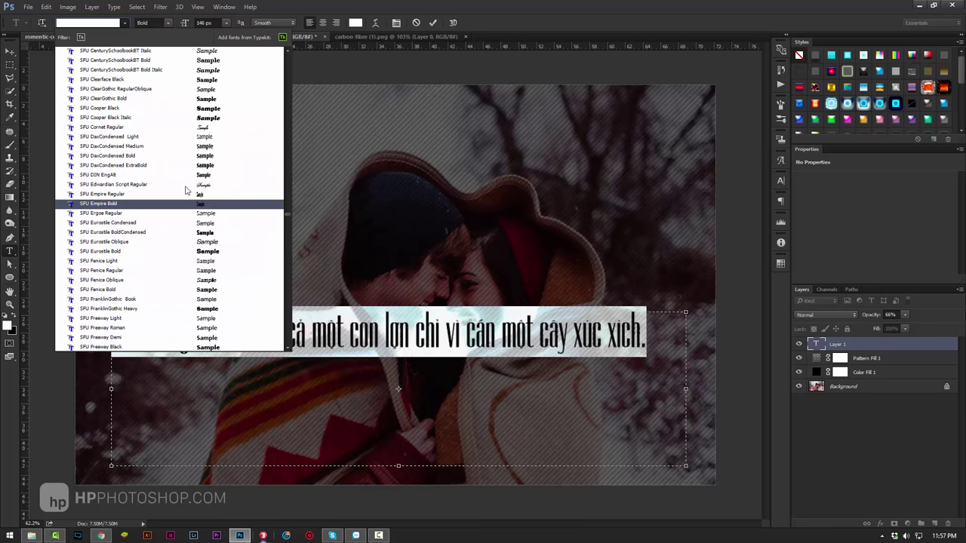
pyautogui.scroll(-2, 186, 192)
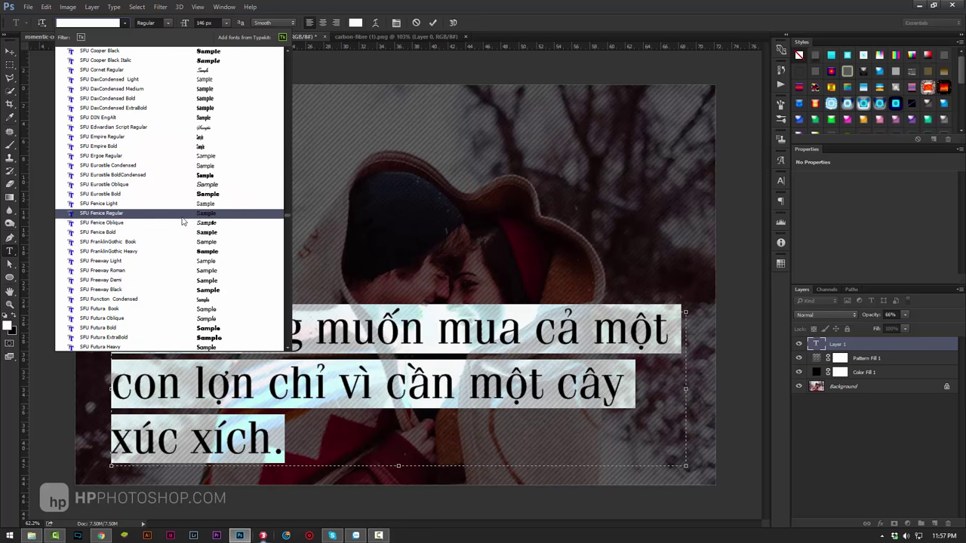
pyautogui.click(182, 214)
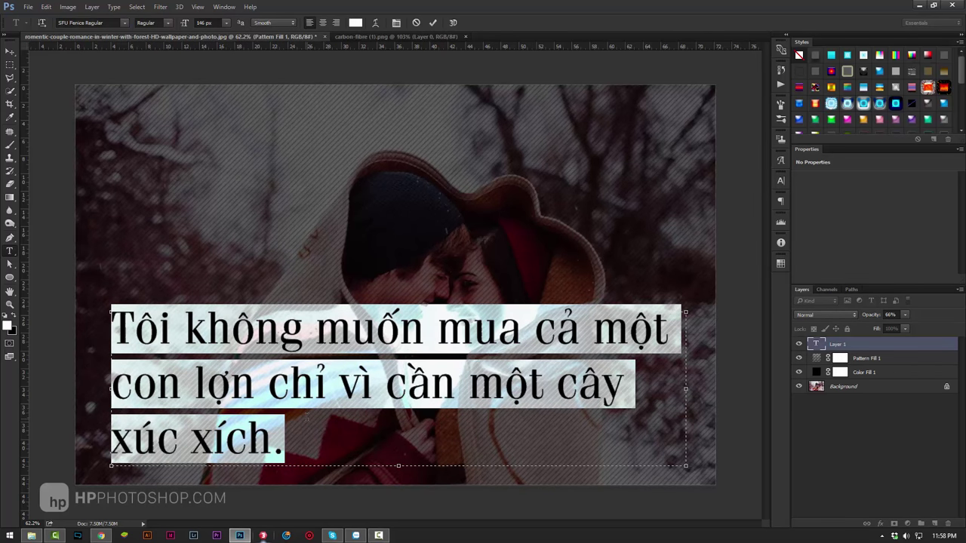
# Step: Confirm the font and enlarge all of the quote text to 150 px
pyautogui.click(306, 418)
pyautogui.hotkey('ctrl', 'a')
pyautogui.moveTo(185, 25); pyautogui.dragTo(186, 25)
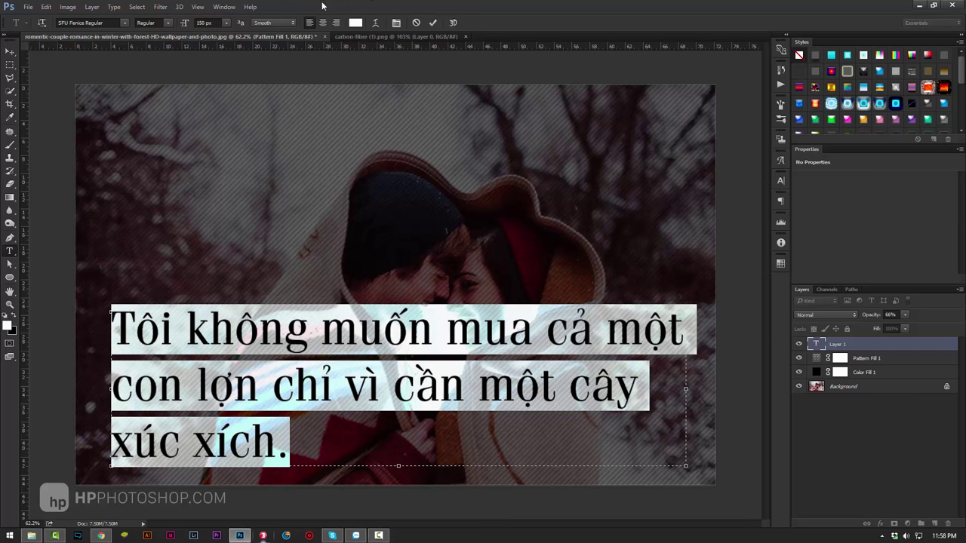
# Step: Justify the quote with a left-aligned last line, commit it, and zoom out to the whole photo
pyautogui.click(224, 7)
pyautogui.moveTo(197, 7)
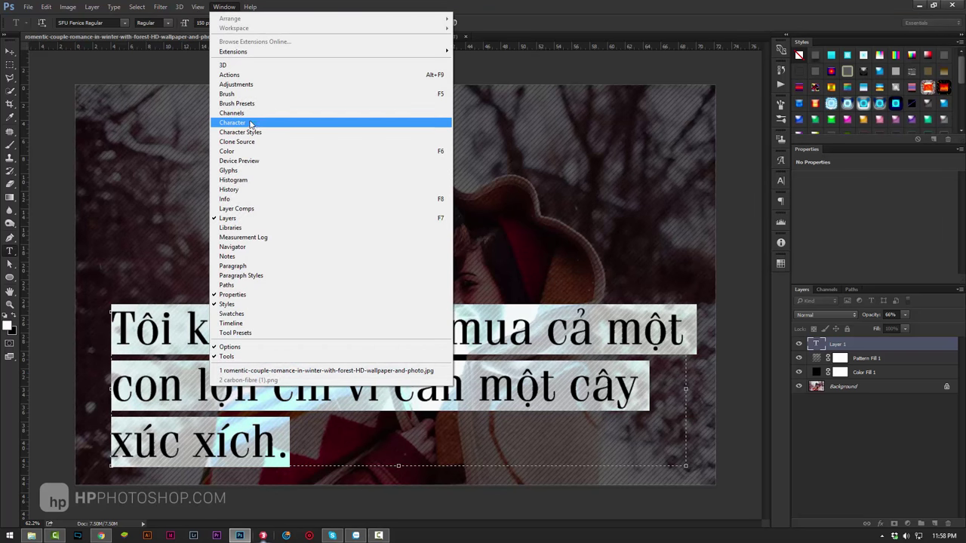
pyautogui.click(242, 267)
pyautogui.click(713, 209)
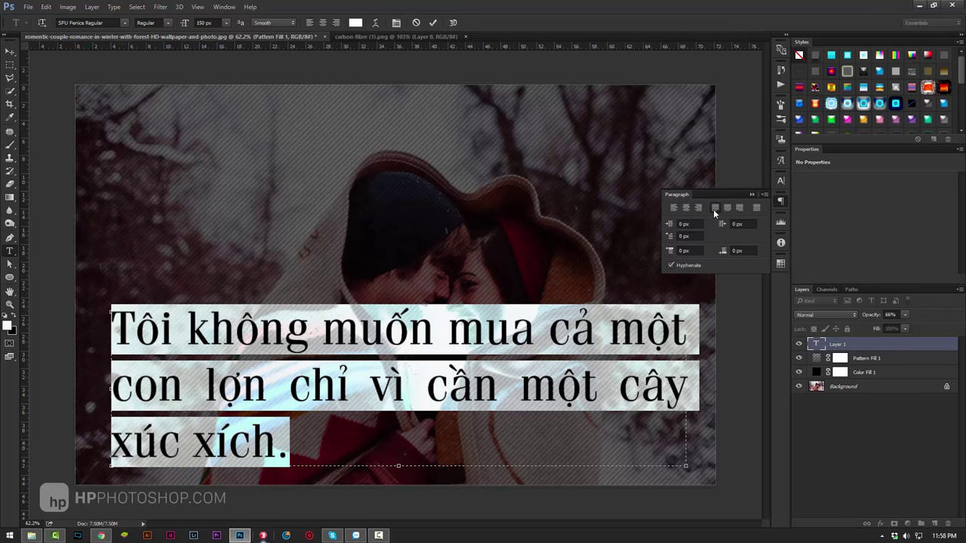
pyautogui.click(432, 436)
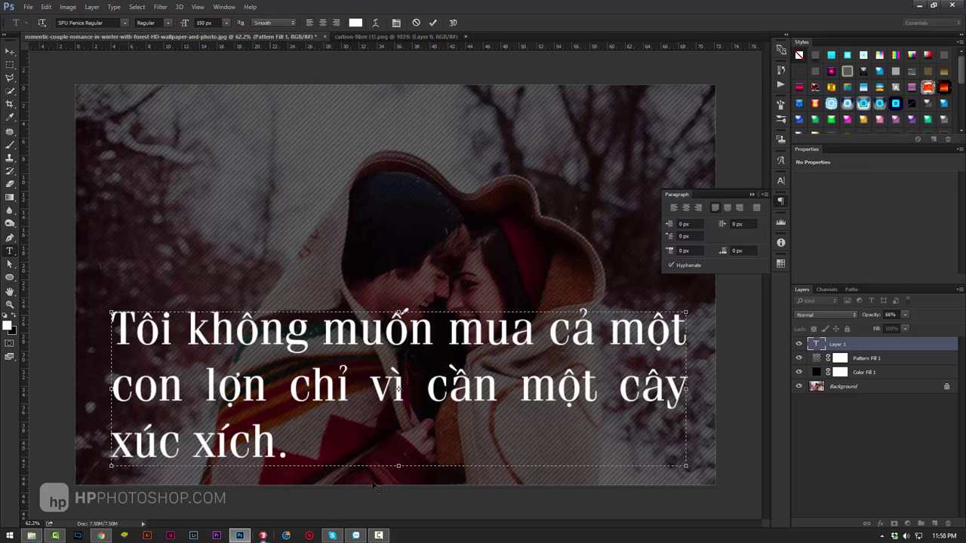
pyautogui.click(750, 195)
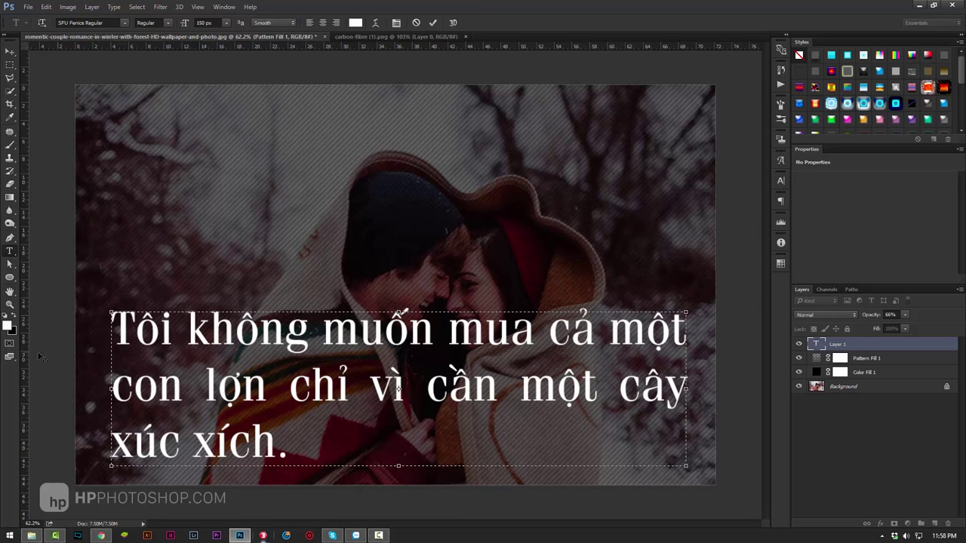
pyautogui.click(10, 304)
pyautogui.moveTo(363, 298)
pyautogui.mouseDown()
pyautogui.moveTo(326, 297)
pyautogui.moveTo(336, 297)
pyautogui.mouseUp()
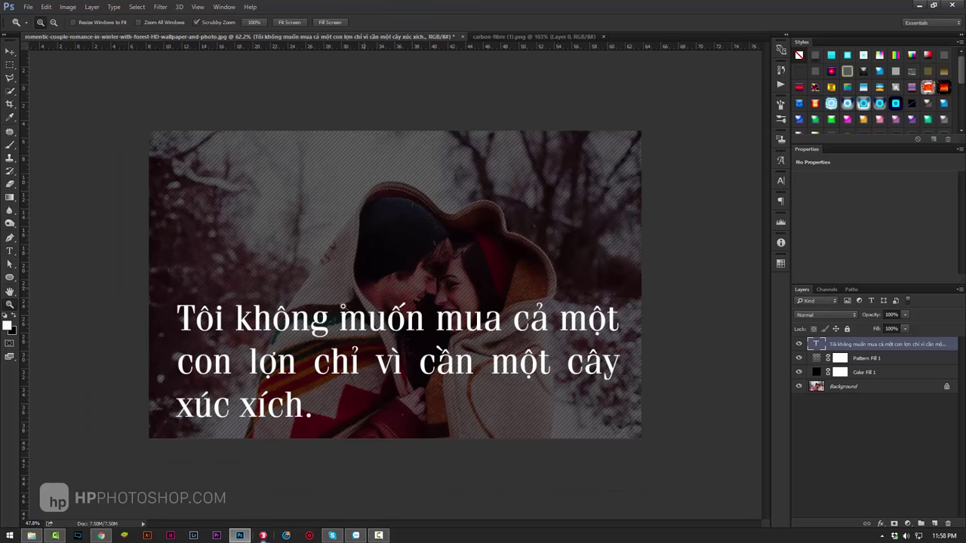
pyautogui.click(11, 252)
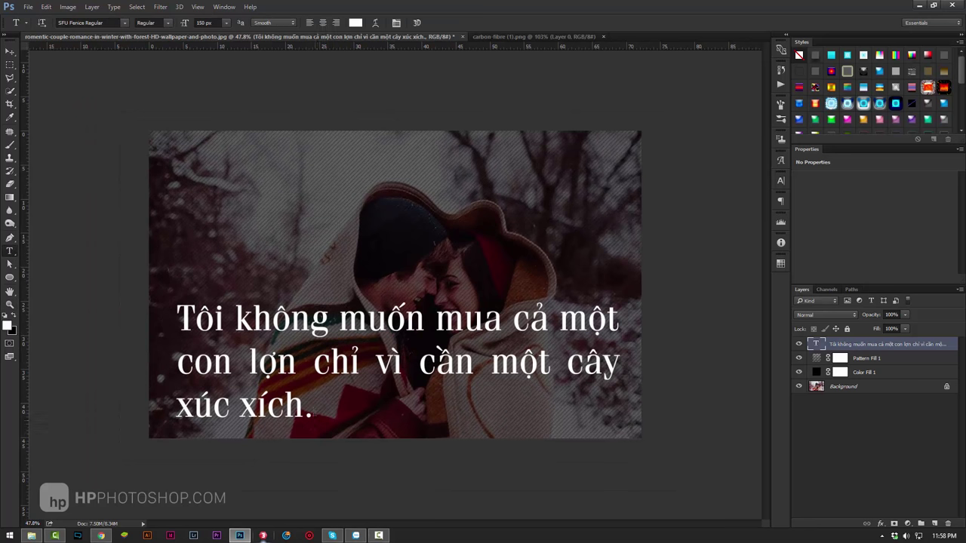
# Step: Raise the text box's top edge and type the author's name with a trailing dash
pyautogui.click(314, 406)
pyautogui.moveTo(397, 306); pyautogui.dragTo(398, 247)
pyautogui.write('-')
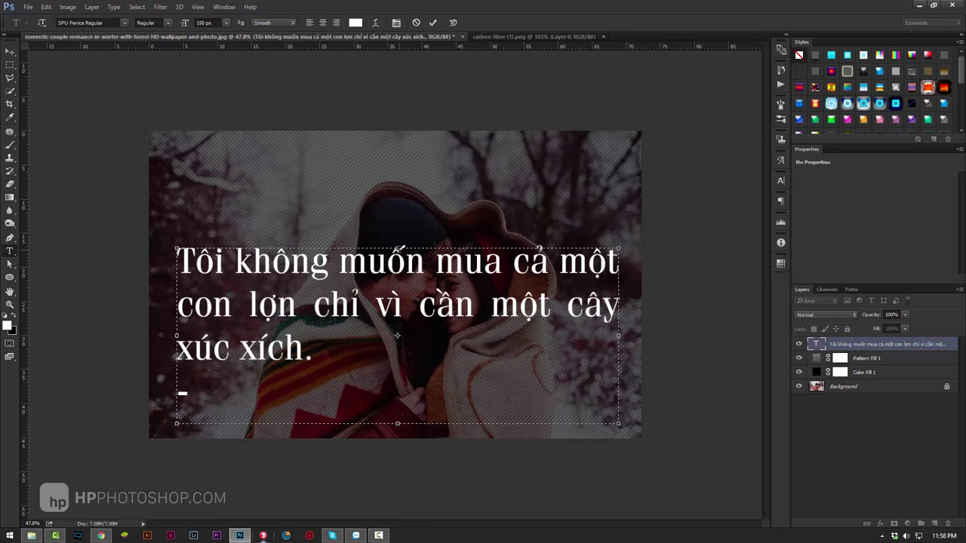
pyautogui.write('Thai')
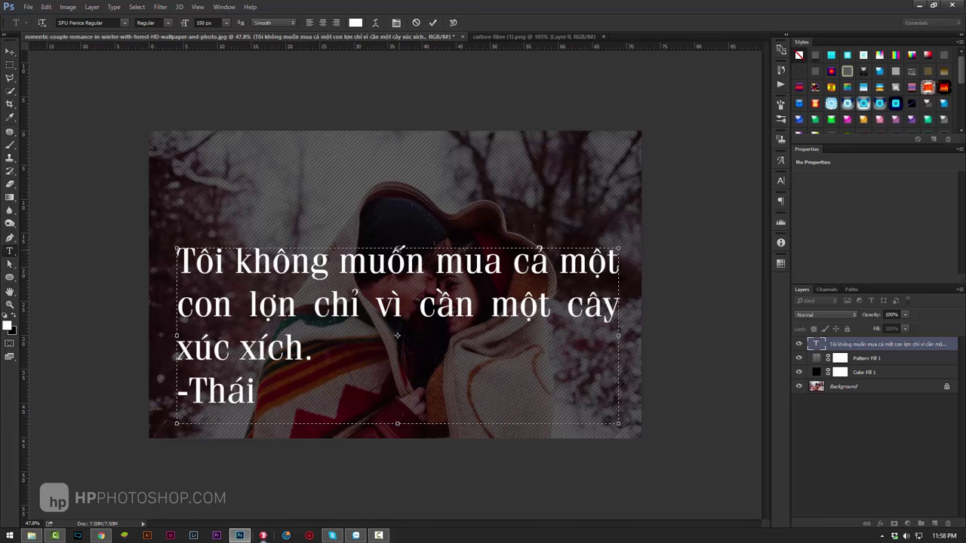
pyautogui.write(' An Van')
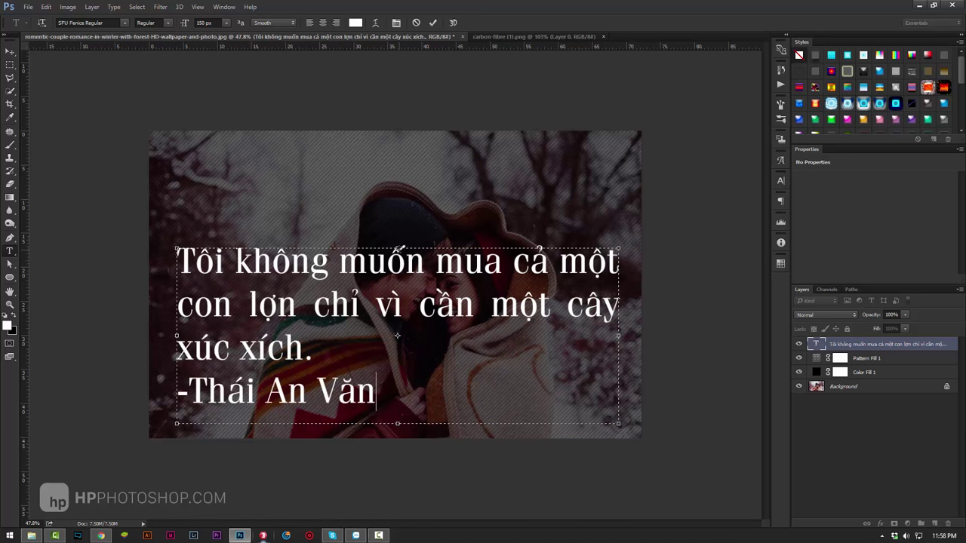
pyautogui.write(' -')
pyautogui.press('Left')
pyautogui.press('Left')
pyautogui.press('Left')
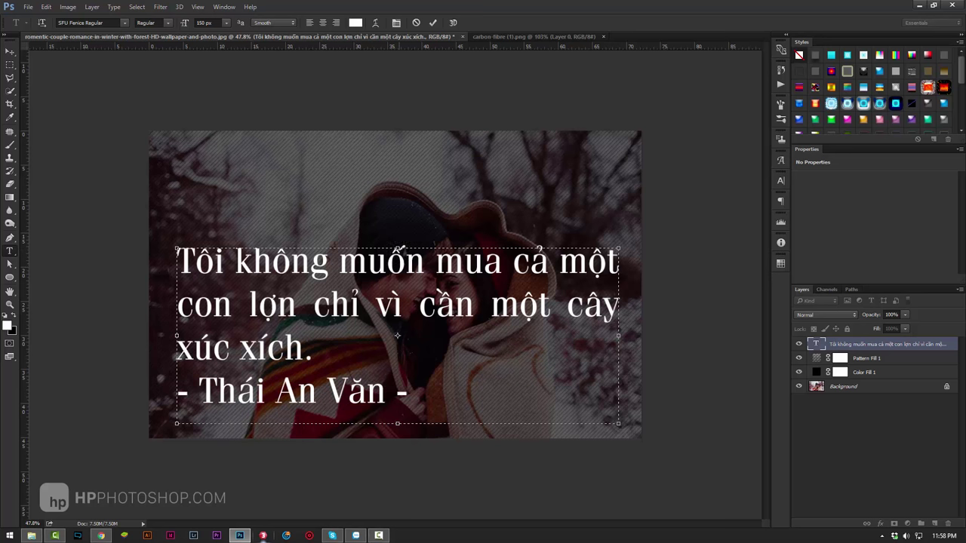
pyautogui.press('End')
pyautogui.hotkey('ctrl', 'shift', 'Left')
pyautogui.hotkey('ctrl', 'shift', 'Left')
pyautogui.hotkey('ctrl', 'shift', 'Left')
pyautogui.hotkey('ctrl', 'shift', 'Left')
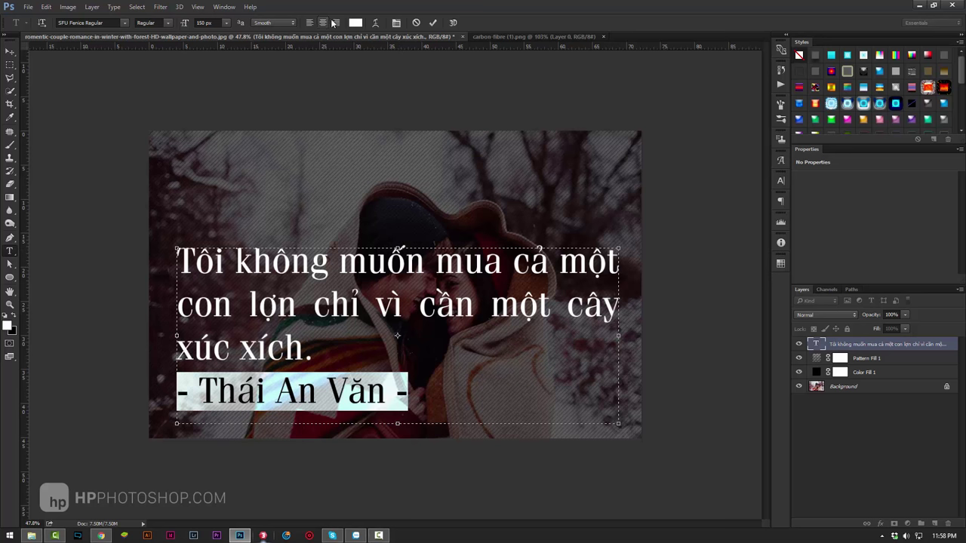
# Step: Right-align the author line, shrink it to 105 px, and move the text block slightly down
pyautogui.click(335, 23)
pyautogui.click(320, 346)
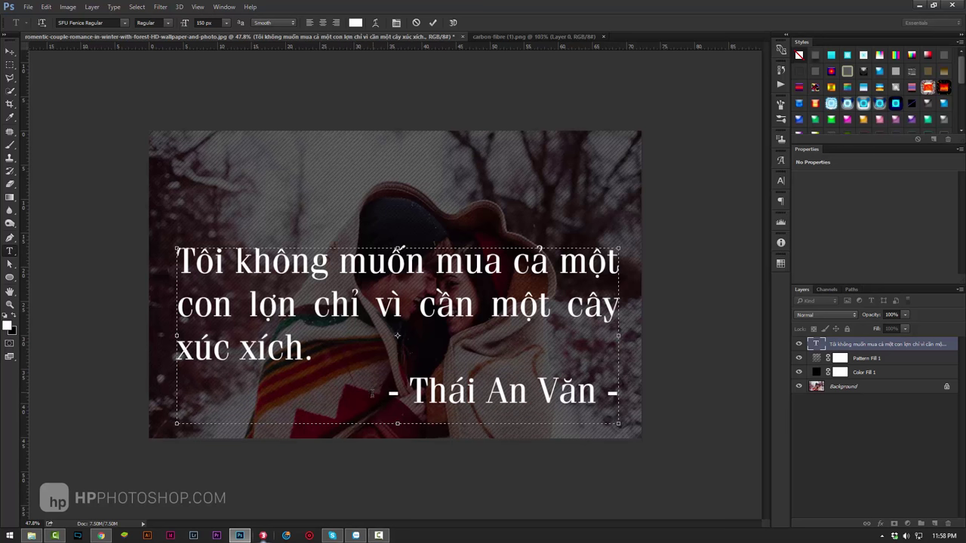
pyautogui.moveTo(371, 393); pyautogui.dragTo(622, 393)
pyautogui.click(228, 23)
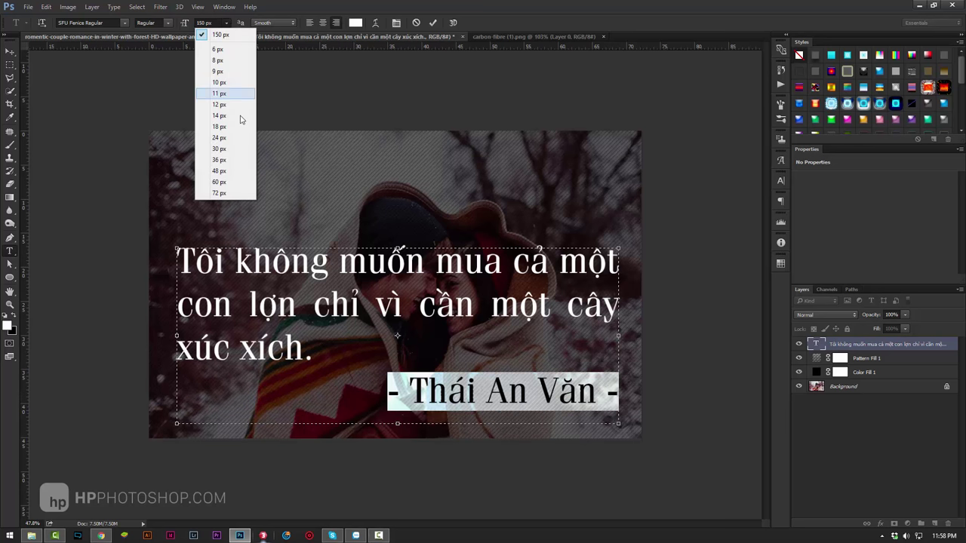
pyautogui.click(186, 24)
pyautogui.moveTo(186, 24); pyautogui.dragTo(165, 35)
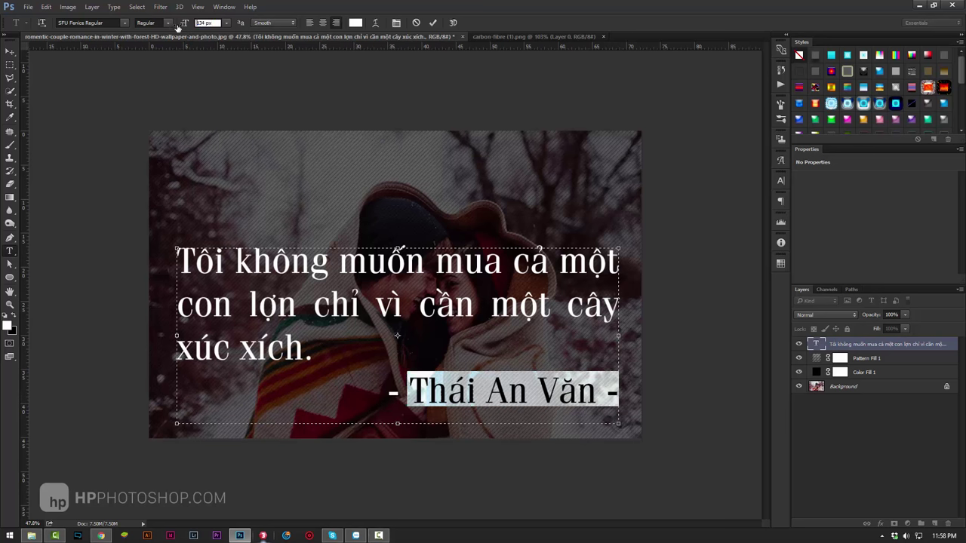
pyautogui.click(9, 51)
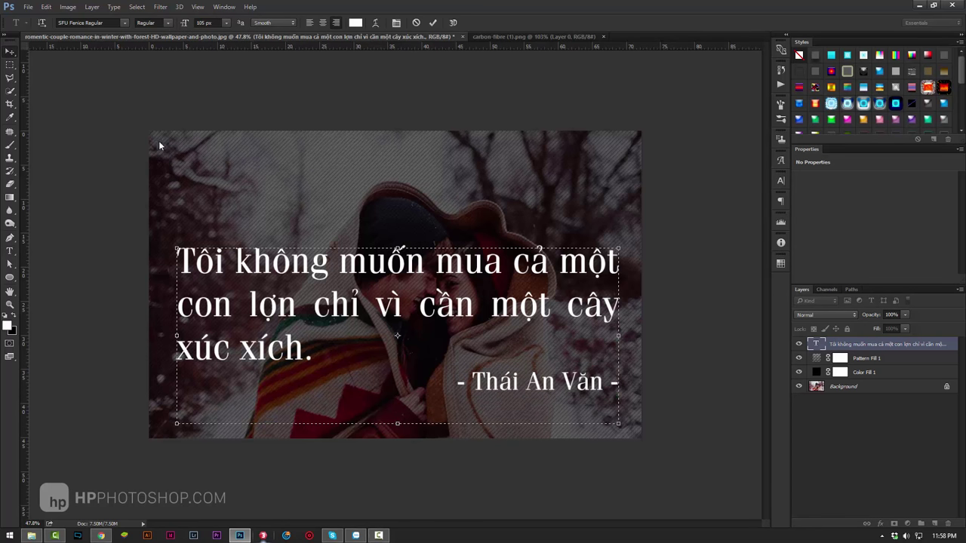
pyautogui.moveTo(404, 275); pyautogui.dragTo(404, 297)
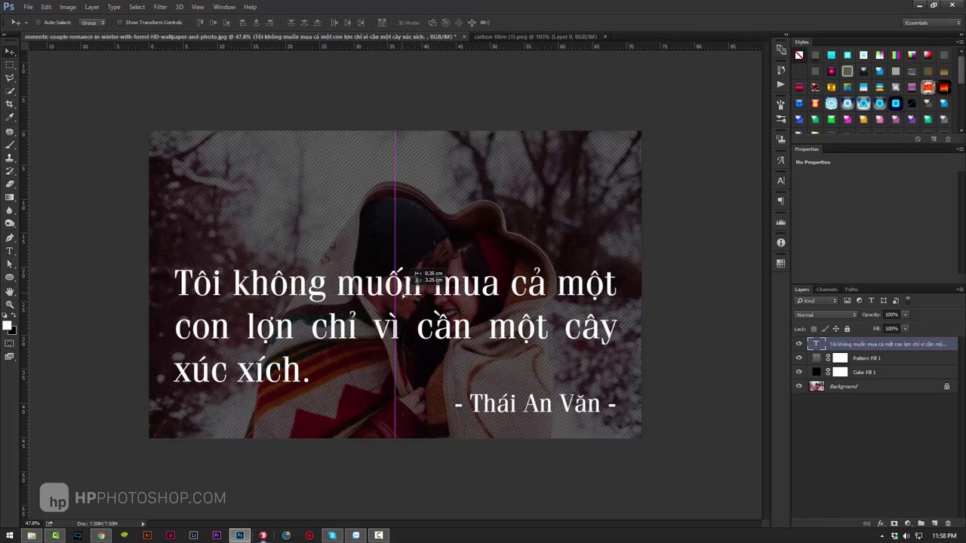
pyautogui.press('z')
pyautogui.keyDown('alt'); pyautogui.click(392, 296); pyautogui.keyUp('alt')
pyautogui.keyDown('alt'); pyautogui.click(392, 296); pyautogui.keyUp('alt')
pyautogui.keyDown('alt'); pyautogui.click(392, 297); pyautogui.keyUp('alt')
pyautogui.keyDown('alt'); pyautogui.click(392, 297); pyautogui.keyUp('alt')
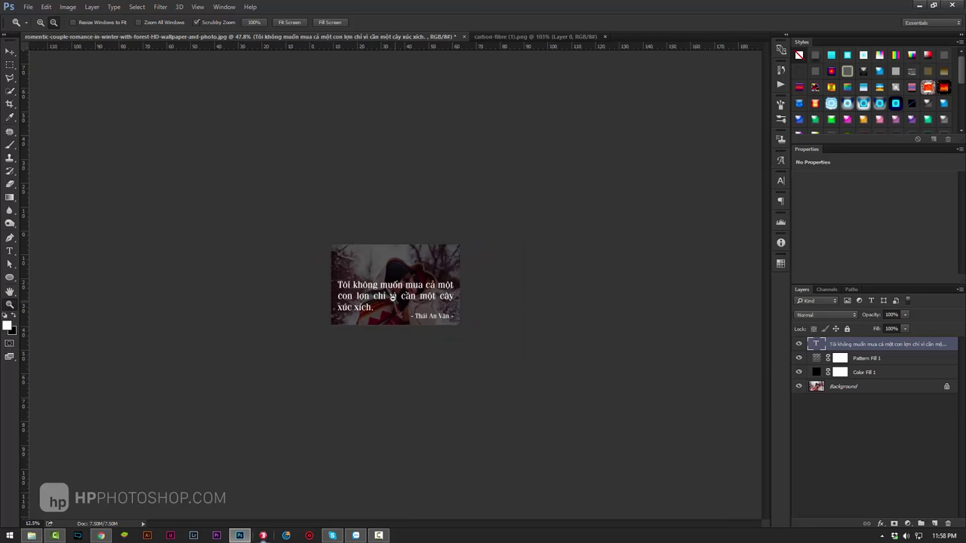
pyautogui.click(392, 297)
pyautogui.click(393, 297)
pyautogui.click(392, 296)
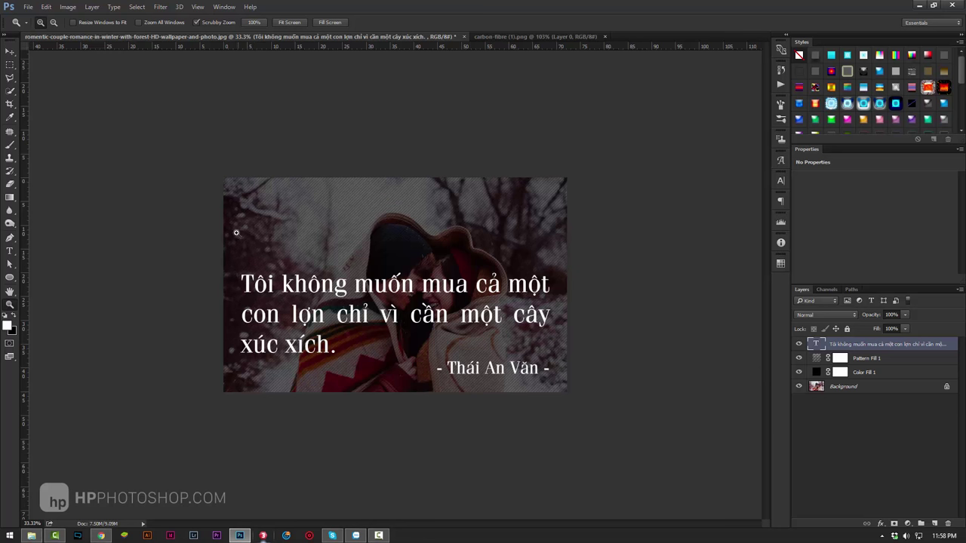
# Step: Place logo.png from the tuts folder as an embedded layer, after cancelling a first attempt
pyautogui.click(28, 7)
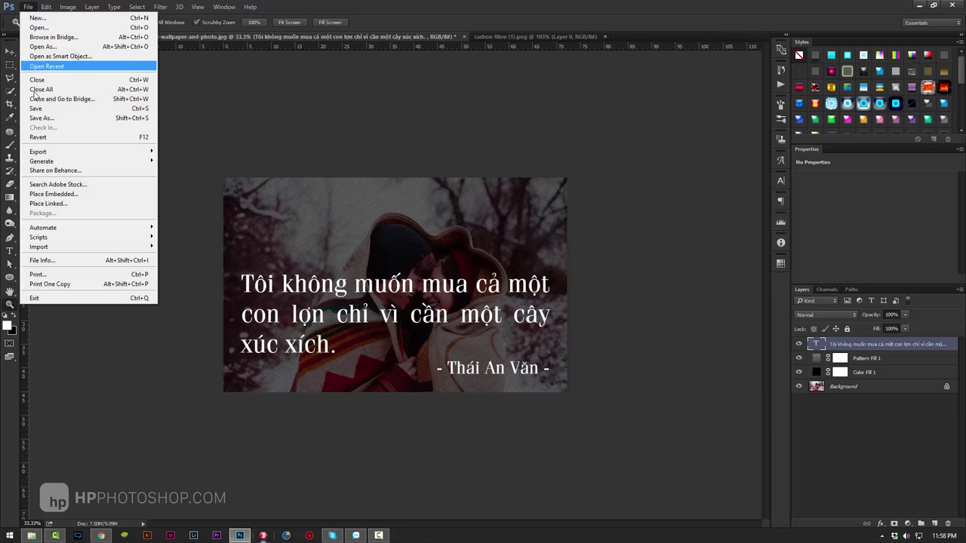
pyautogui.click(48, 194)
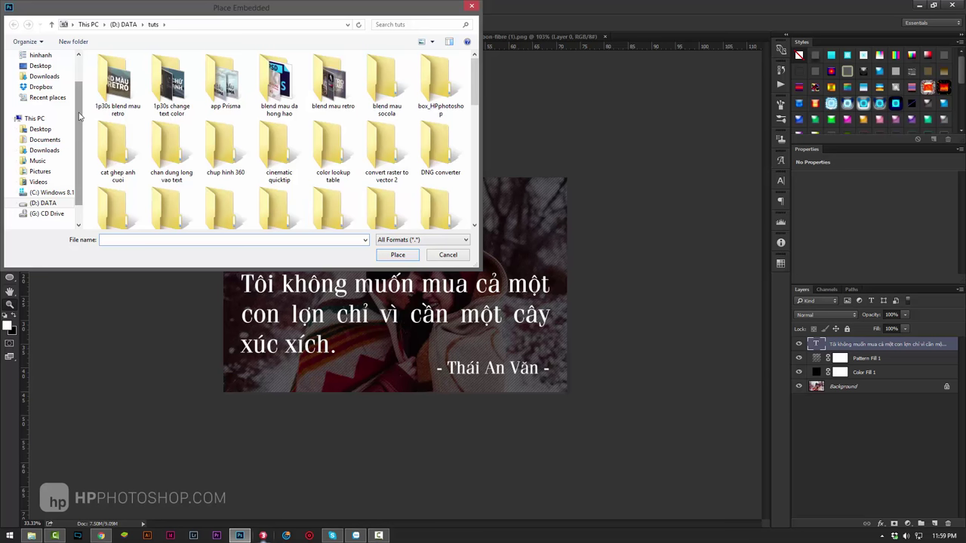
pyautogui.moveTo(79, 114)
pyautogui.mouseDown()
pyautogui.moveTo(79, 134)
pyautogui.moveTo(85, 89)
pyautogui.mouseUp()
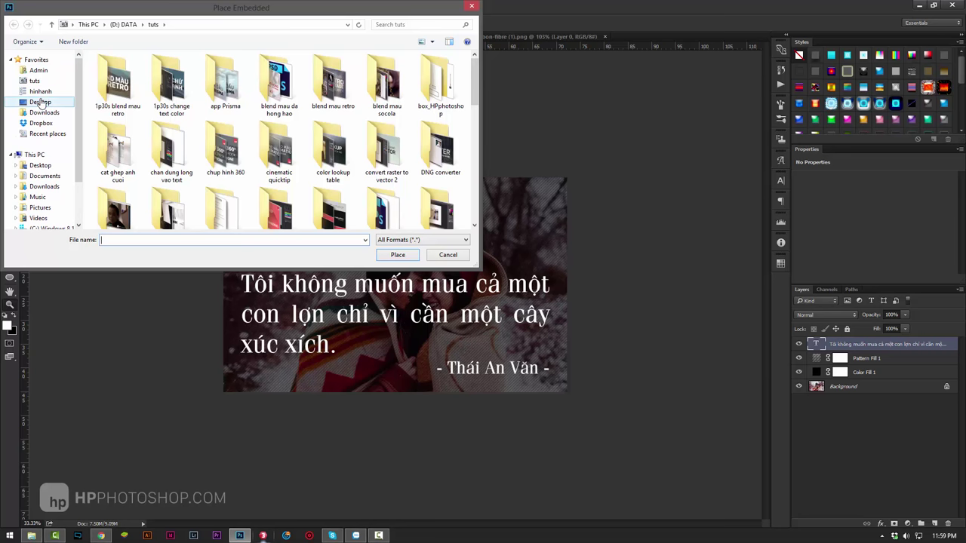
pyautogui.click(40, 91)
pyautogui.click(471, 6)
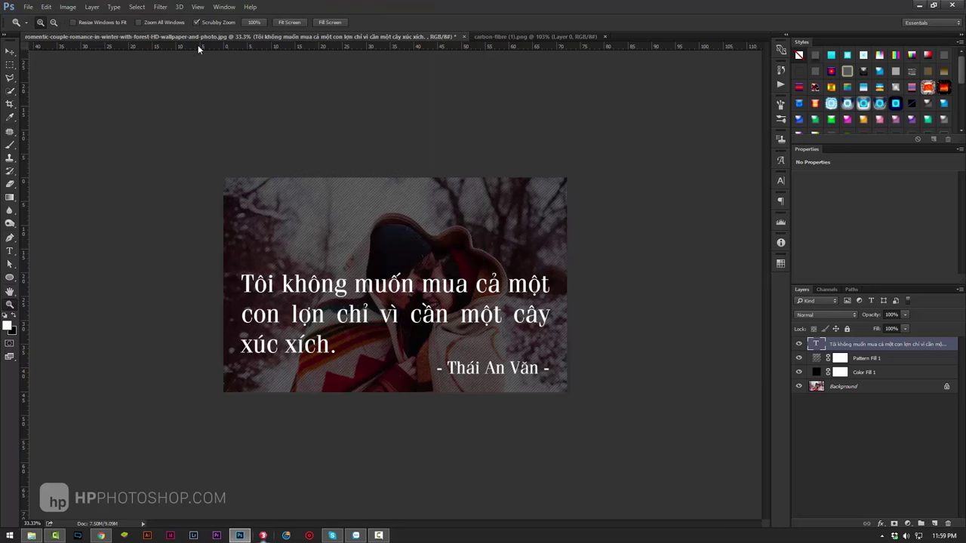
pyautogui.click(29, 7)
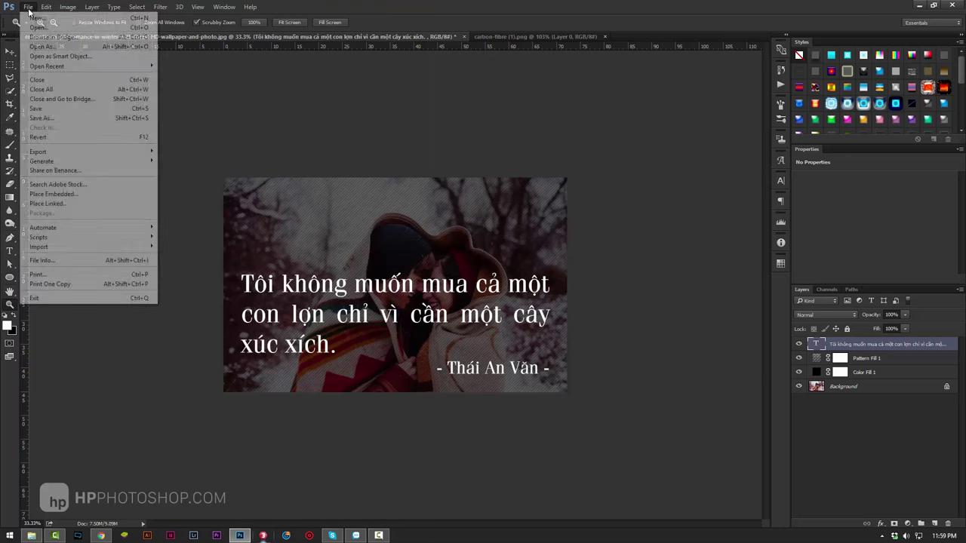
pyautogui.click(54, 195)
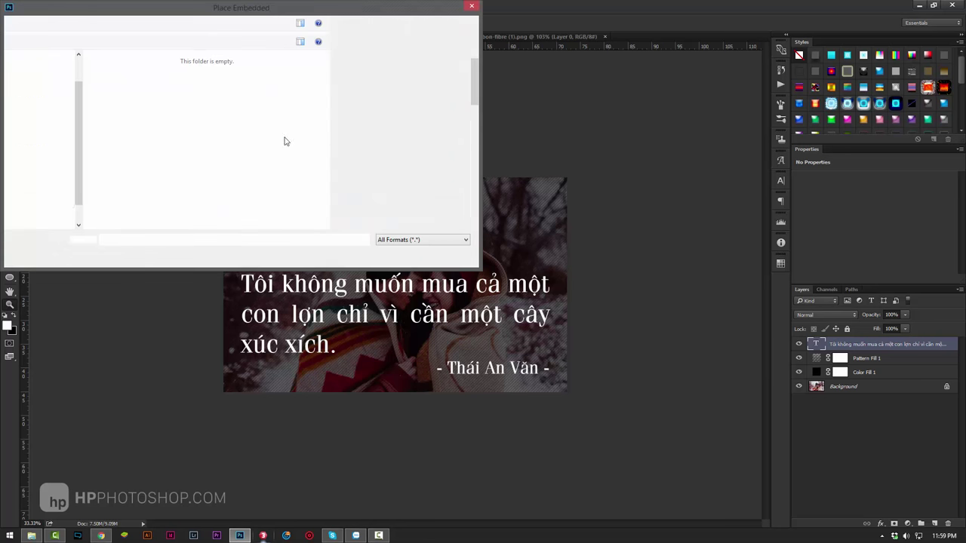
pyautogui.moveTo(476, 94); pyautogui.dragTo(451, 206)
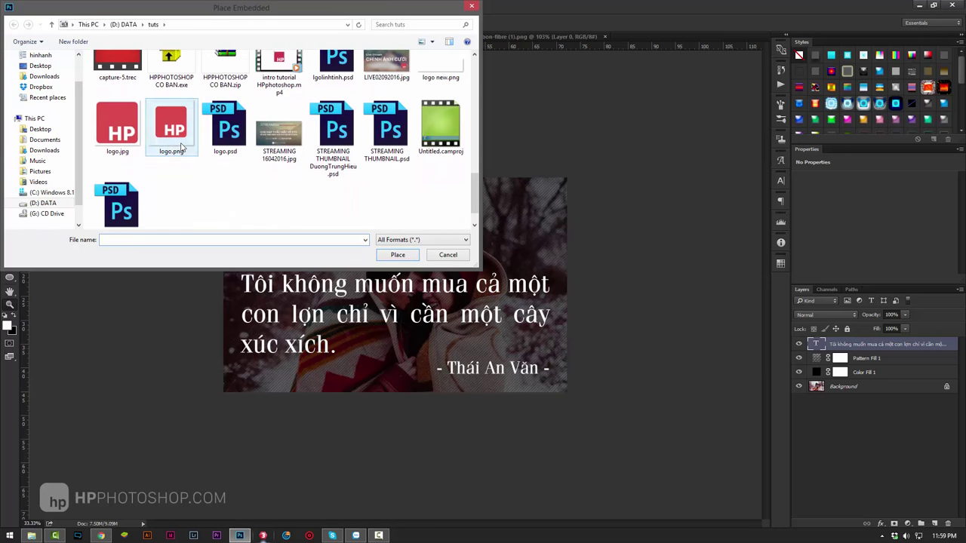
pyautogui.click(171, 125)
pyautogui.click(398, 254)
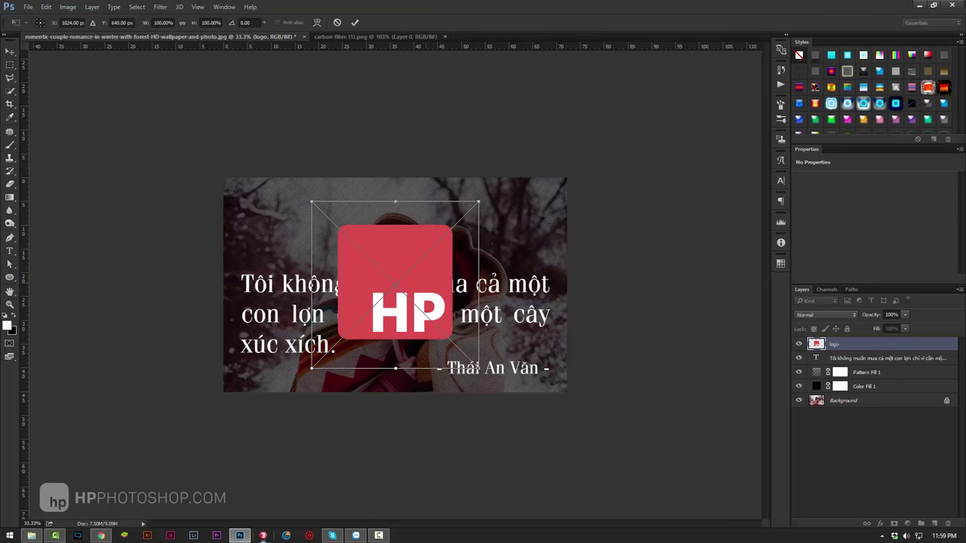
# Step: Scale the HP logo to about 36% and commit it in the top-left corner
pyautogui.moveTo(481, 369); pyautogui.dragTo(361, 251)
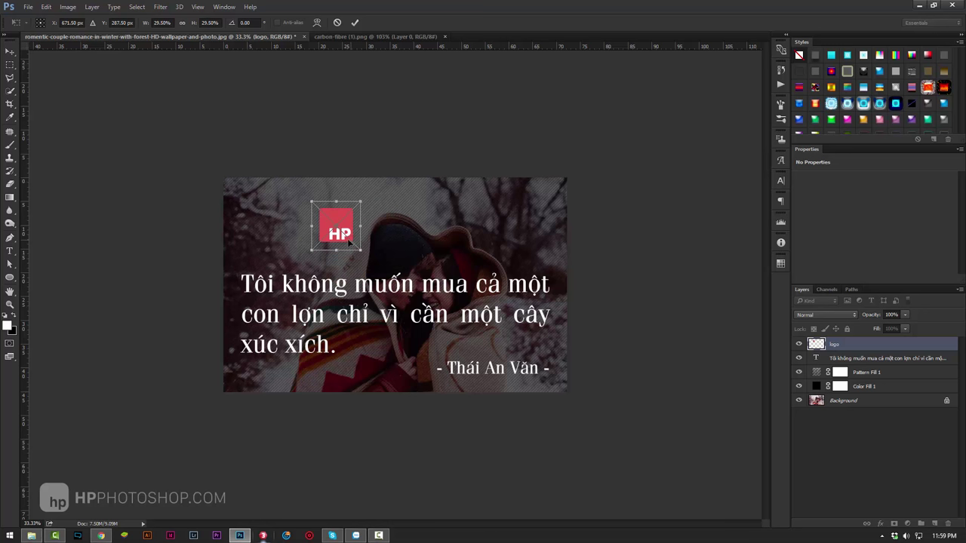
pyautogui.moveTo(349, 242); pyautogui.dragTo(274, 225)
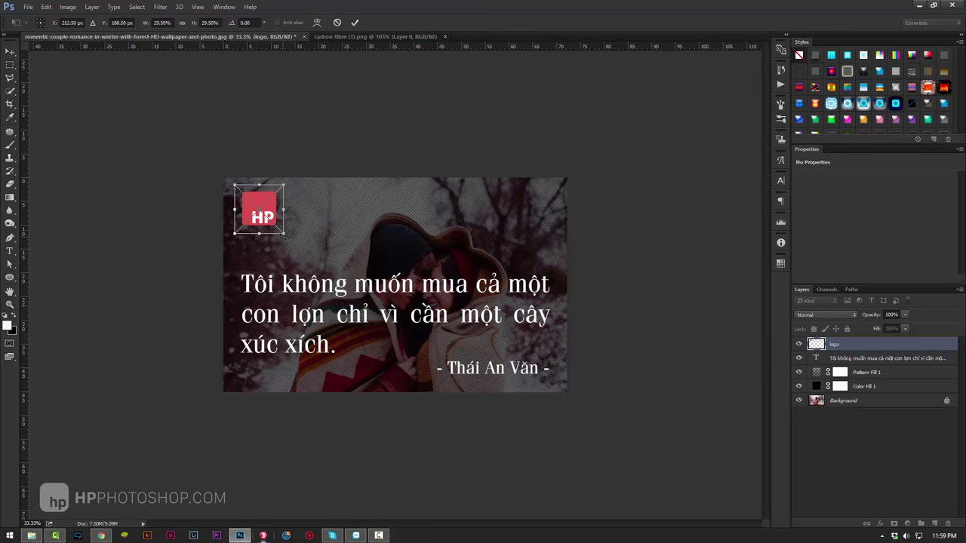
pyautogui.moveTo(285, 234)
pyautogui.mouseDown()
pyautogui.moveTo(303, 245)
pyautogui.moveTo(315, 236)
pyautogui.mouseUp()
pyautogui.moveTo(333, 229)
pyautogui.mouseDown()
pyautogui.moveTo(303, 251)
pyautogui.moveTo(288, 233)
pyautogui.mouseUp()
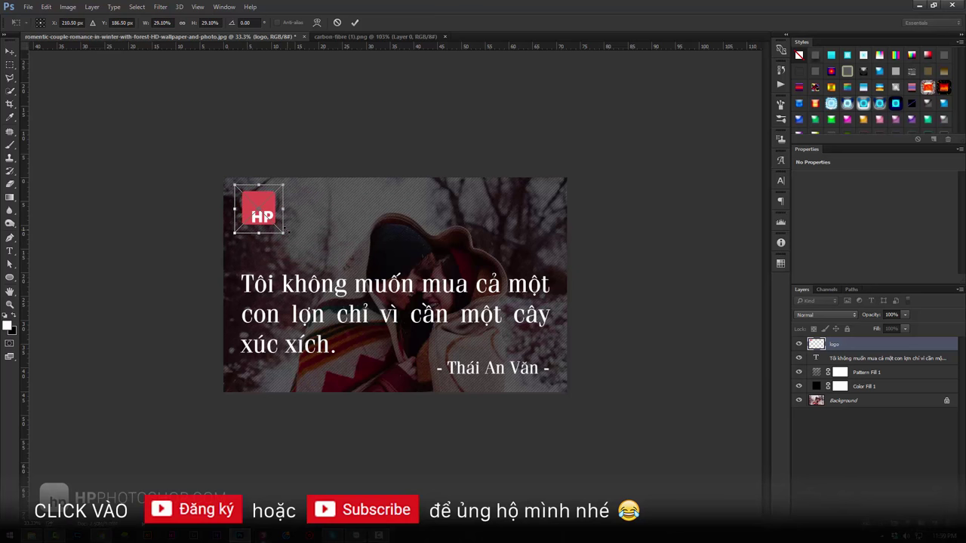
pyautogui.press('Return')
pyautogui.press('z')
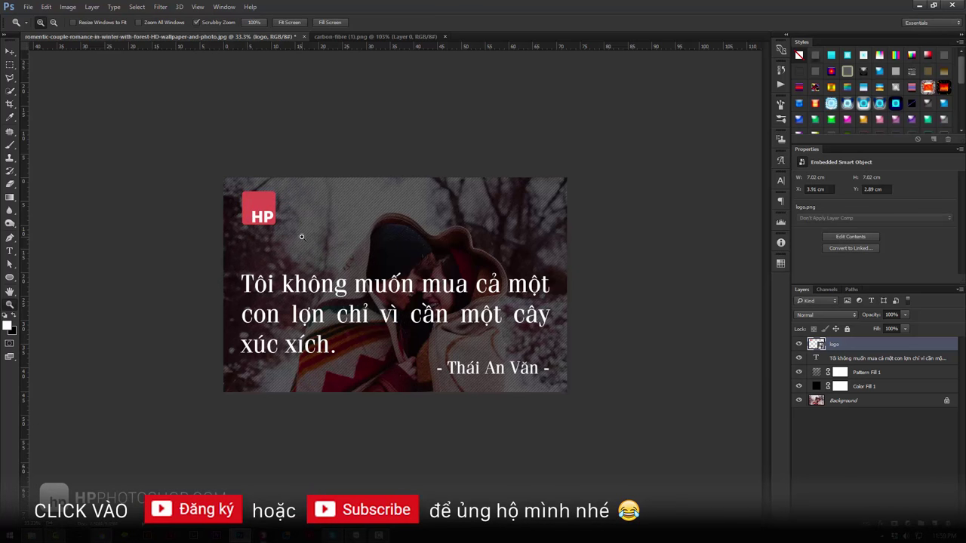
pyautogui.moveTo(366, 239)
pyautogui.mouseDown()
pyautogui.moveTo(299, 244)
pyautogui.moveTo(361, 248)
pyautogui.mouseUp()
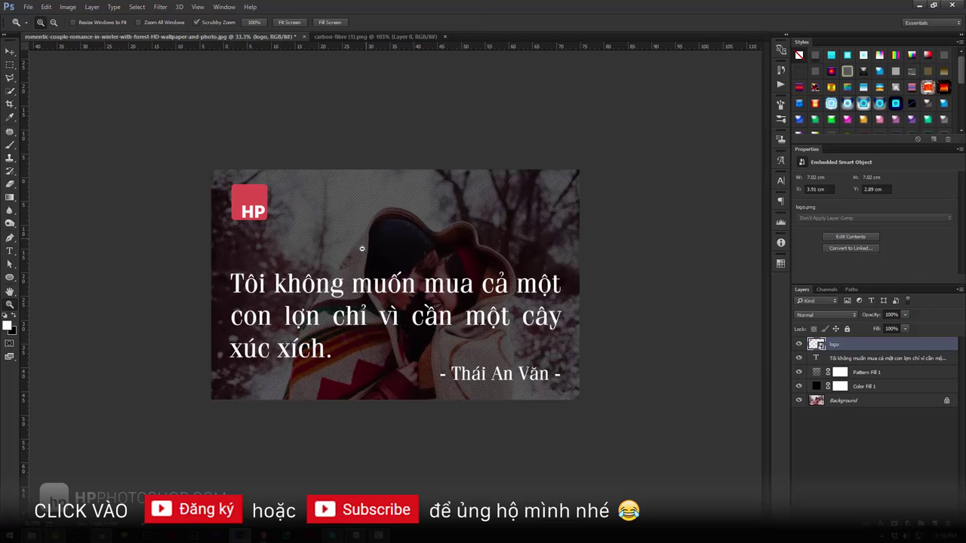
# Step: Save the image as a PNG named photo_quote_hpphotoshop on the Desktop with default PNG options
pyautogui.click(35, 10)
pyautogui.click(62, 120)
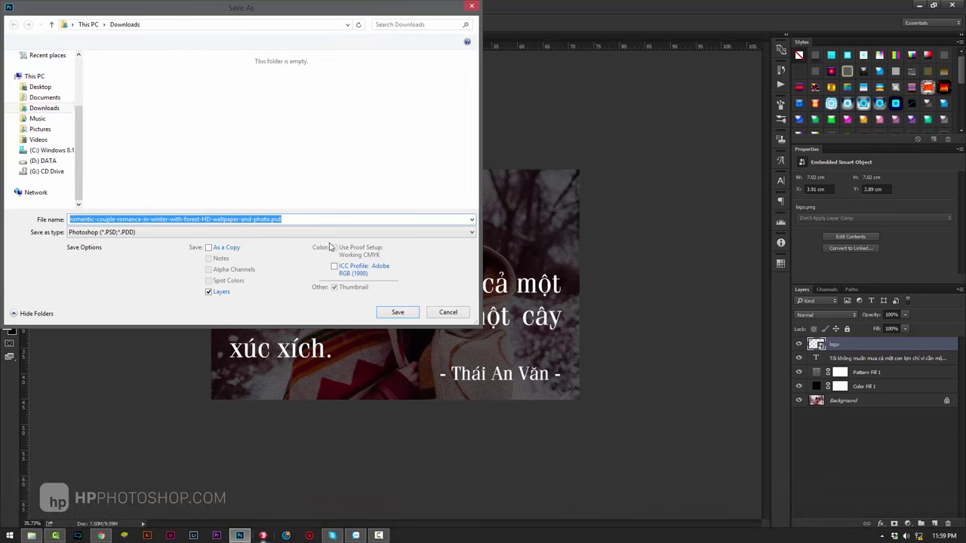
pyautogui.click(163, 232)
pyautogui.click(117, 371)
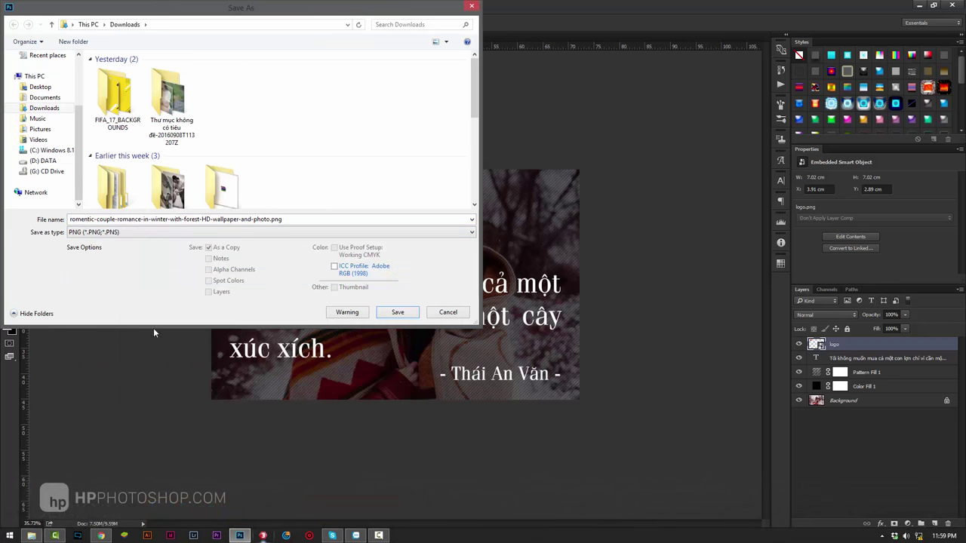
pyautogui.click(41, 88)
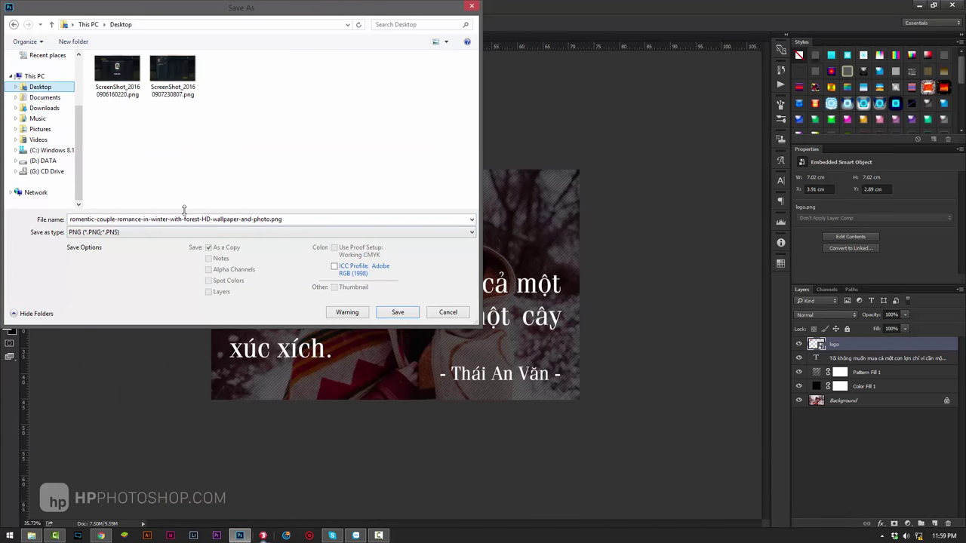
pyautogui.doubleClick(206, 219)
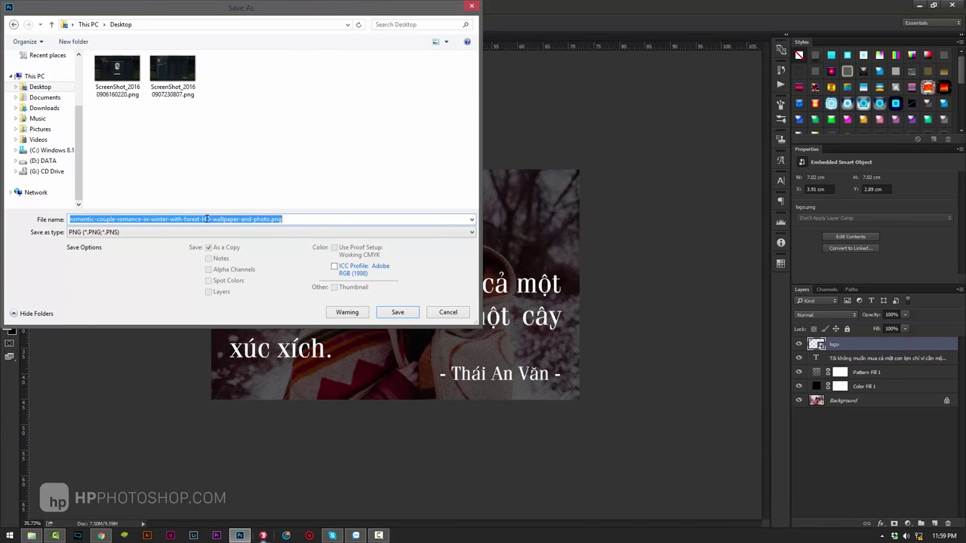
pyautogui.write('photo_quote_hpphotoshop')
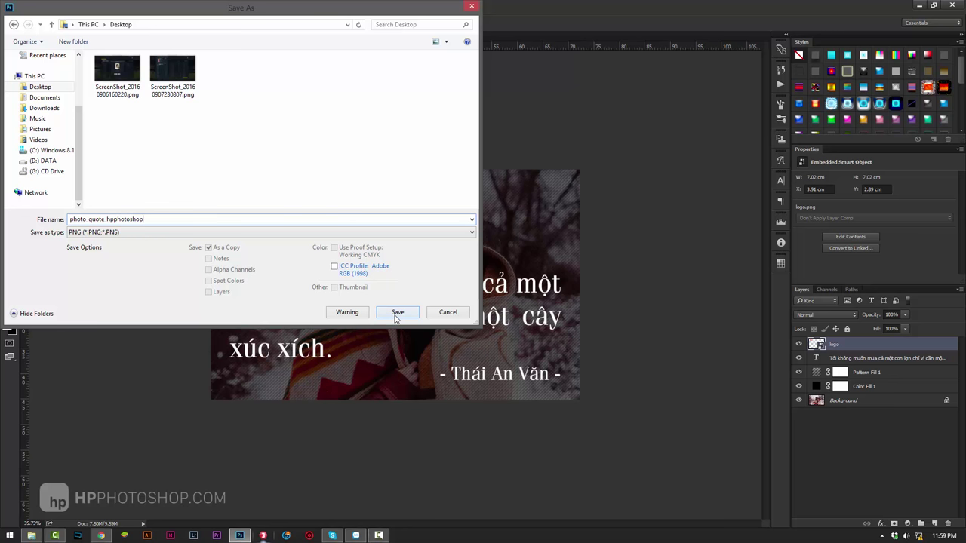
pyautogui.click(396, 312)
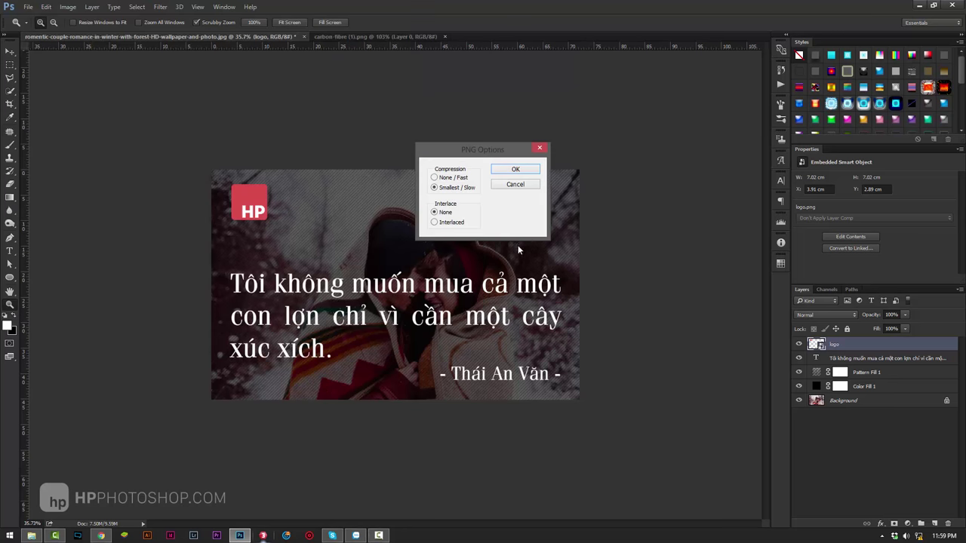
pyautogui.click(515, 169)
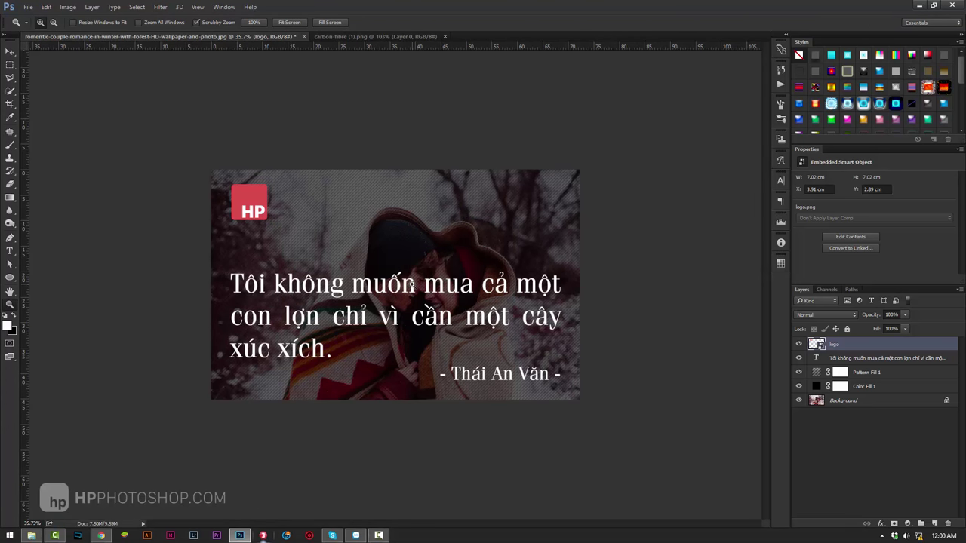
pyautogui.moveTo(415, 284)
pyautogui.mouseDown()
pyautogui.moveTo(448, 285)
pyautogui.moveTo(214, 449)
pyautogui.mouseUp()
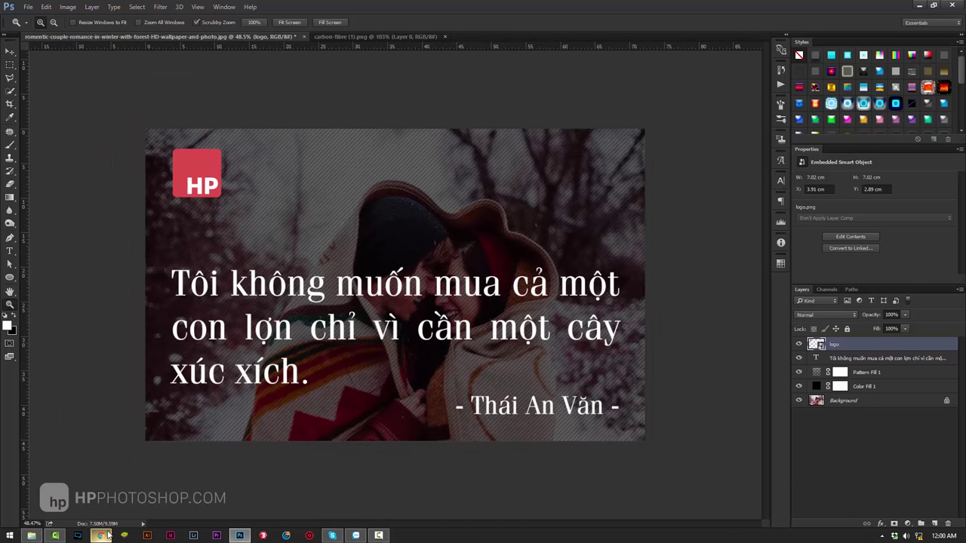